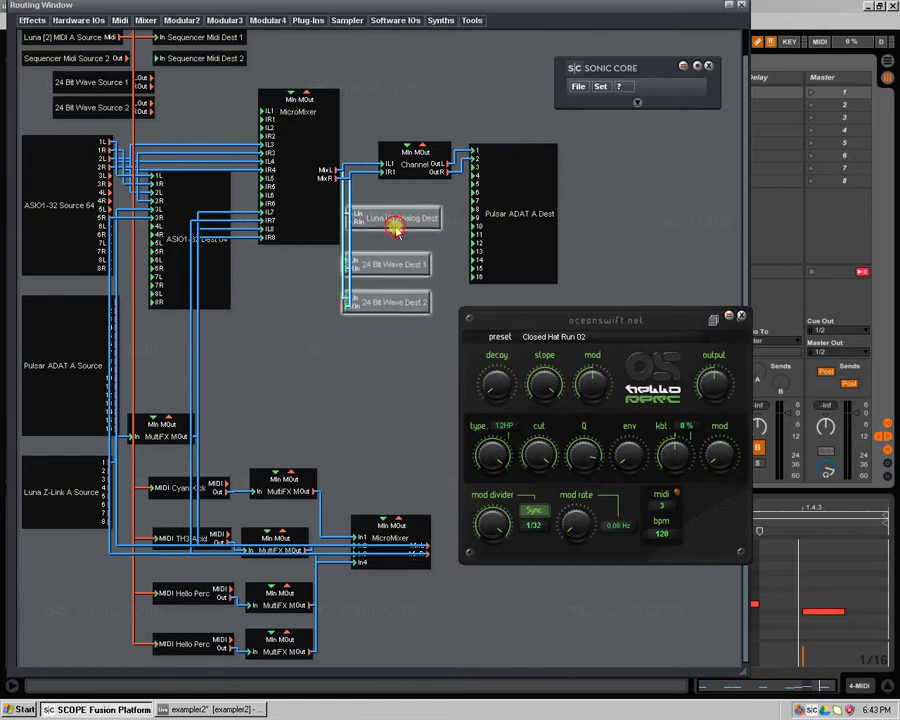
Open the Hello Perc preset list for a look, close it, and move the synth window clear of the module routing.
left_click_drag(544, 339, 510, 356)
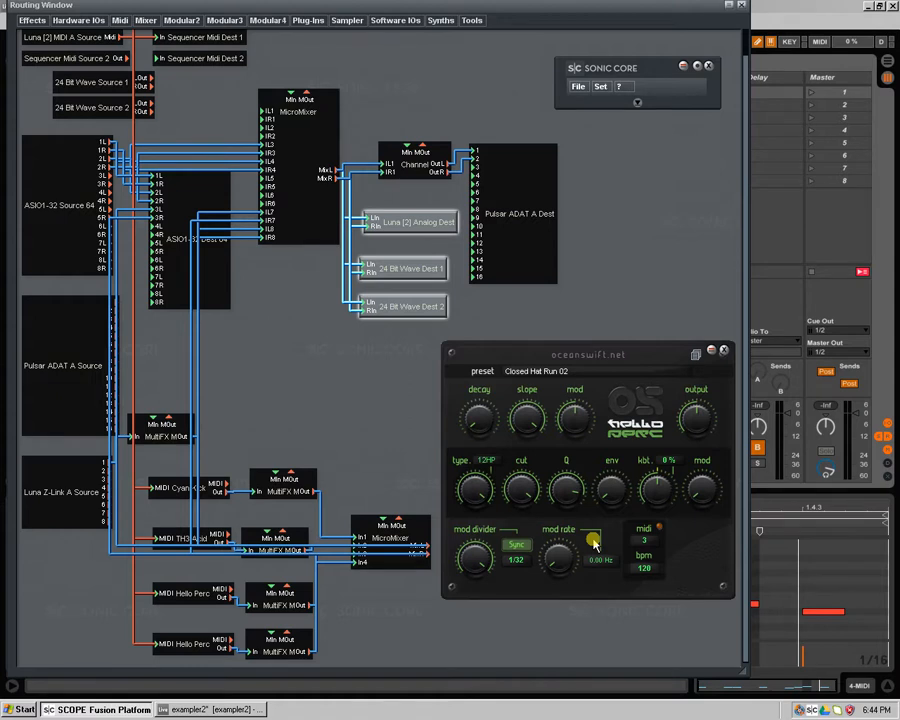
left_click(697, 356)
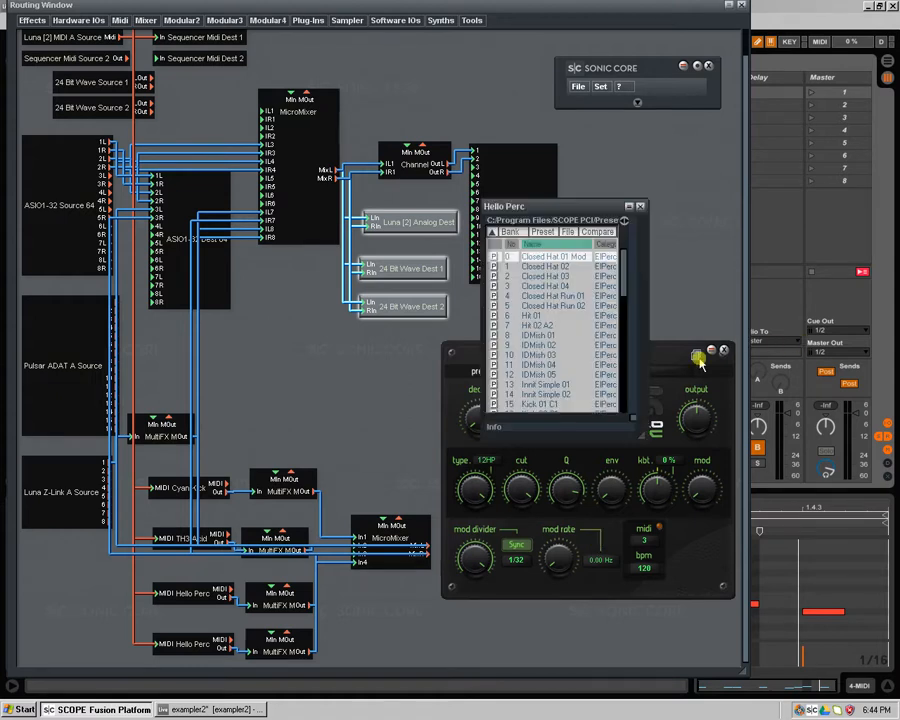
left_click_drag(634, 428, 652, 660)
left_click(649, 207)
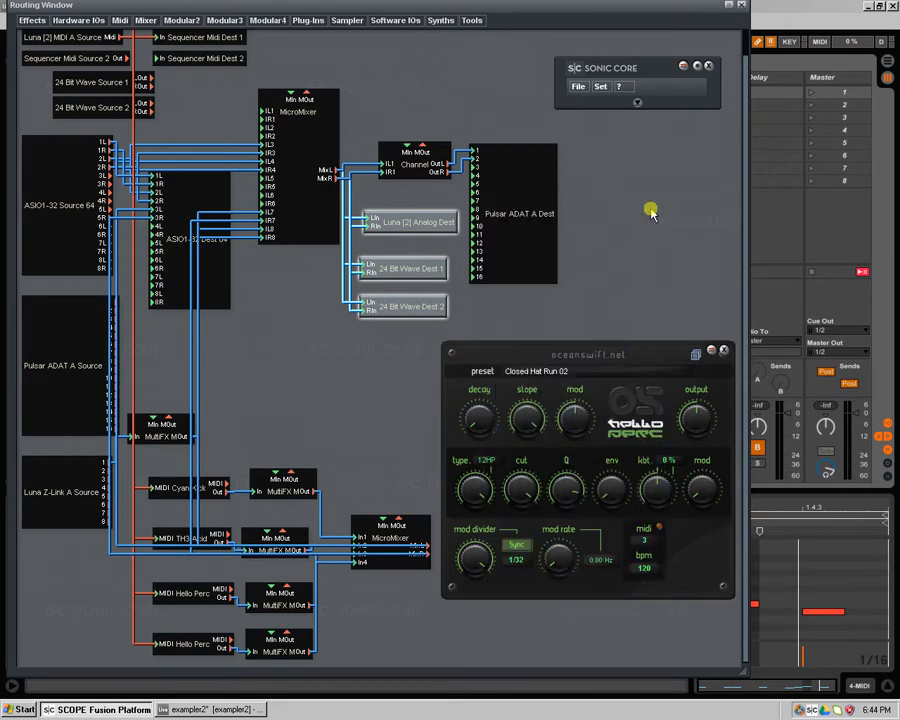
left_click_drag(645, 366, 675, 400)
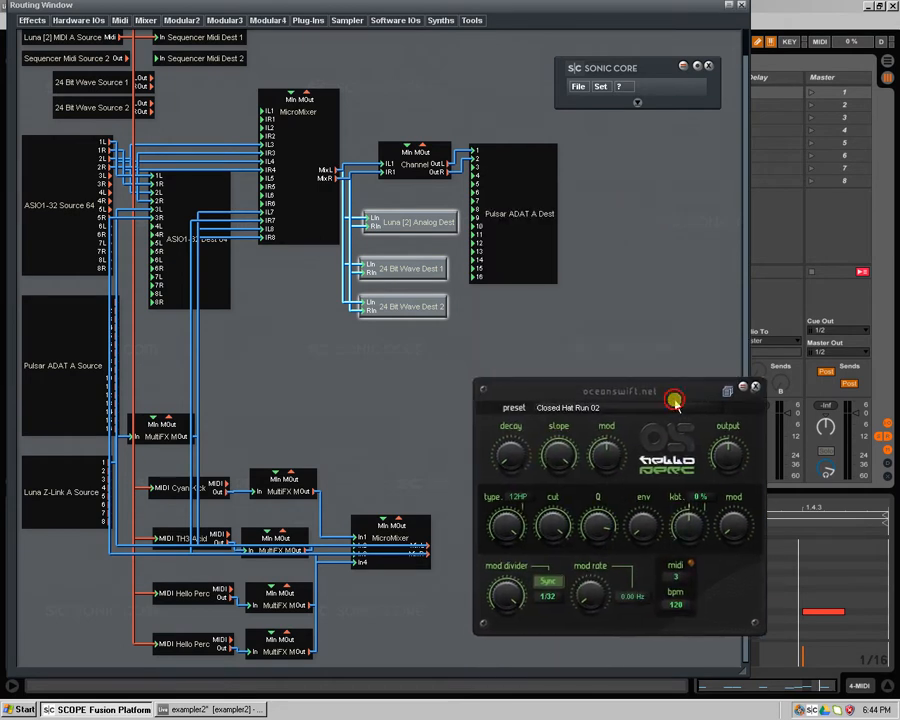
Switch to Ableton Live and examine the note patterns of the MIDI clips on tracks 1 to 4.
left_click(806, 7)
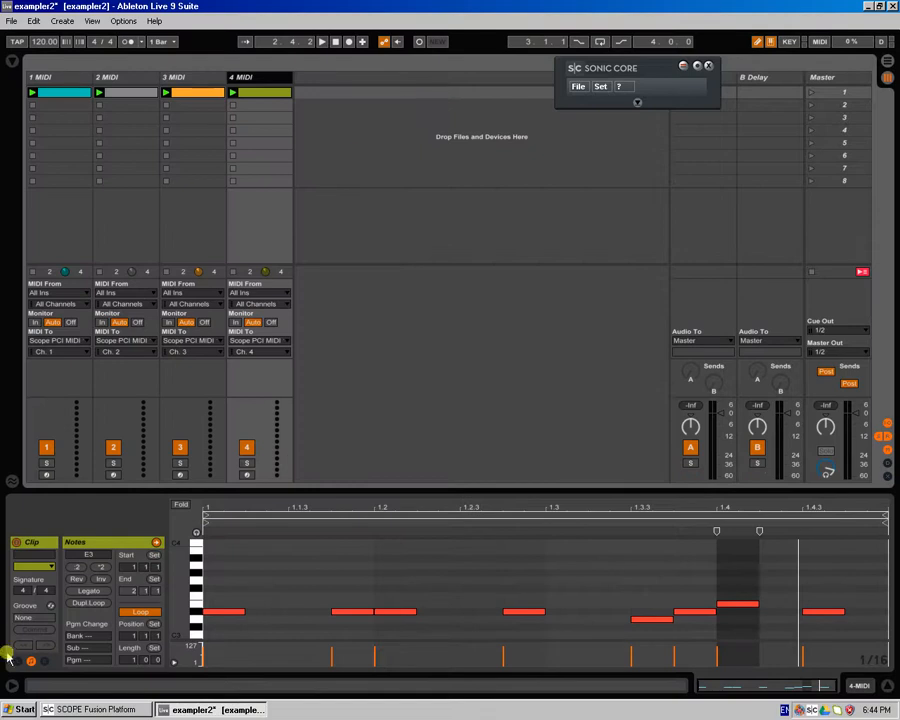
left_click(95, 709)
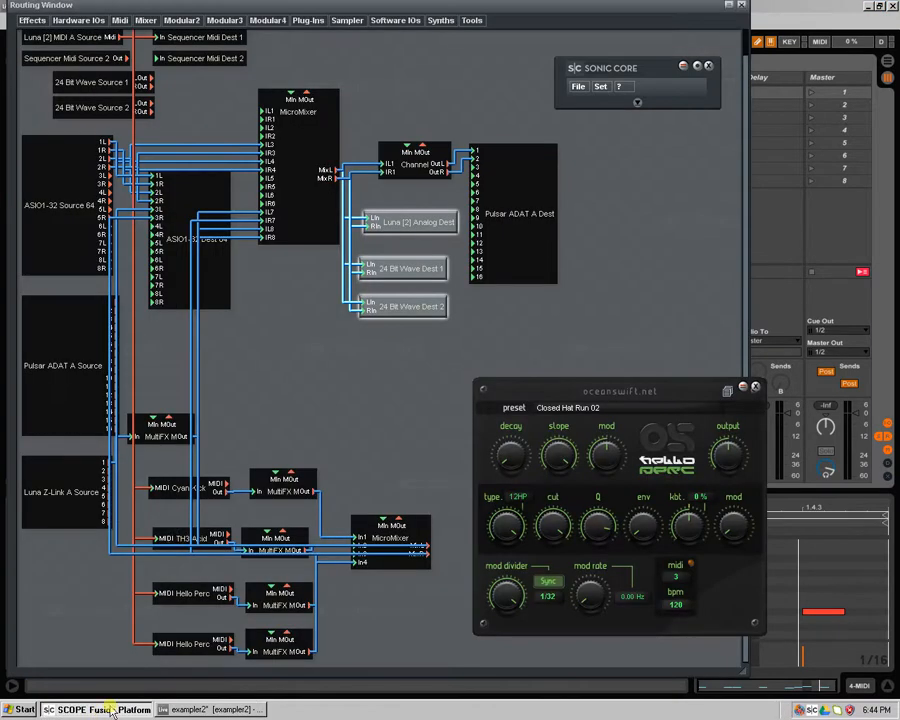
left_click(210, 709)
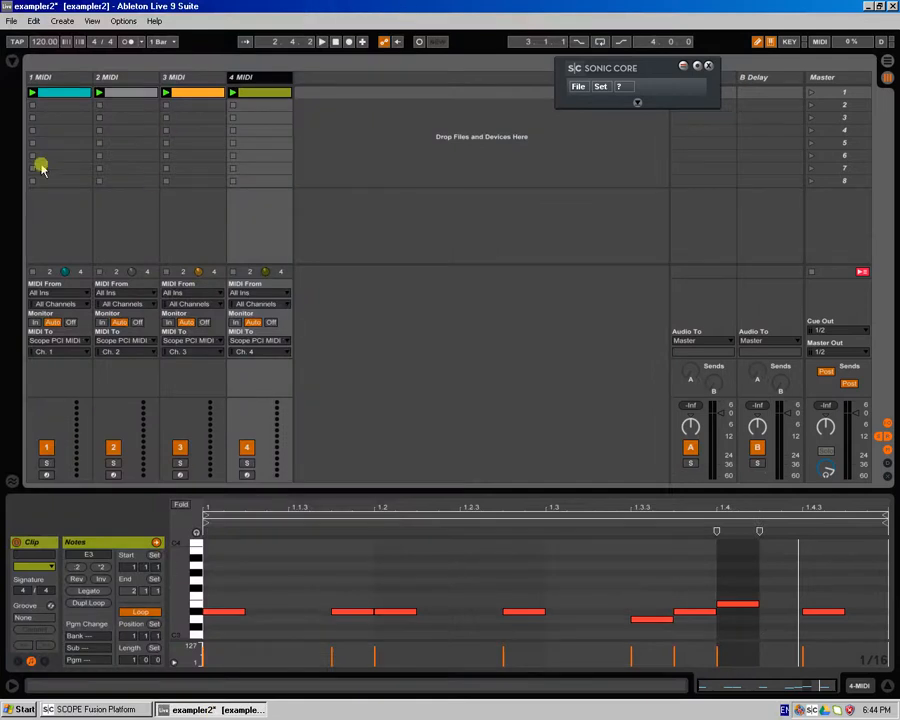
left_click(64, 91)
left_click(112, 93)
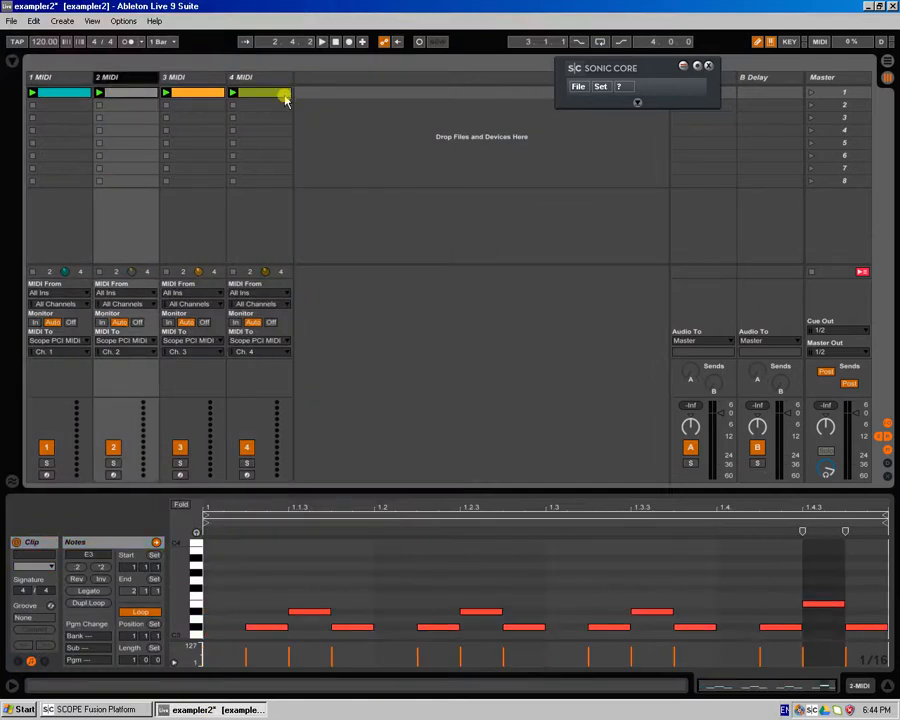
left_click(198, 92)
left_click(238, 93)
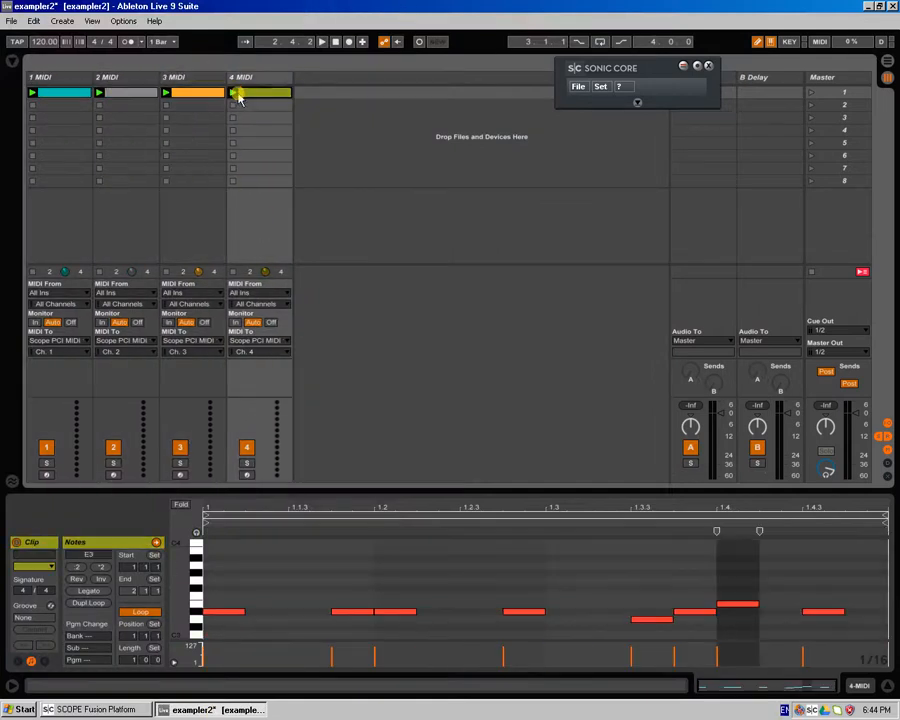
left_click(200, 93)
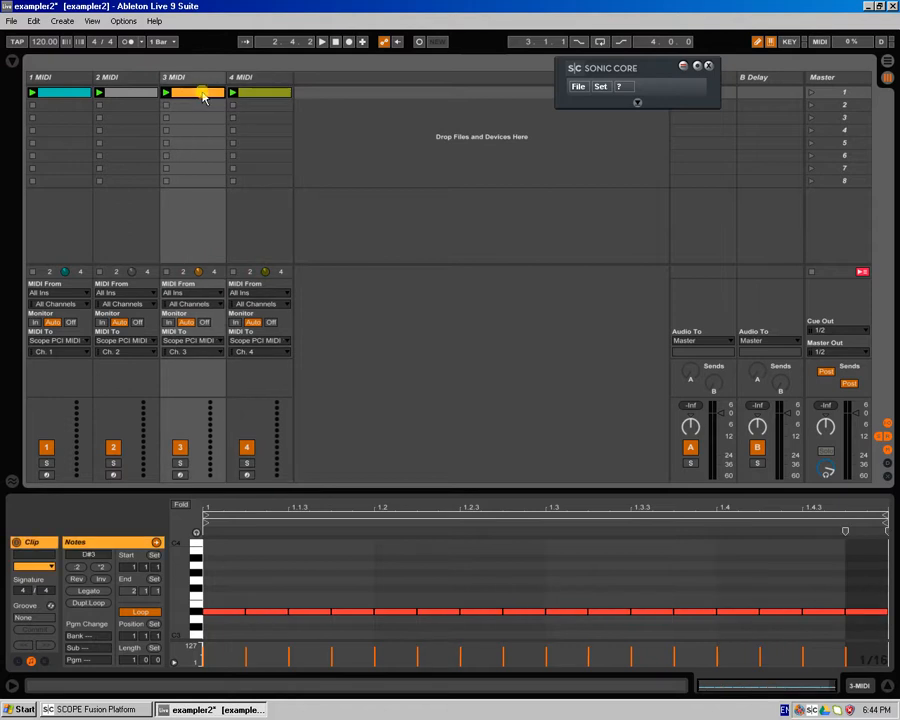
Switch to SCOPE Fusion Platform and select each of the two Hello Perc modules in the routing.
left_click(118, 709)
left_click(212, 593)
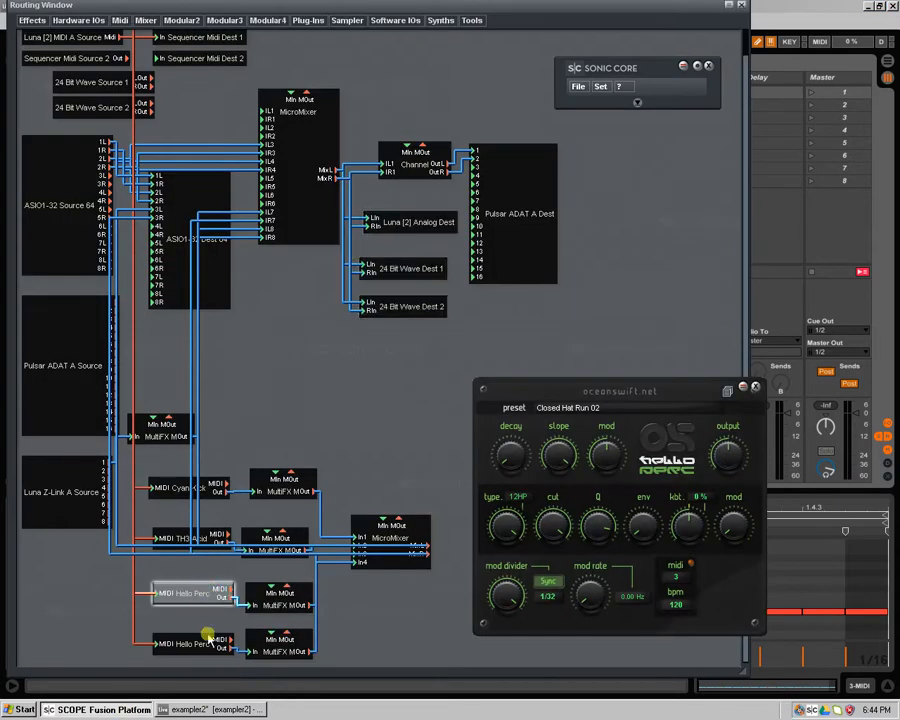
left_click(206, 639)
Switch to Ableton Live, review the clips on tracks 1 and 2, and stop the clips on tracks 2, 3 and 4.
left_click(205, 709)
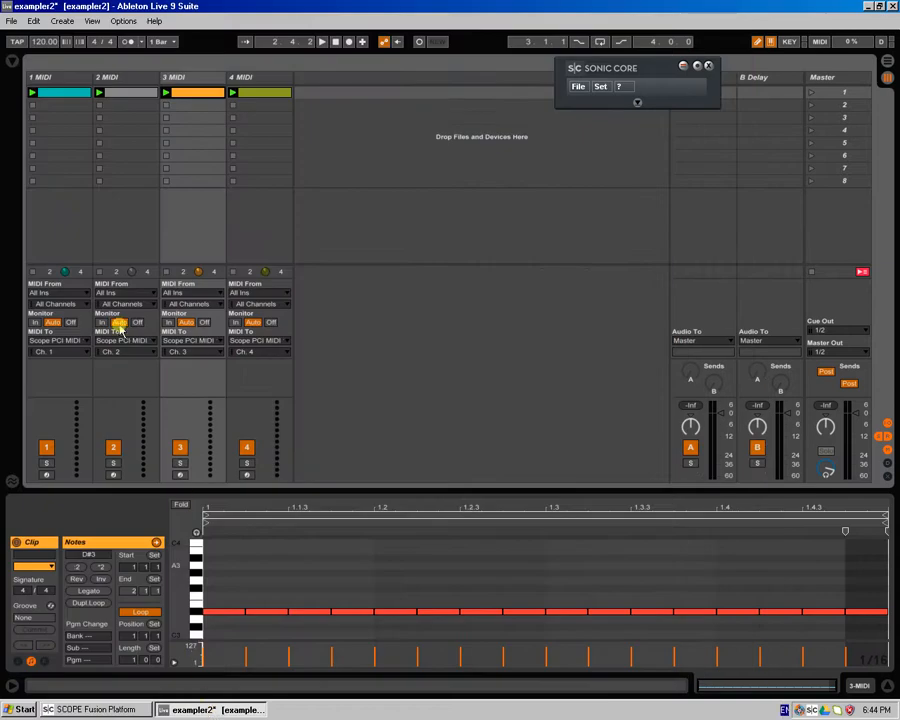
left_click(71, 83)
left_click(87, 82)
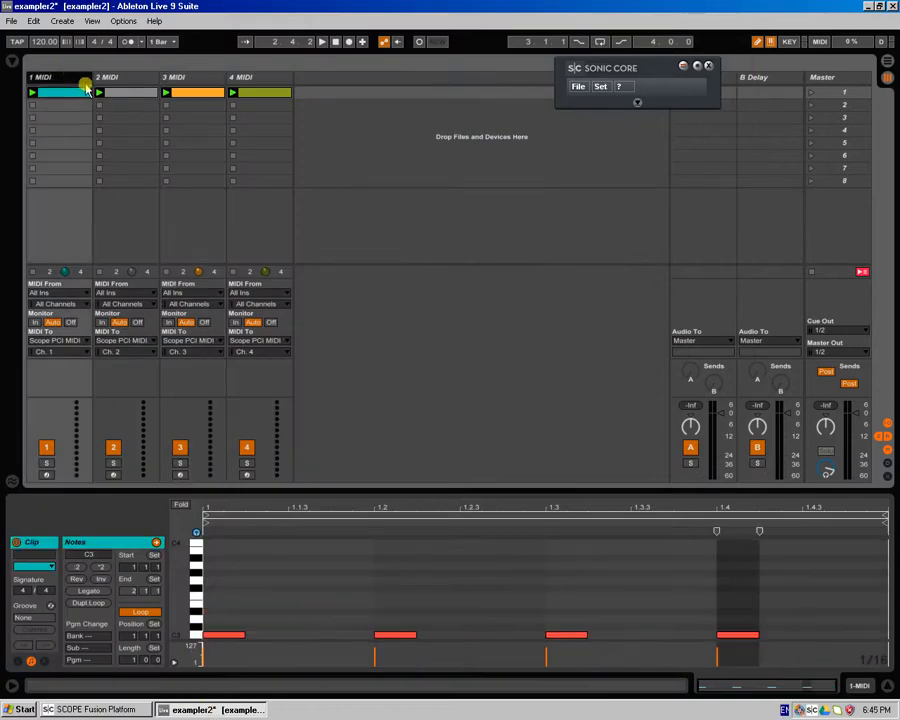
left_click(125, 78)
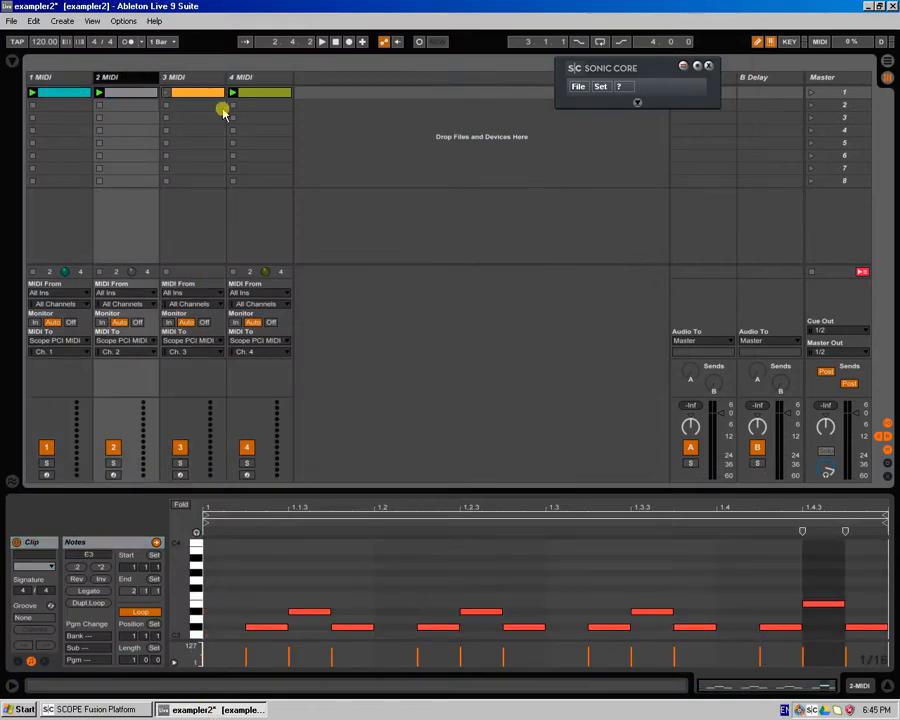
left_click(100, 107)
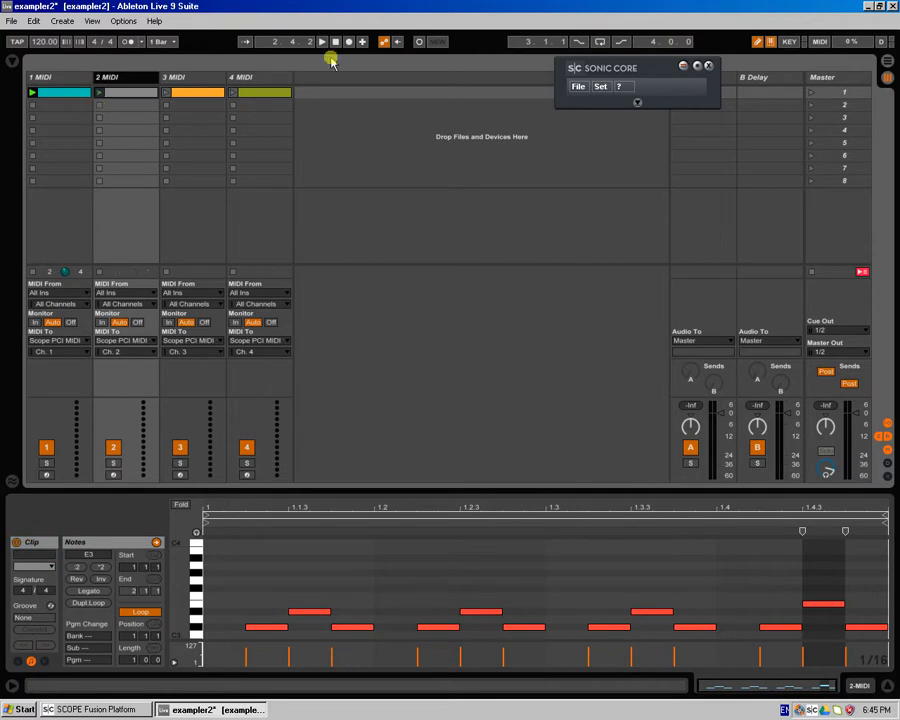
Start playback with only the track 1 clip and add the track 2 clip to it.
left_click(320, 42)
left_click(322, 43)
left_click(32, 106)
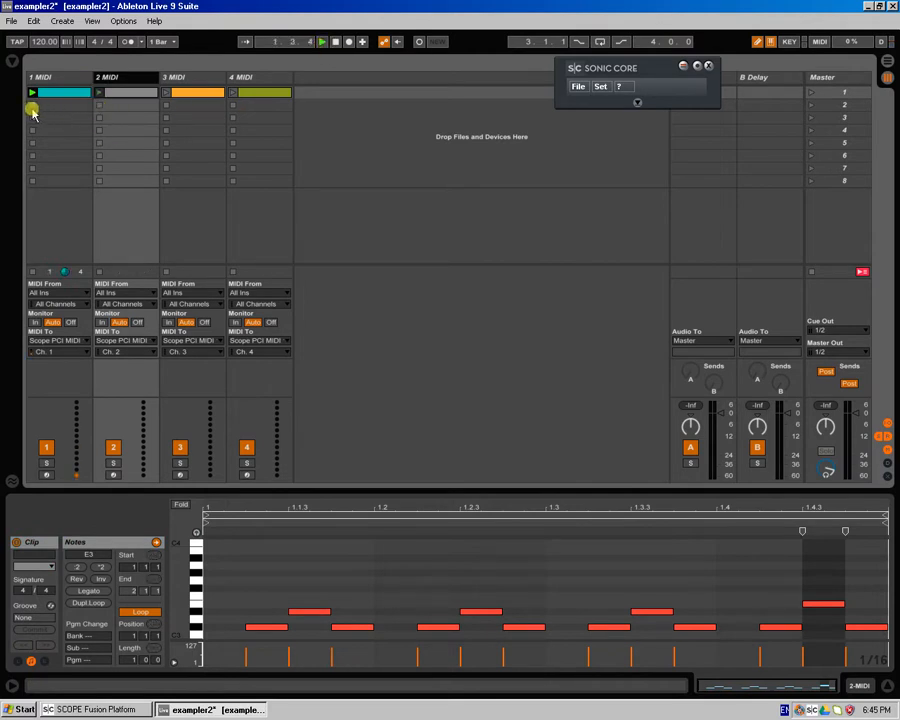
left_click(97, 97)
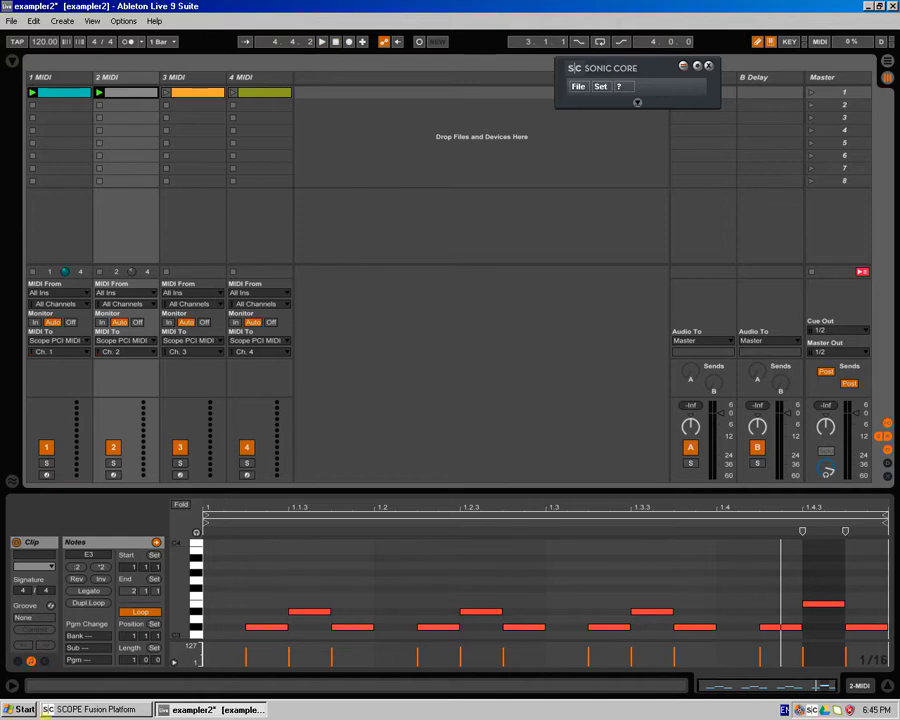
Switch to SCOPE Fusion Platform and view the Cyan Kick and TH3 Acid synth panels, closing each one.
left_click(85, 709)
double_click(186, 490)
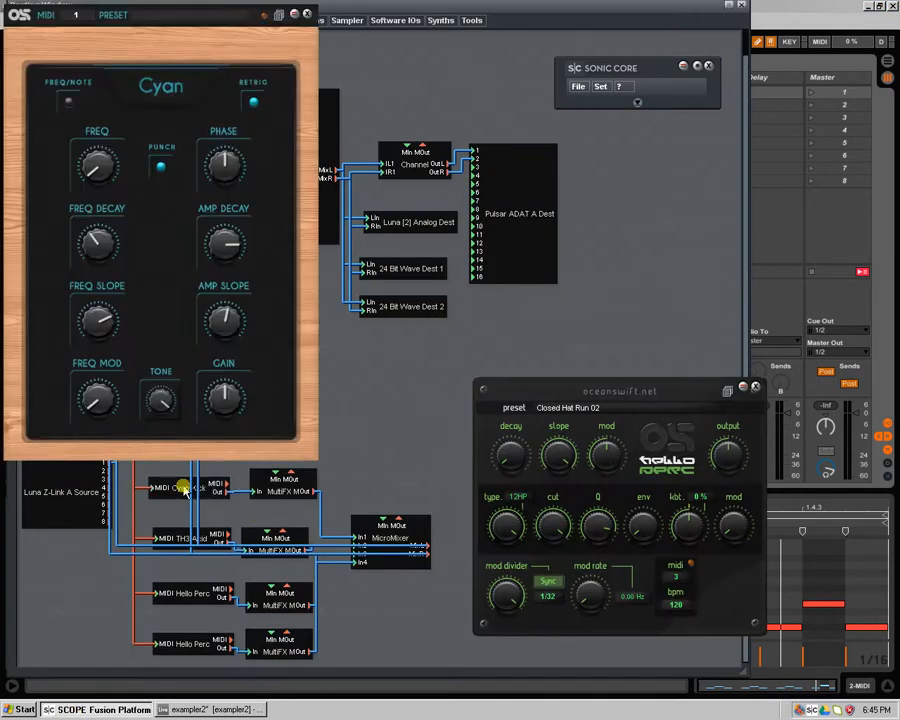
left_click(307, 15)
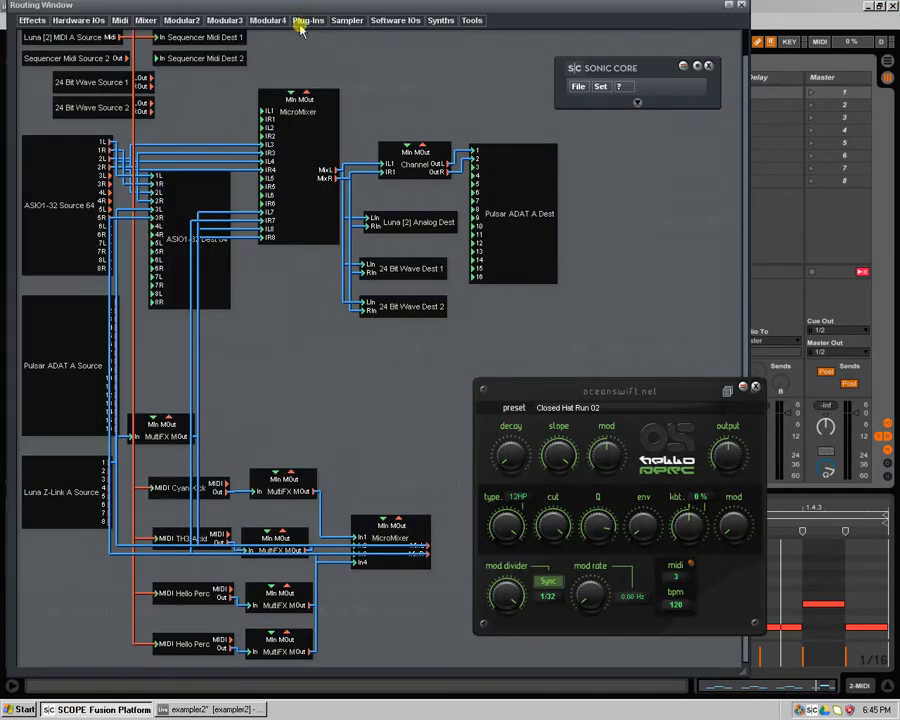
double_click(180, 538)
left_click_drag(259, 472, 329, 170)
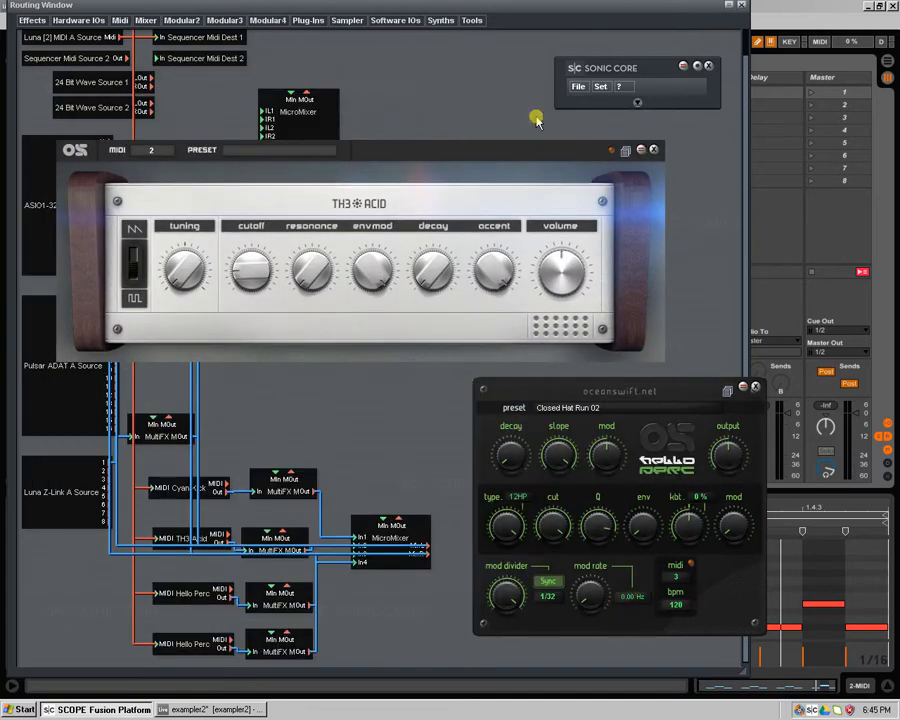
left_click(652, 151)
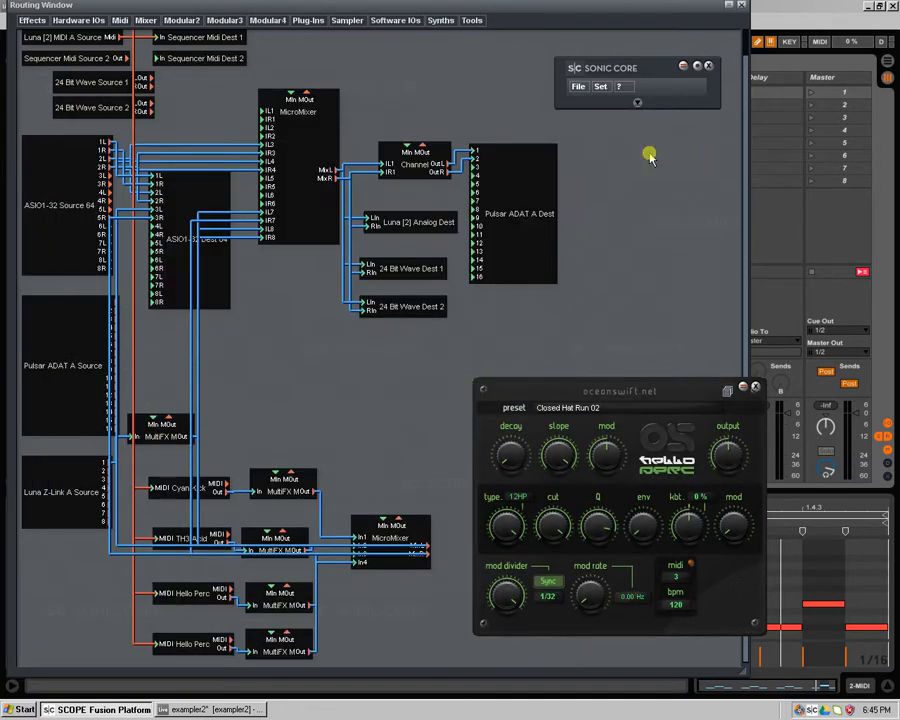
Open the MultiFX module fed by Cyan Kick, examine its insert slots, and close it.
double_click(279, 500)
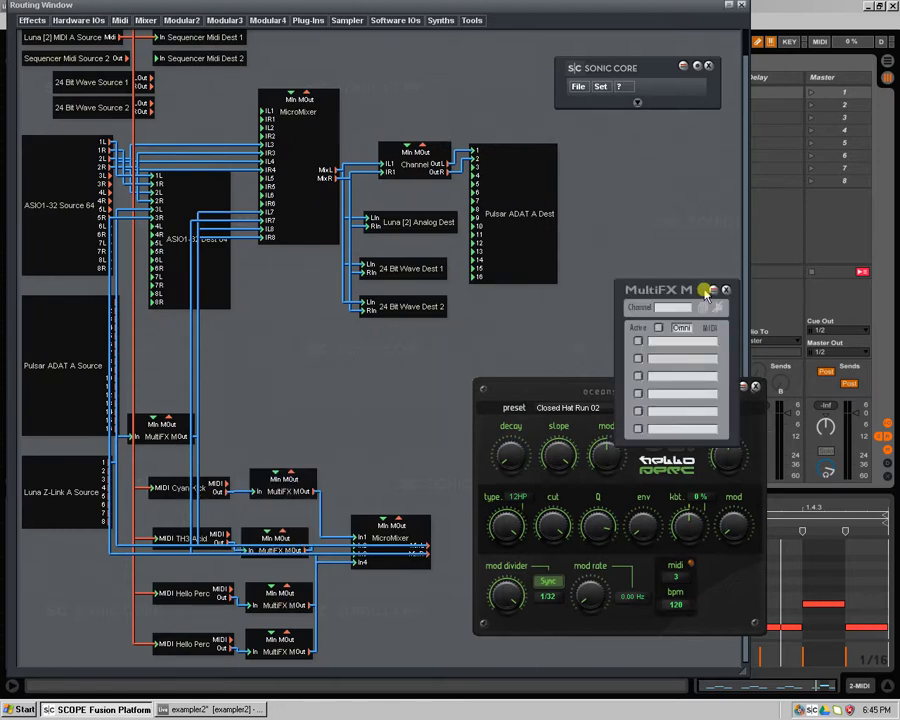
left_click_drag(703, 291, 625, 259)
left_click(651, 260)
left_click(725, 290)
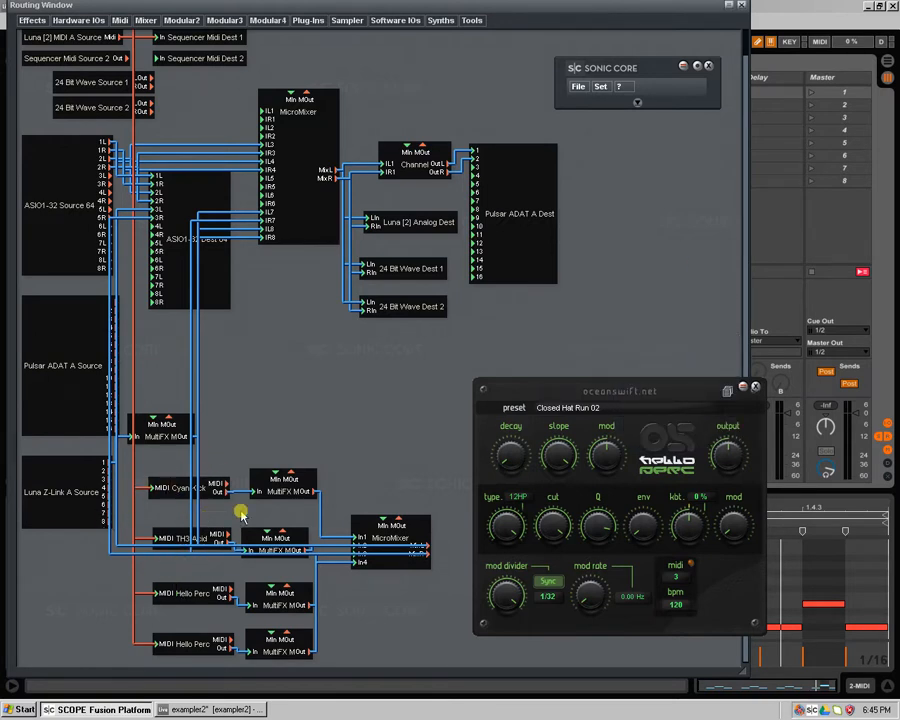
Select the upper Hello Perc module and the lower one in the routing, nudging them slightly.
left_click(187, 597)
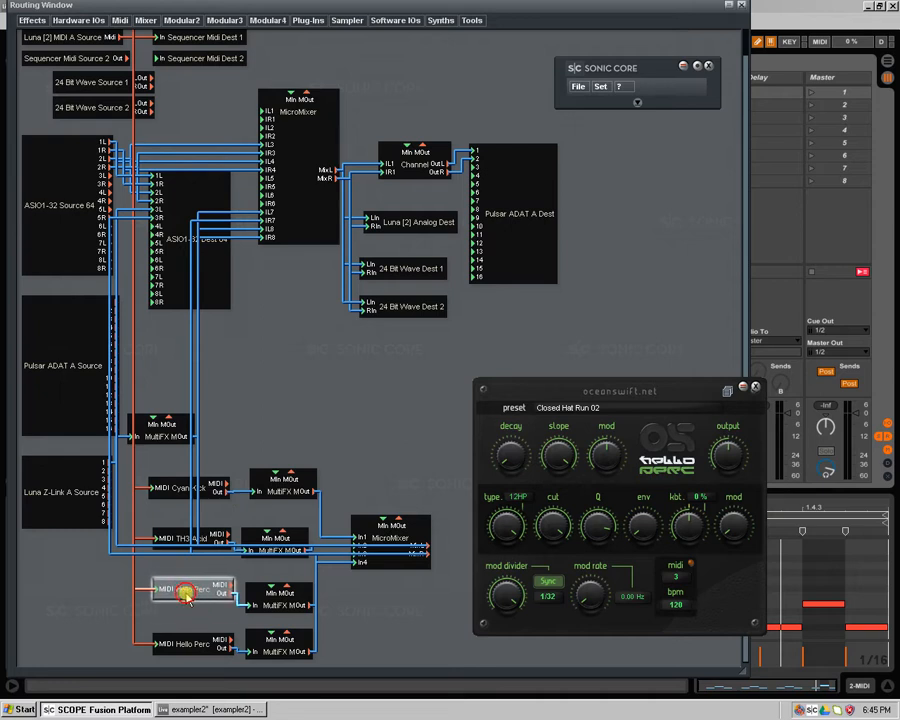
mouse_move(187, 597)
left_mouse_down()
mouse_move(185, 605)
mouse_move(188, 598)
left_mouse_up()
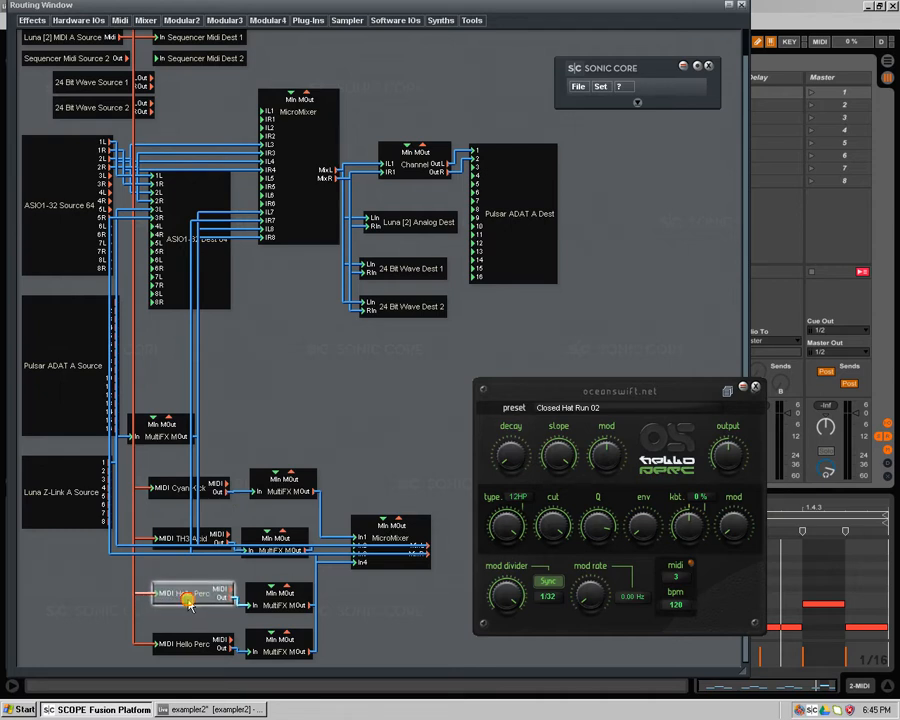
left_click_drag(195, 655, 196, 649)
Switch to Ableton Live, play the track 3 clip together with tracks 1 and 2, and stop those two tracks' clips.
left_click(697, 6)
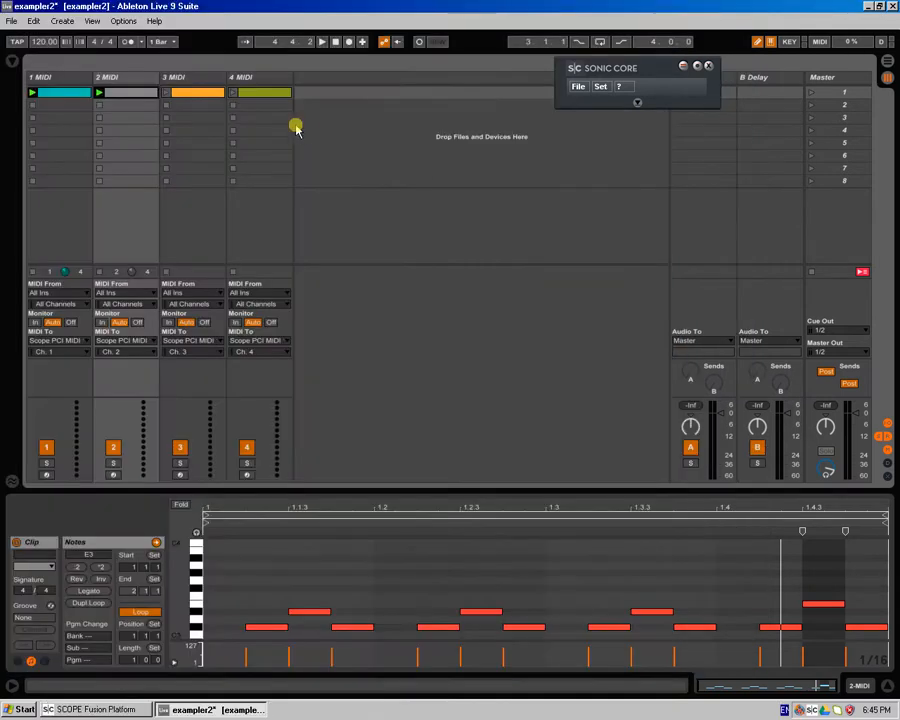
left_click(212, 94)
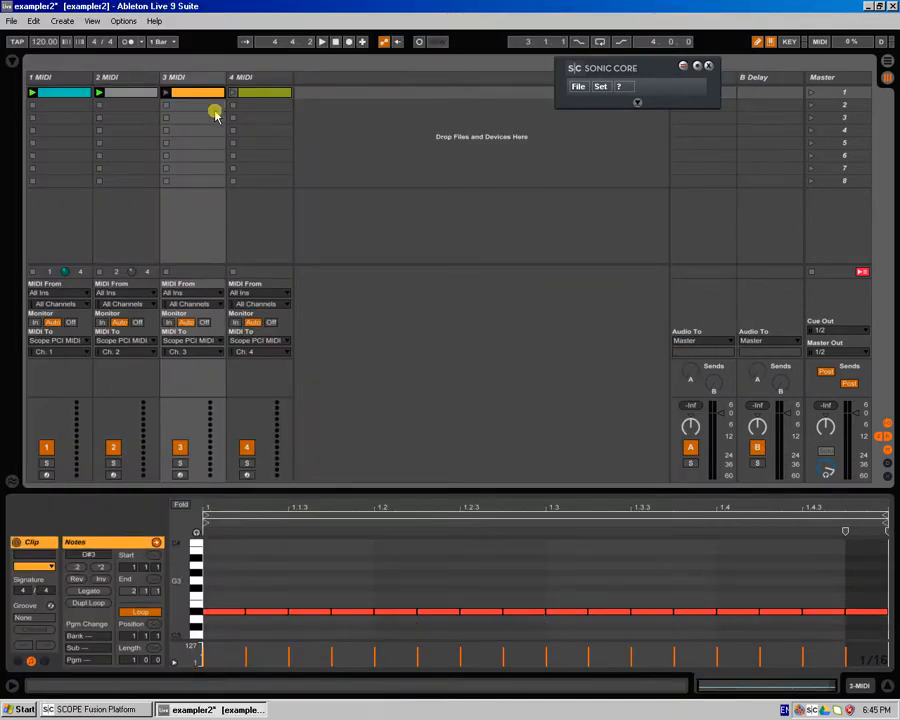
left_click(166, 94)
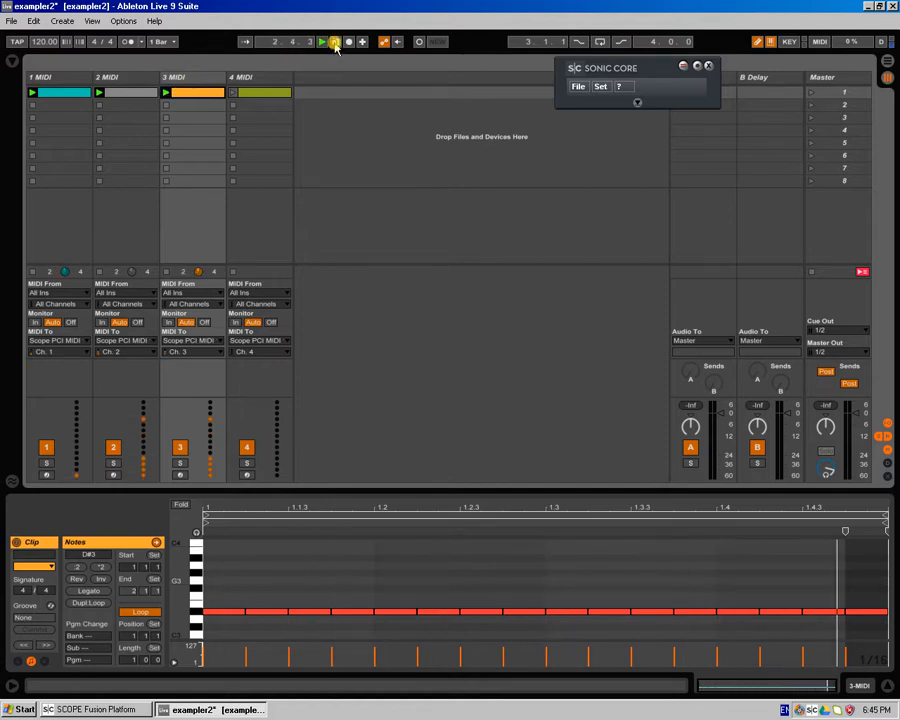
left_click(336, 43)
left_click(32, 105)
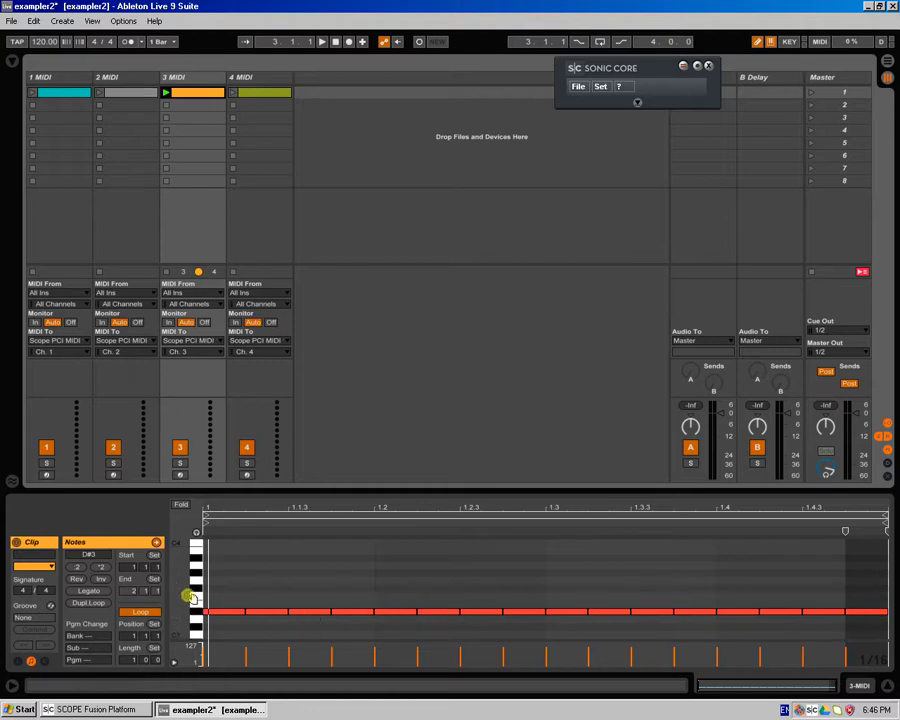
Check the Hello Perc routing in SCOPE Fusion Platform and return to Ableton Live to play the track 3 clip alone.
left_click(108, 709)
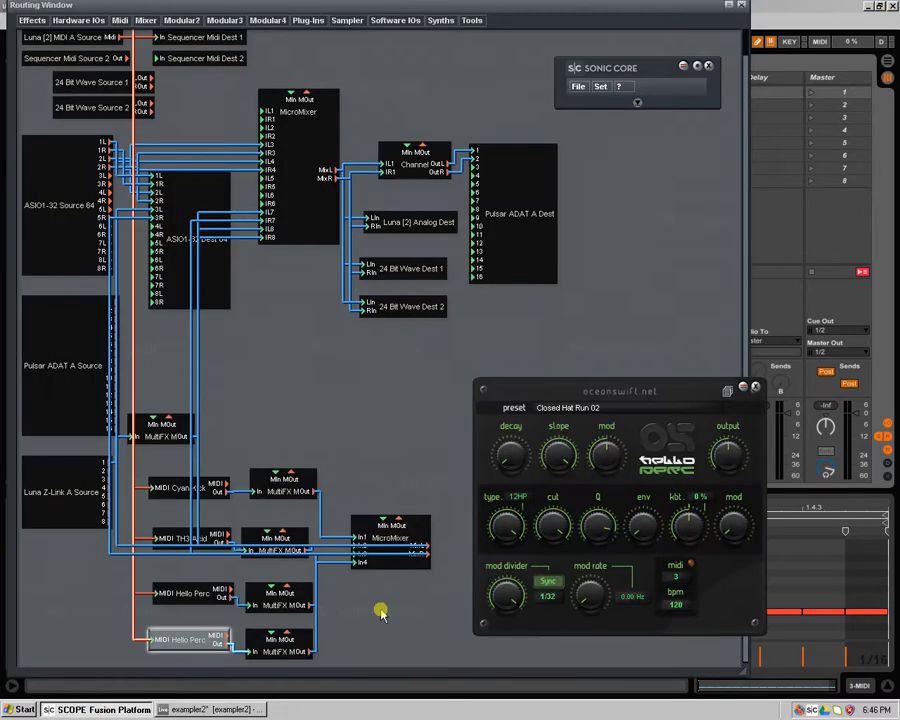
left_click(212, 709)
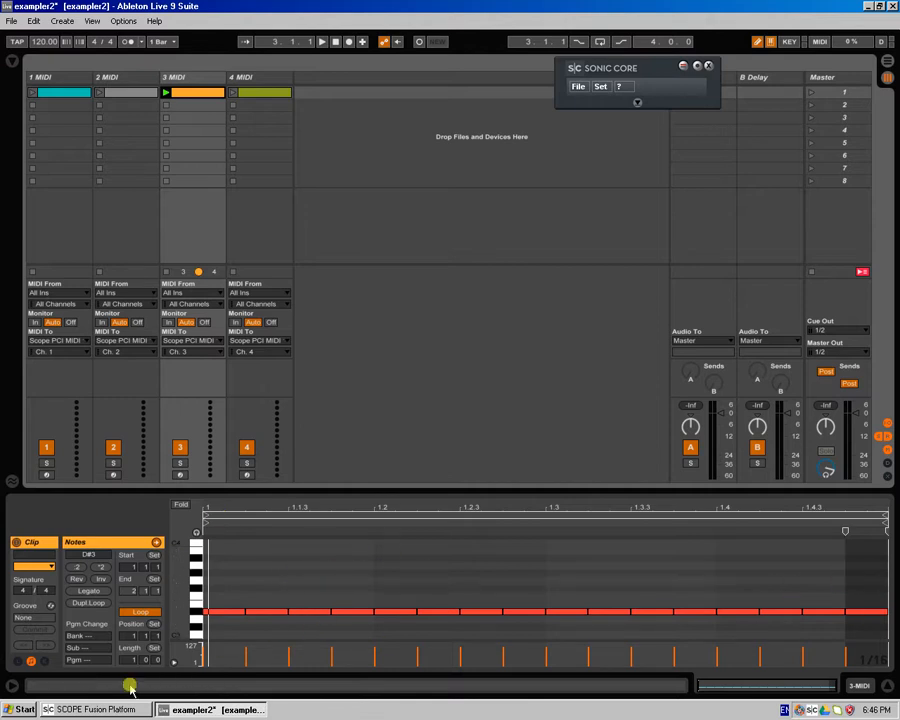
left_click(322, 45)
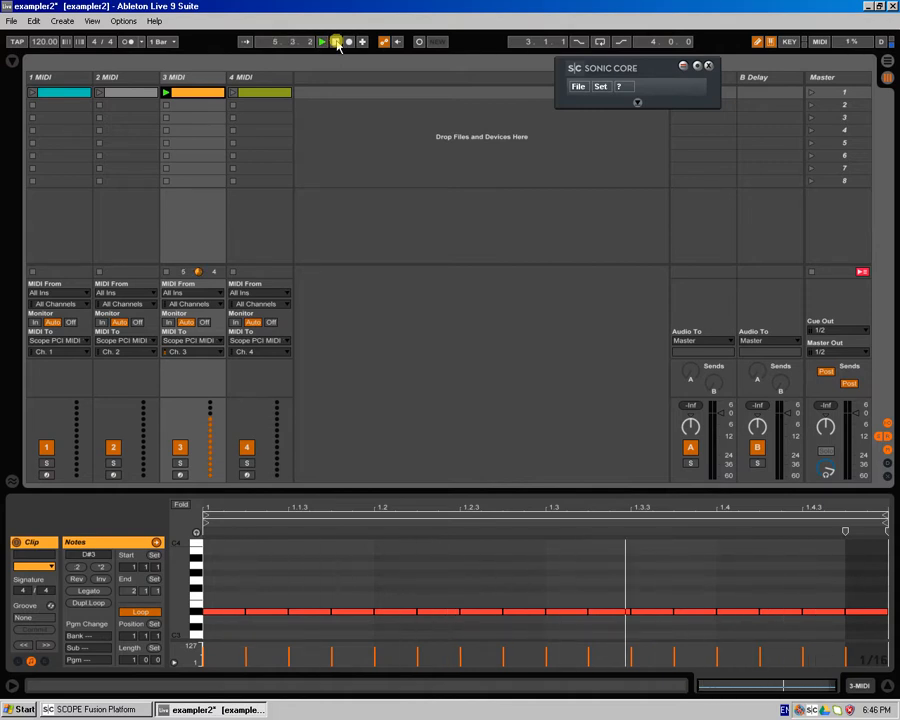
Play the track 1 and track 2 clips alongside track 3, and stop the clips on tracks 1 and 2.
left_click(33, 93)
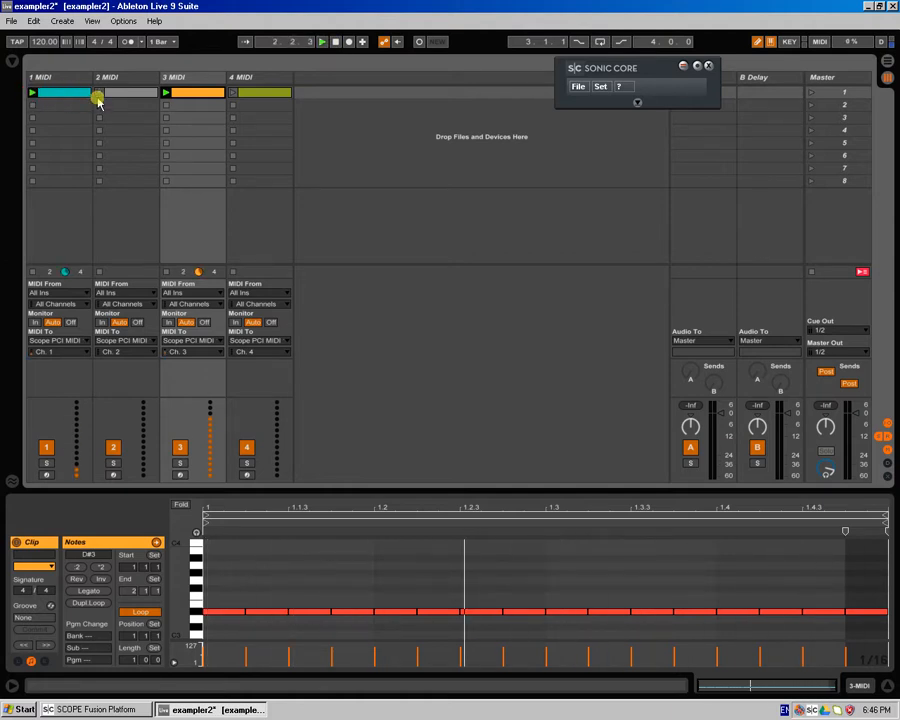
left_click(98, 95)
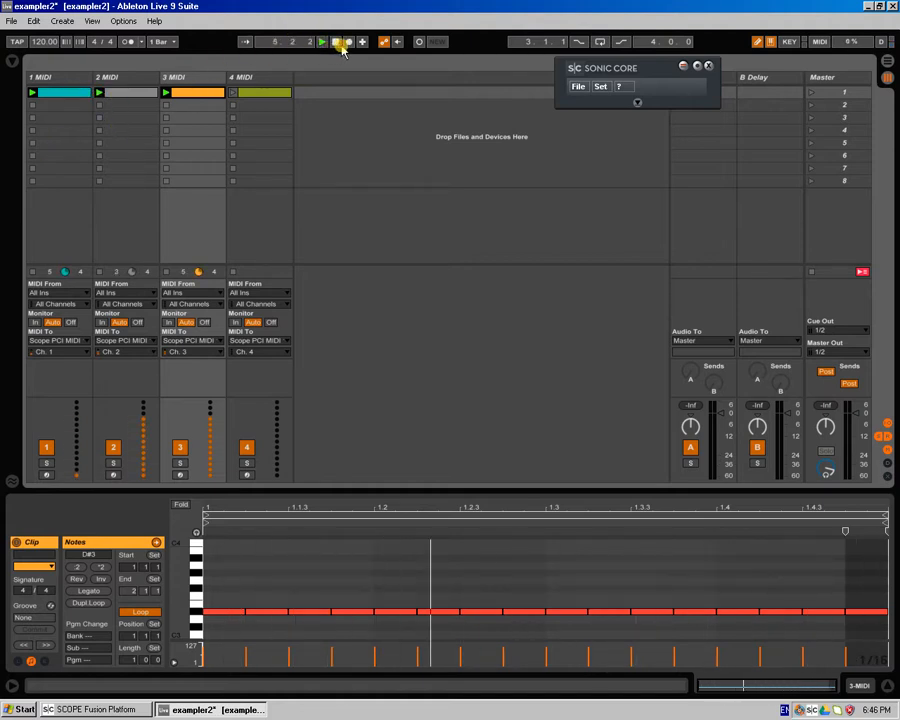
left_click(99, 108)
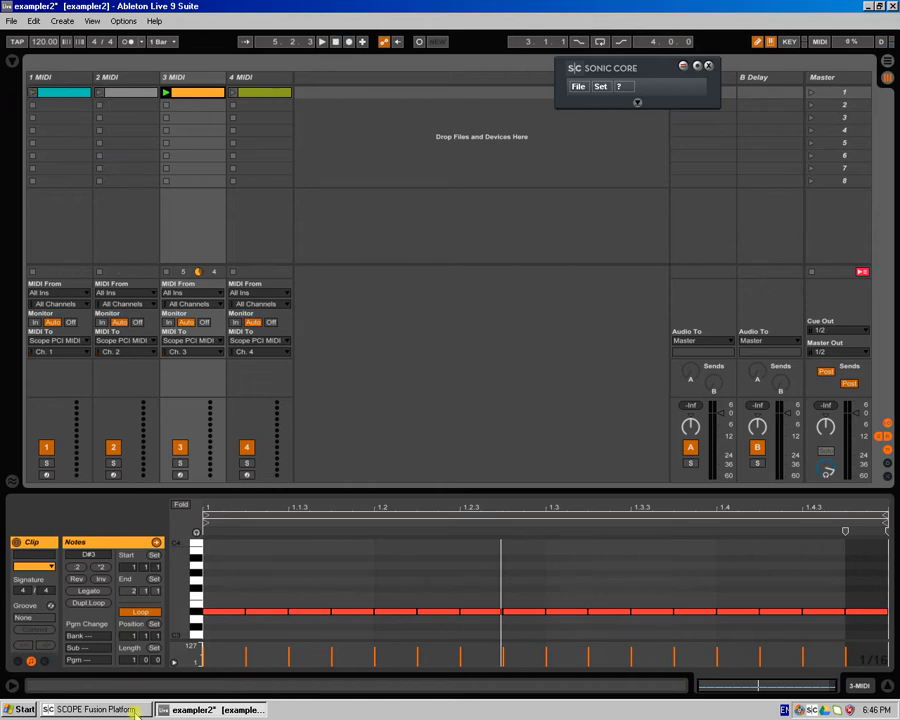
Switch to SCOPE Fusion Platform, move the Hello Perc panel over the routing, and adjust its decay before opening its preset list.
left_click(318, 598)
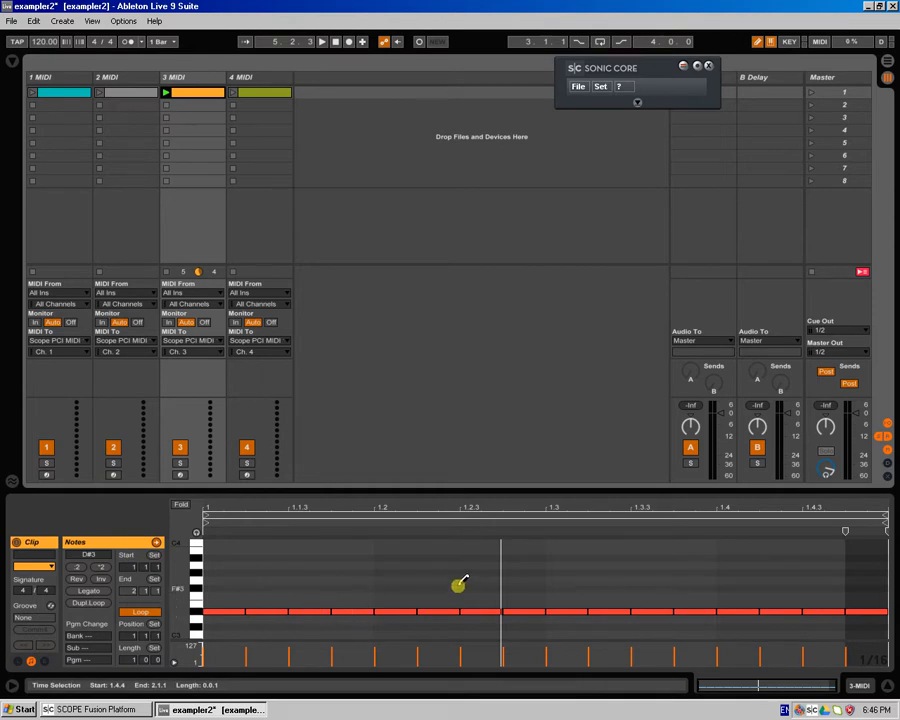
left_click(116, 710)
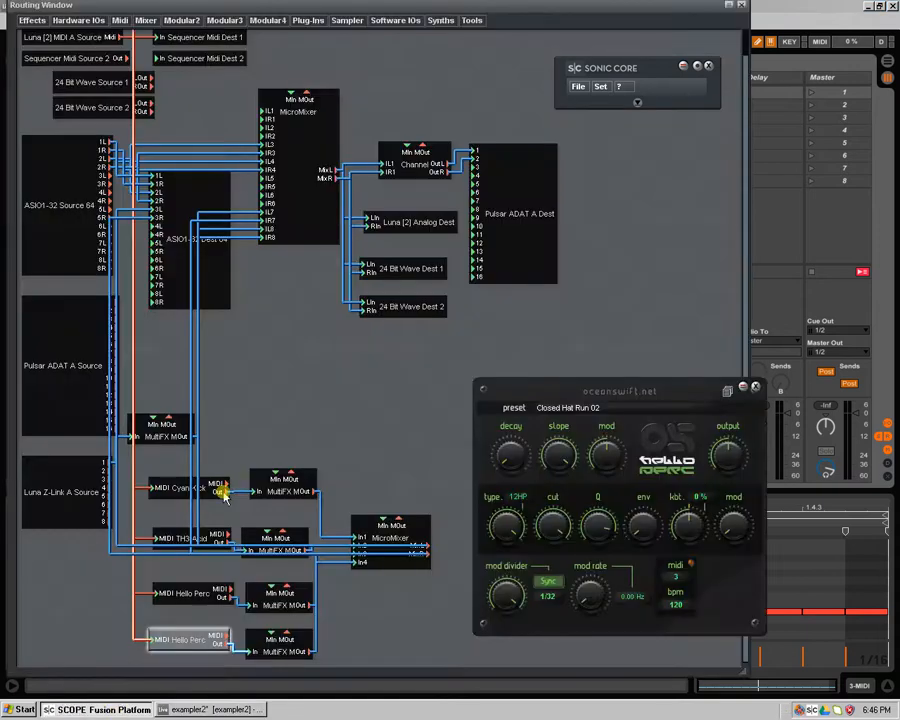
left_click_drag(547, 398, 450, 262)
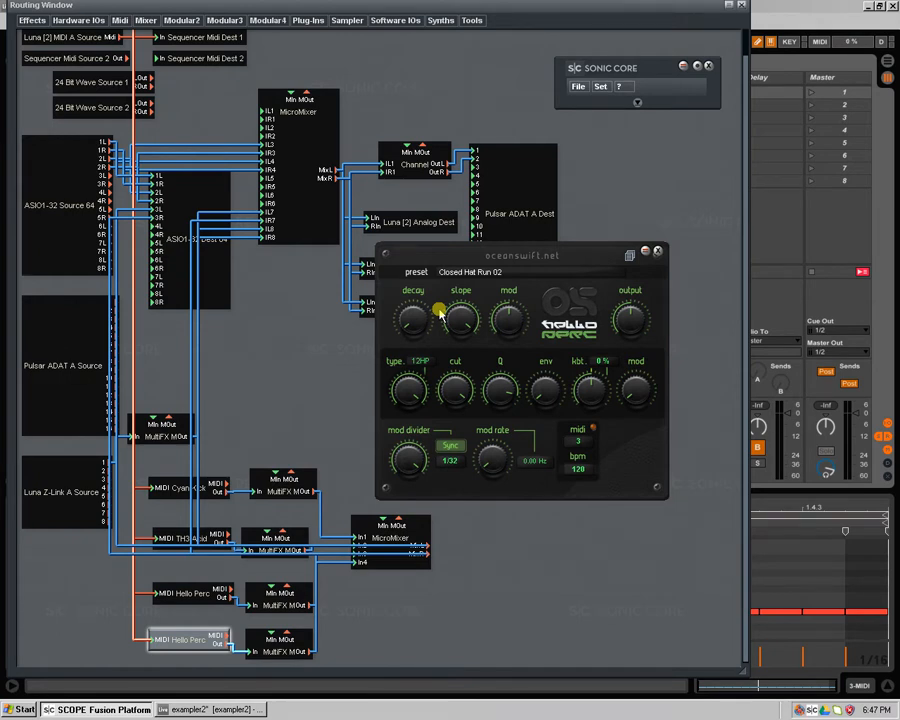
left_click_drag(413, 325, 440, 297)
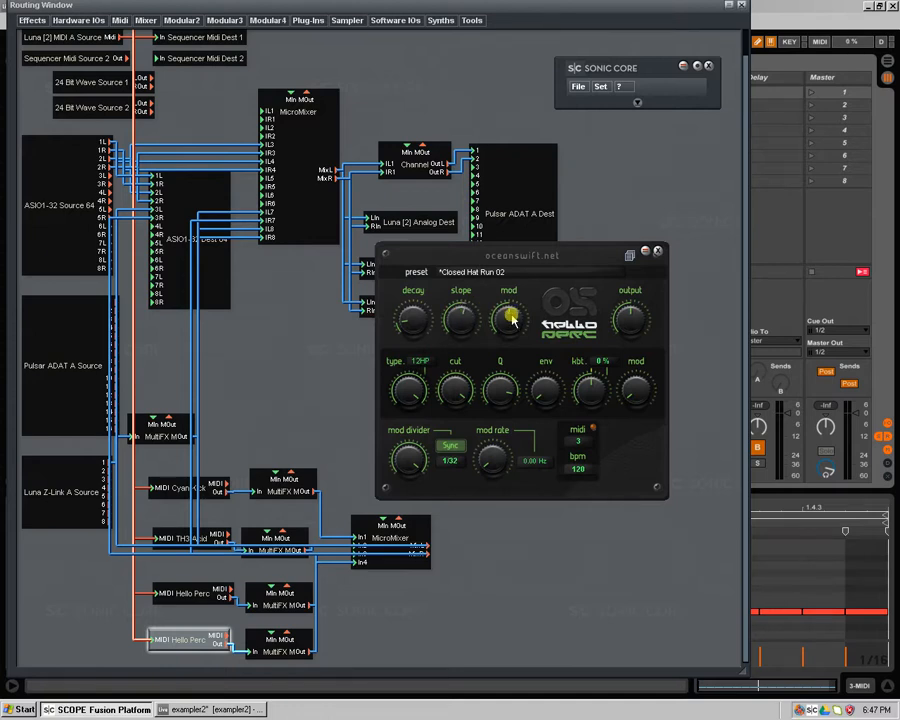
left_click(629, 255)
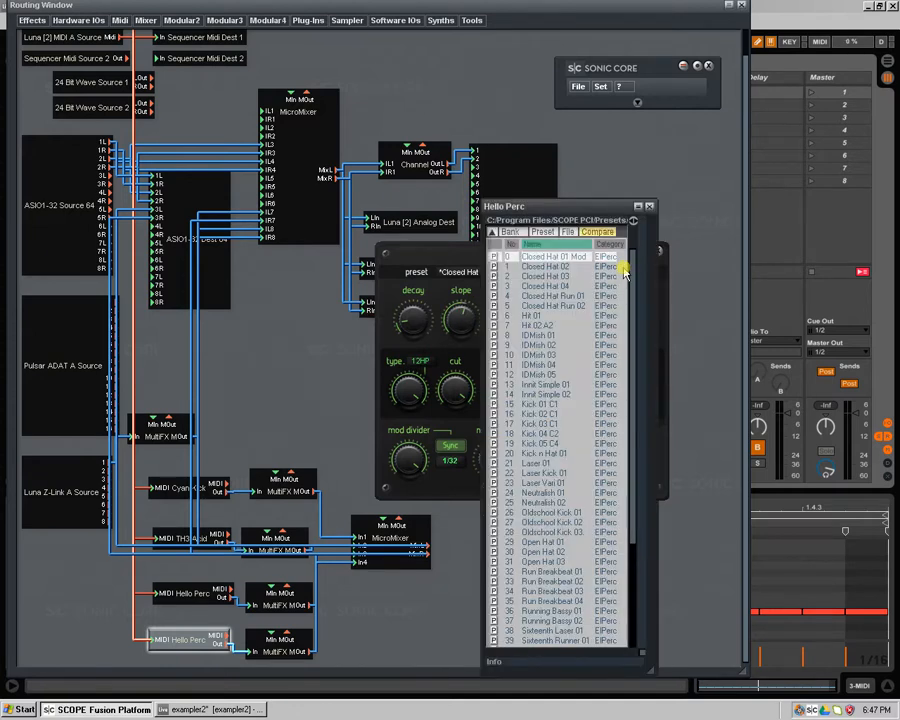
Switch to Ableton Live, copy the track 3 clip into slot 2, and reduce the copy to its first note in a one-beat loop.
left_click(790, 7)
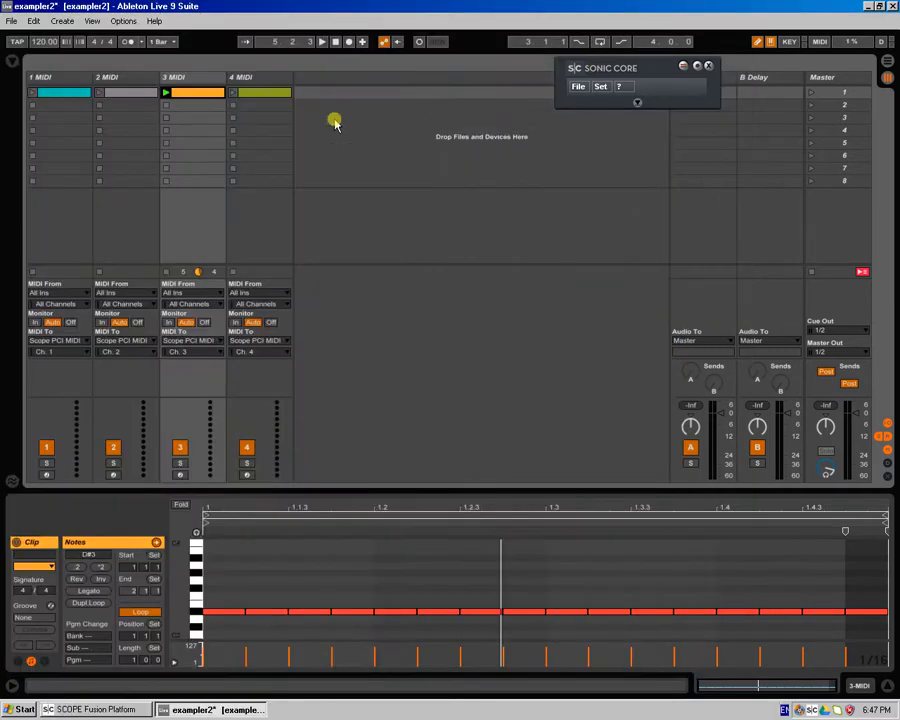
left_click(208, 106)
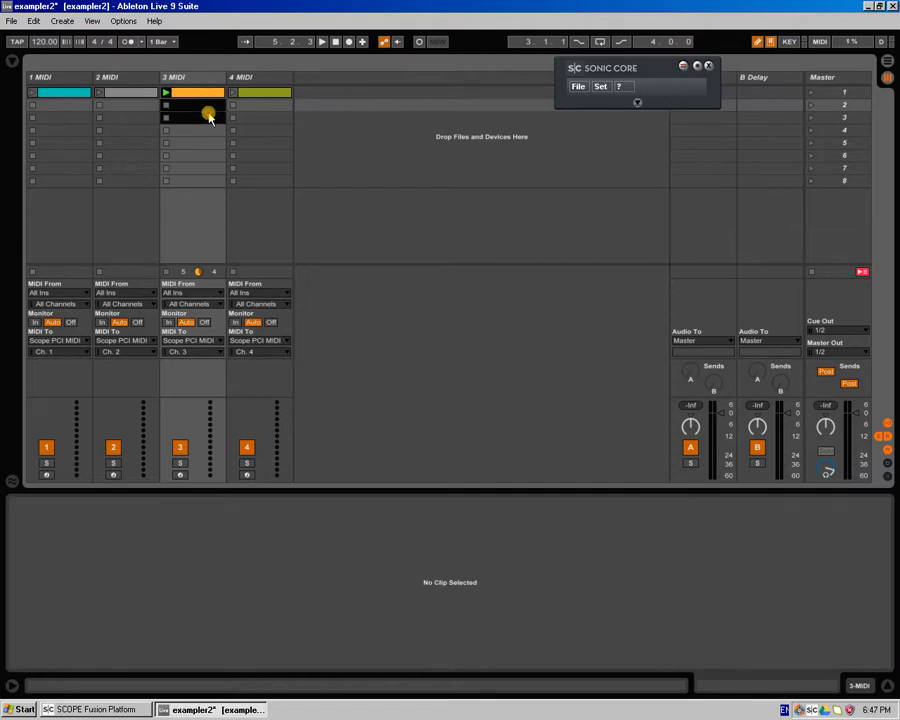
left_click_drag(206, 98, 211, 107)
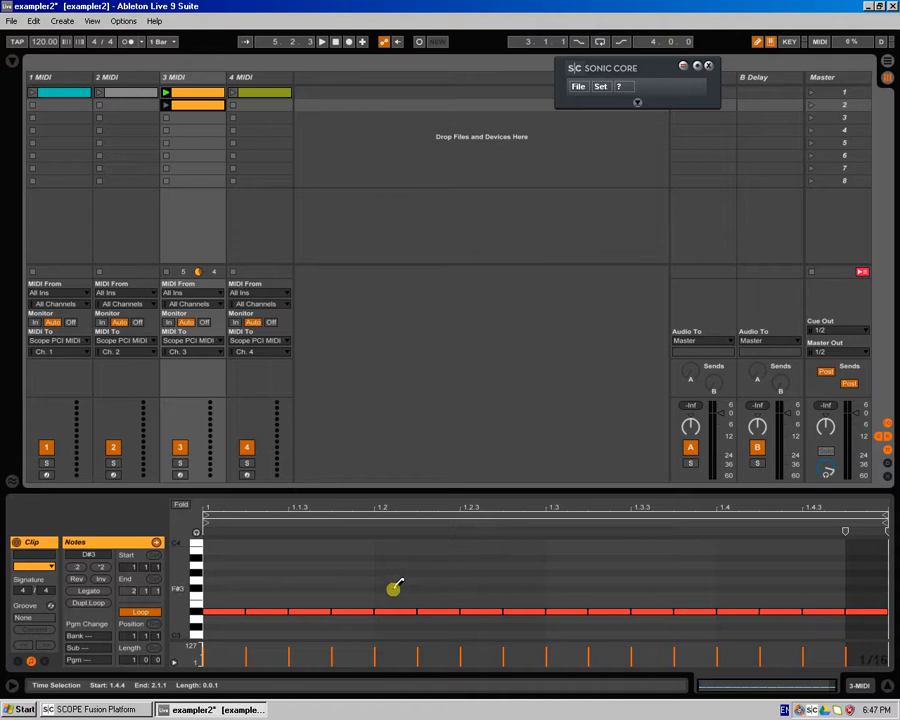
left_click_drag(261, 580, 863, 620)
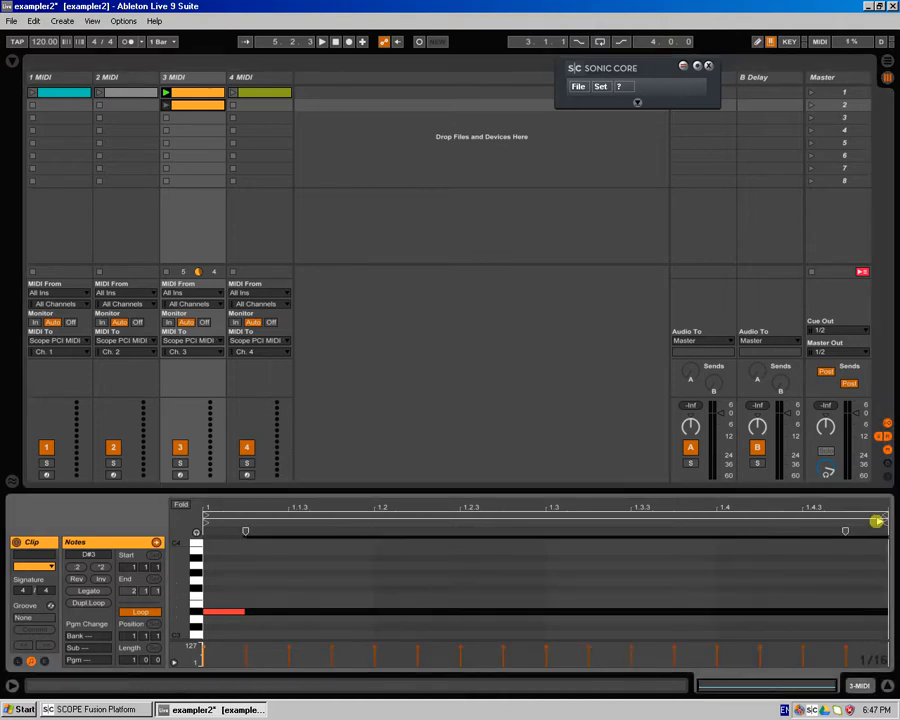
key("Delete")
left_click_drag(882, 519, 384, 510)
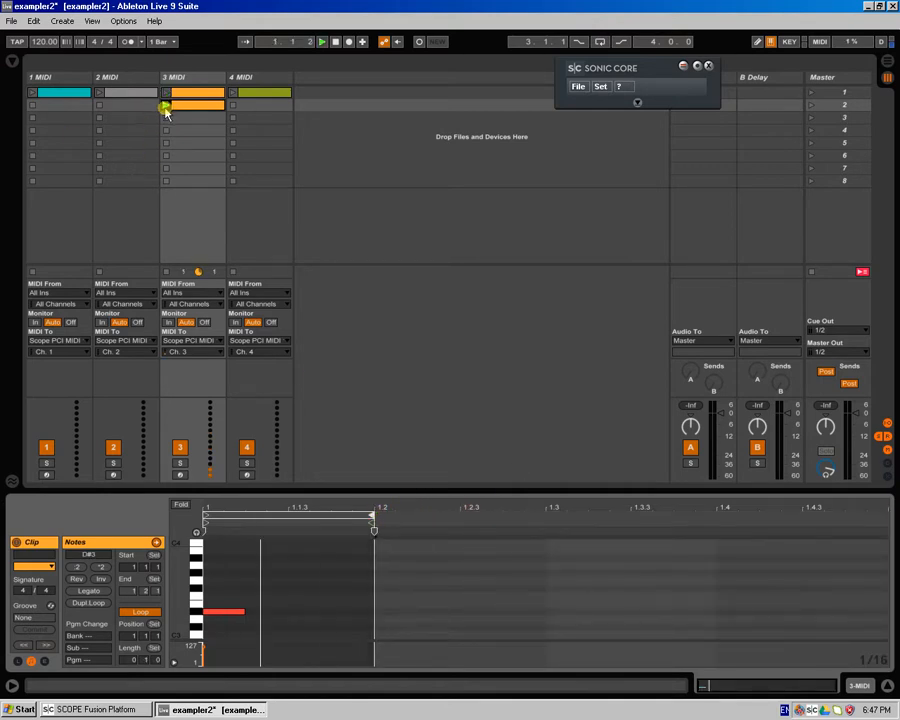
Back in SCOPE Fusion Platform, set Hello Perc's filter type to 24LP and sweep the mod rate with Sync off.
left_click(105, 709)
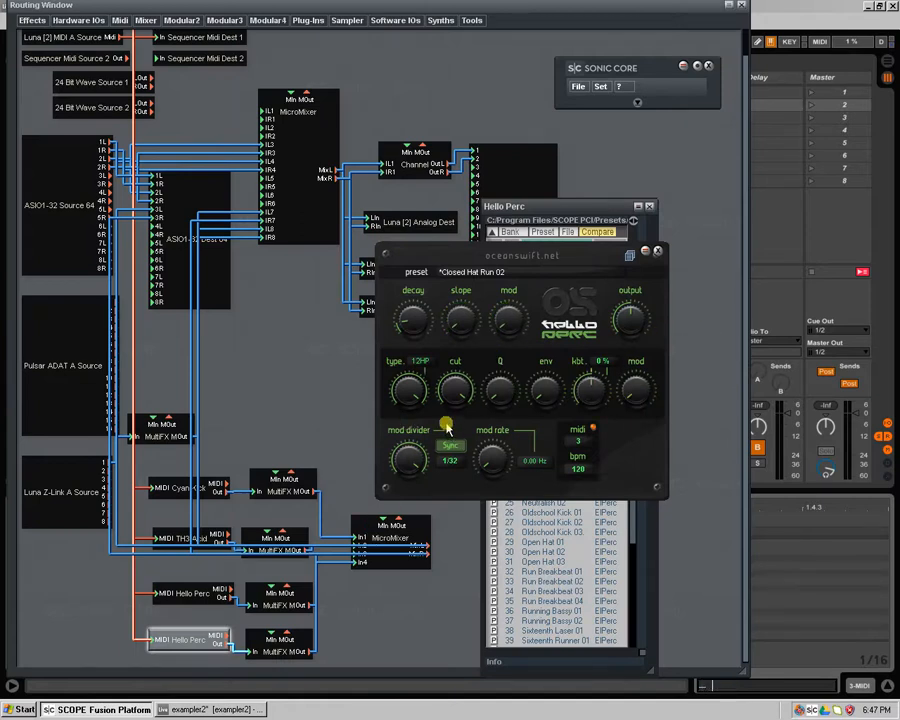
left_click_drag(410, 392, 362, 468)
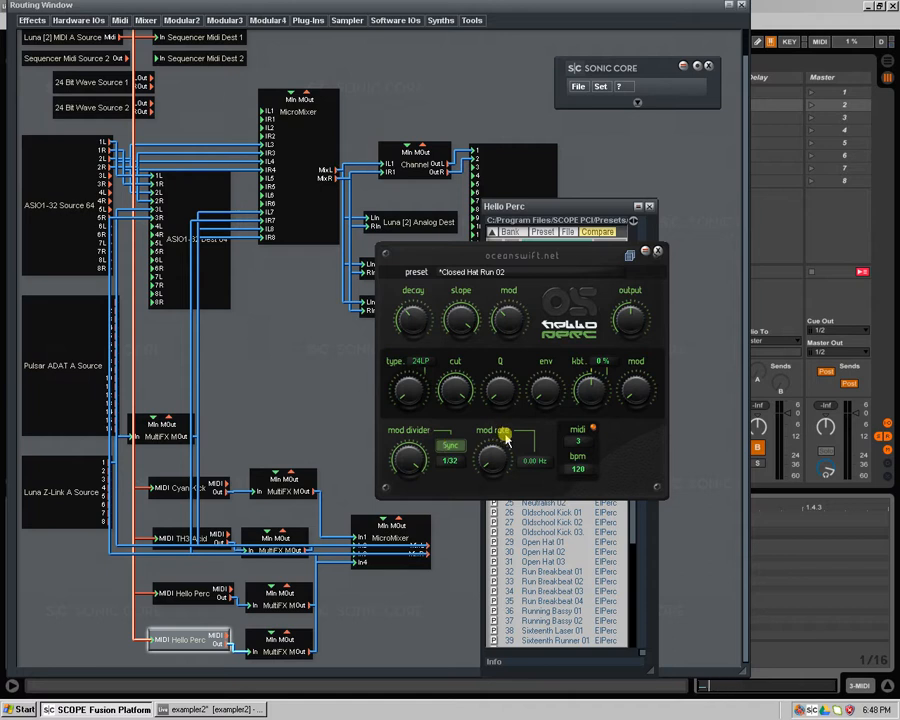
left_click(449, 448)
left_click_drag(408, 472, 456, 511)
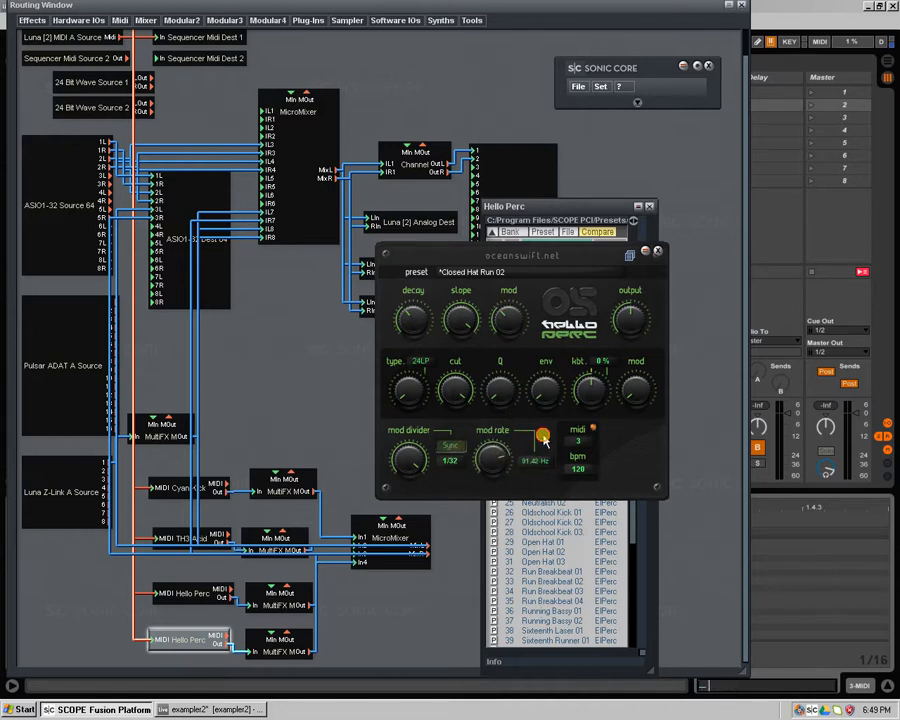
Turn Sync back on and try the mod divider at 1/8 before setting it to 1/32.
left_click(451, 446)
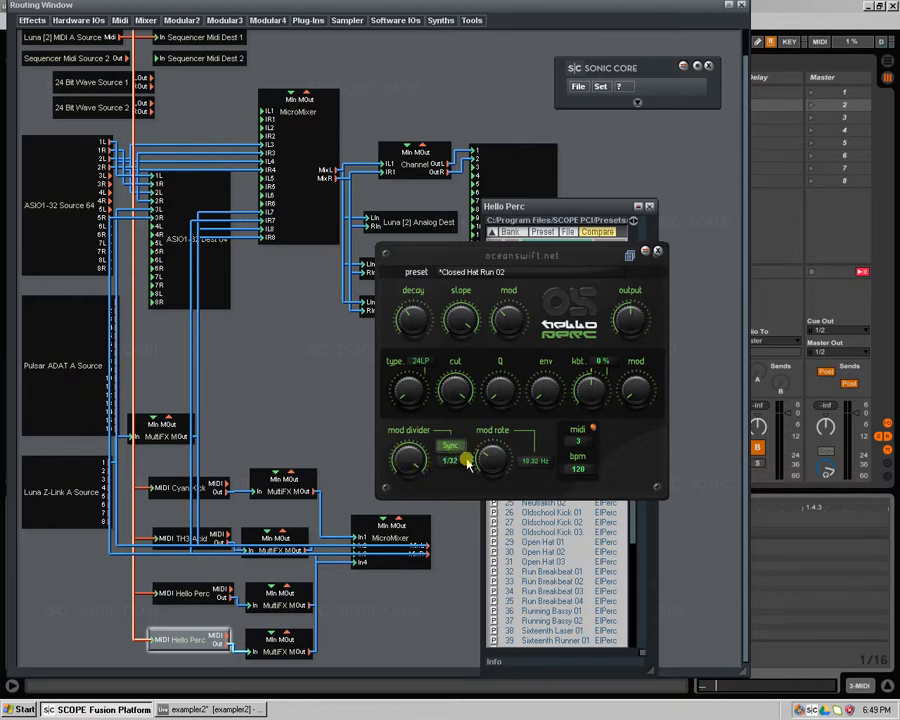
left_click_drag(418, 457, 438, 490)
left_click_drag(420, 462, 434, 446)
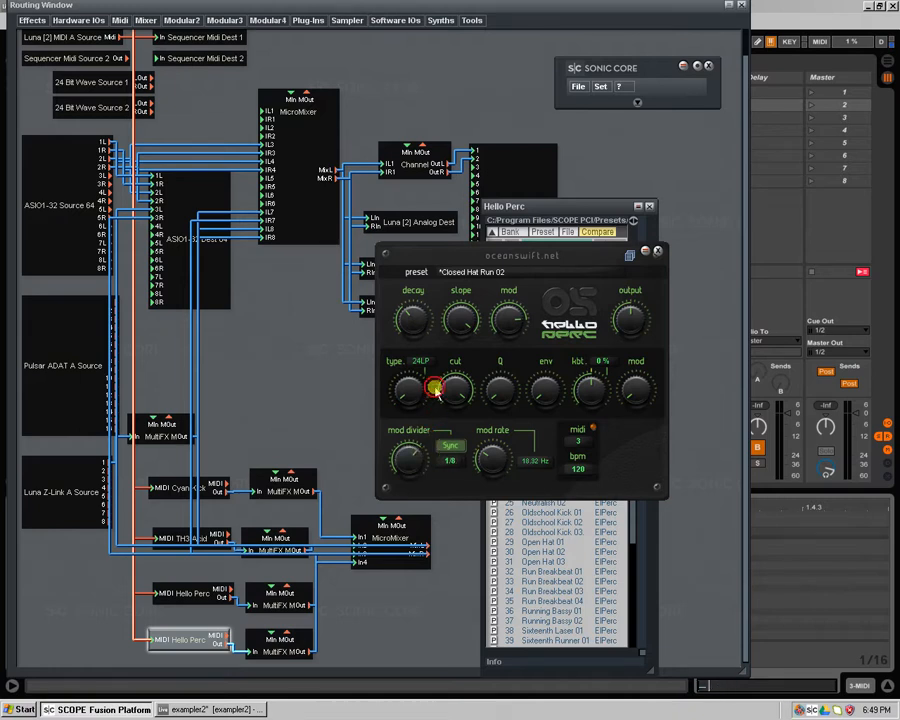
left_click_drag(435, 389, 482, 504)
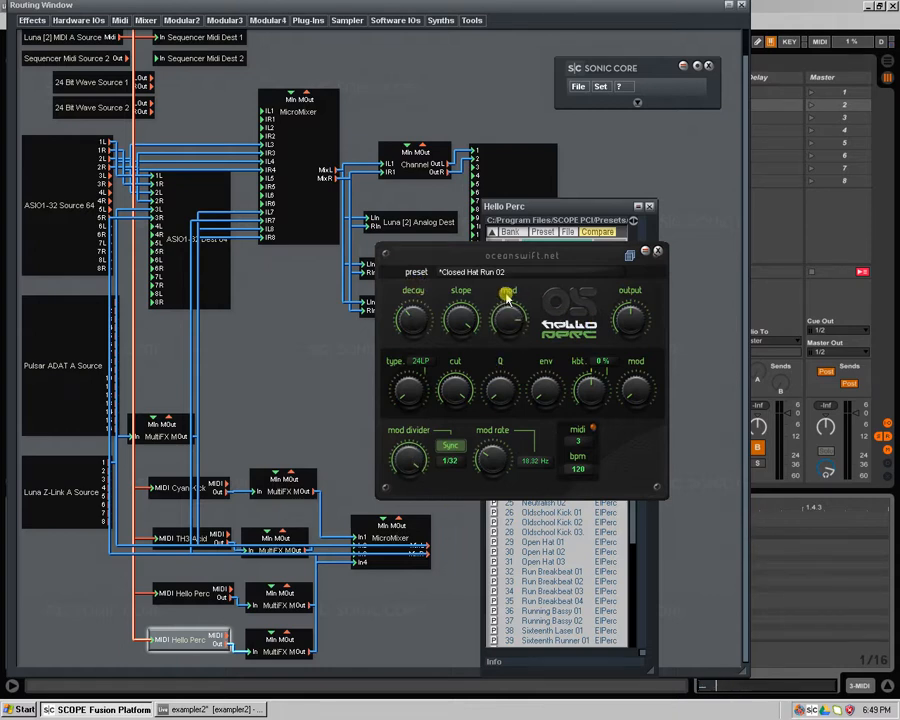
Sweep Hello Perc's upper mod amount, turn it down to minimum, and lengthen the decay.
left_click_drag(511, 312, 515, 262)
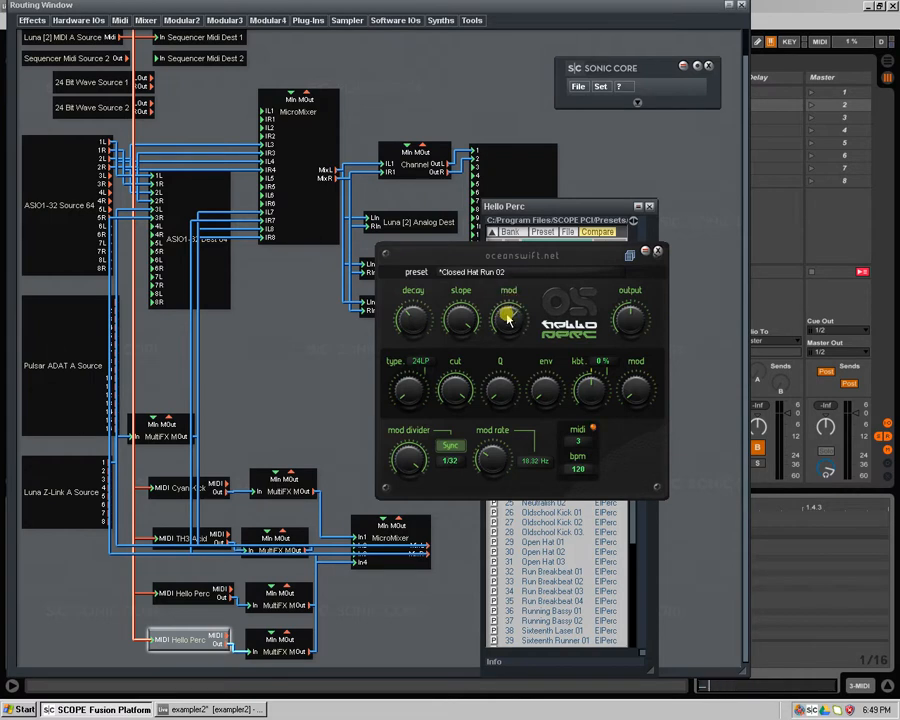
left_click_drag(446, 468, 442, 514)
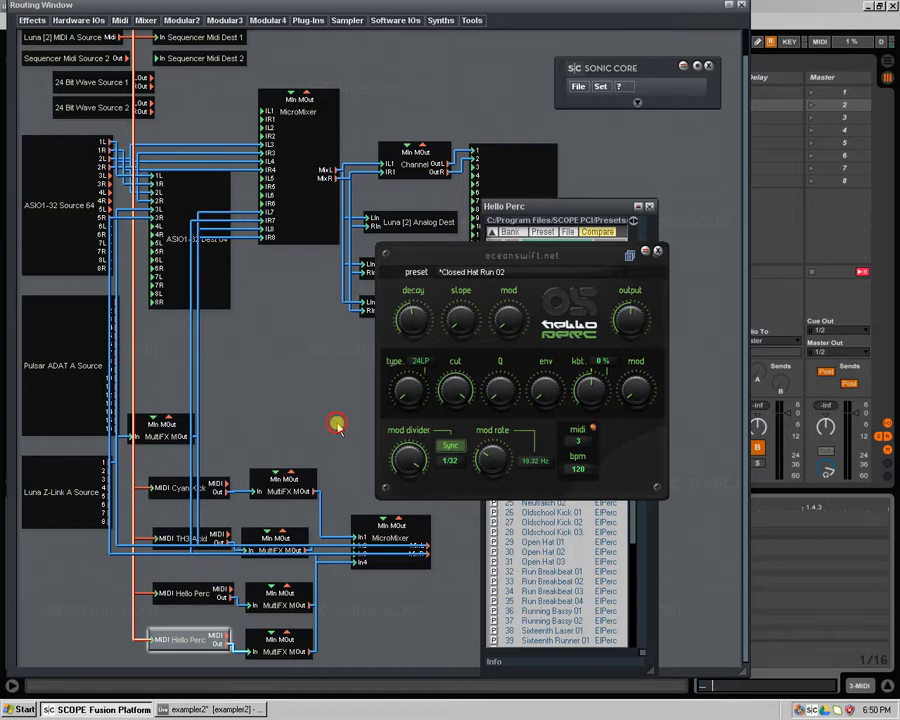
left_click_drag(338, 425, 326, 384)
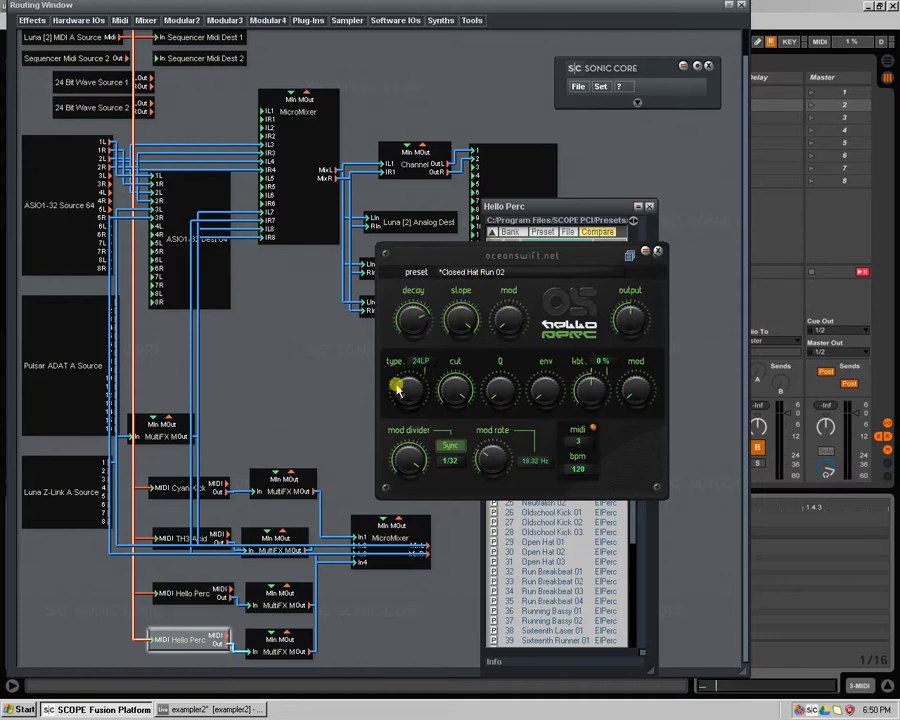
Try the 12HP filter type, set it to 24BP with a lower cut, and briefly check the slot 2 clip in Ableton Live.
left_click_drag(400, 395, 345, 366)
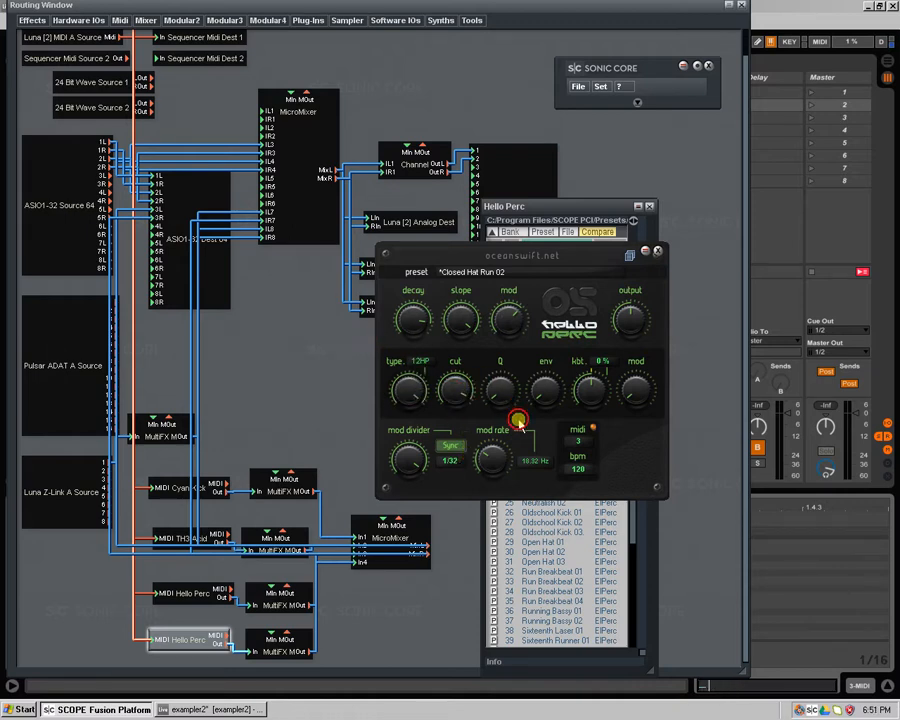
left_click_drag(397, 393, 301, 299)
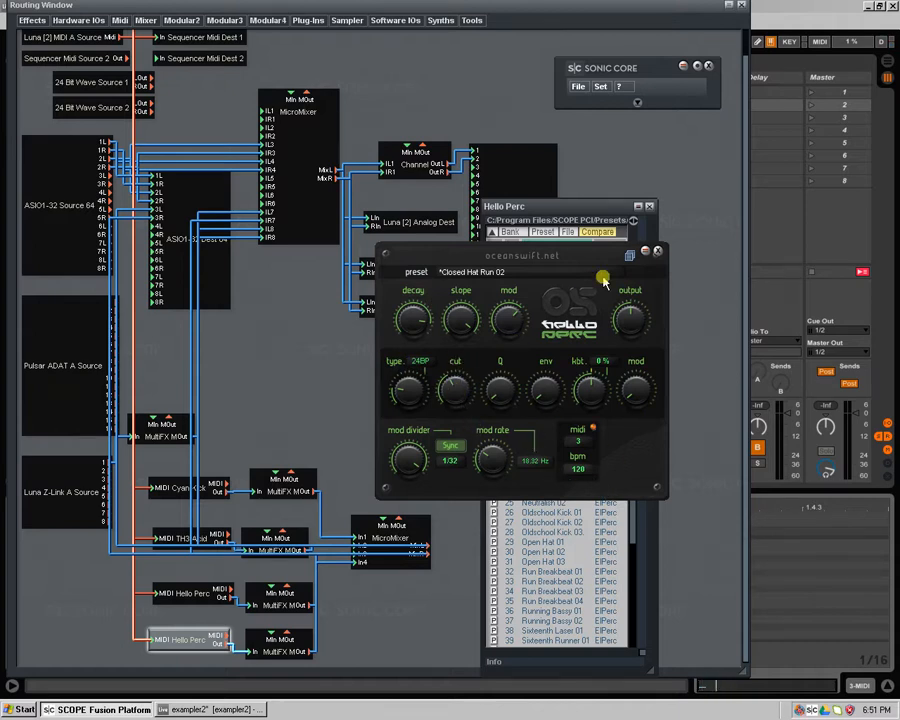
left_click(800, 6)
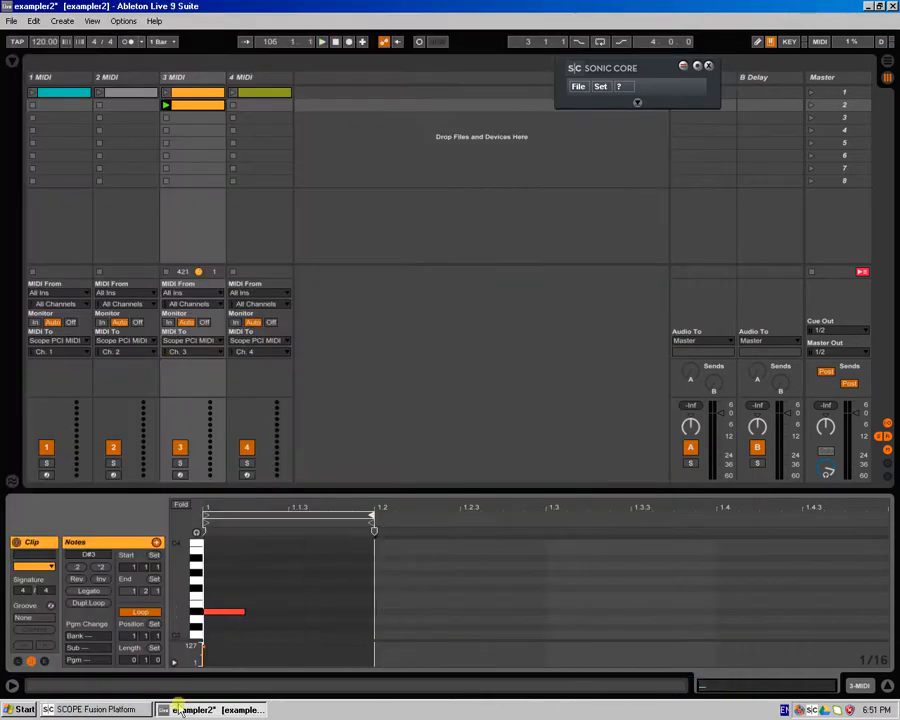
left_click(118, 709)
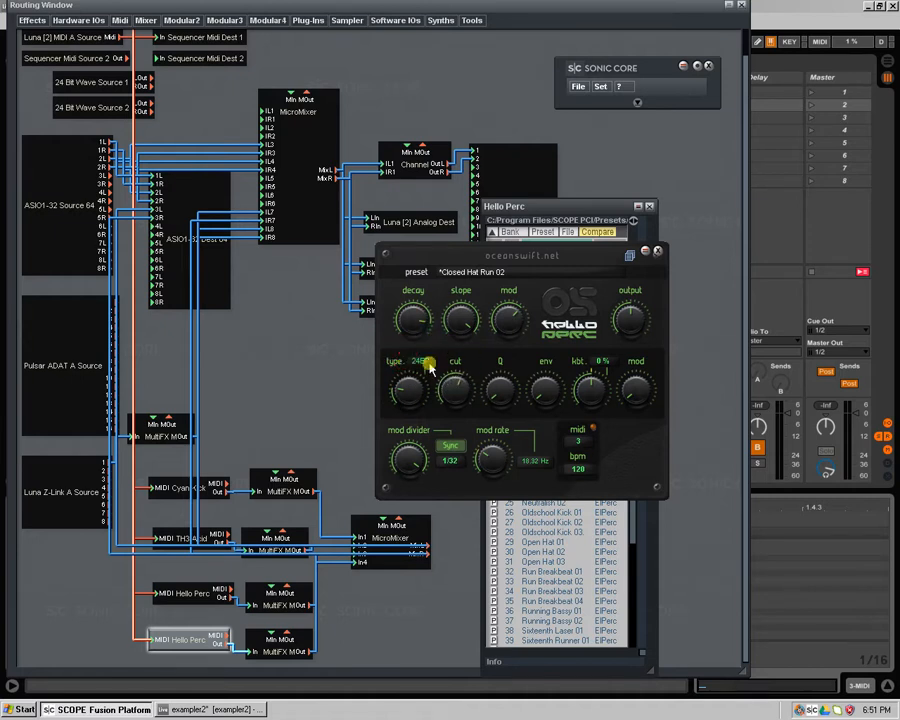
Raise the filter Q to maximum, restart the slot 2 clip in Ableton Live, and return to SCOPE Fusion Platform.
left_click_drag(499, 393, 546, 411)
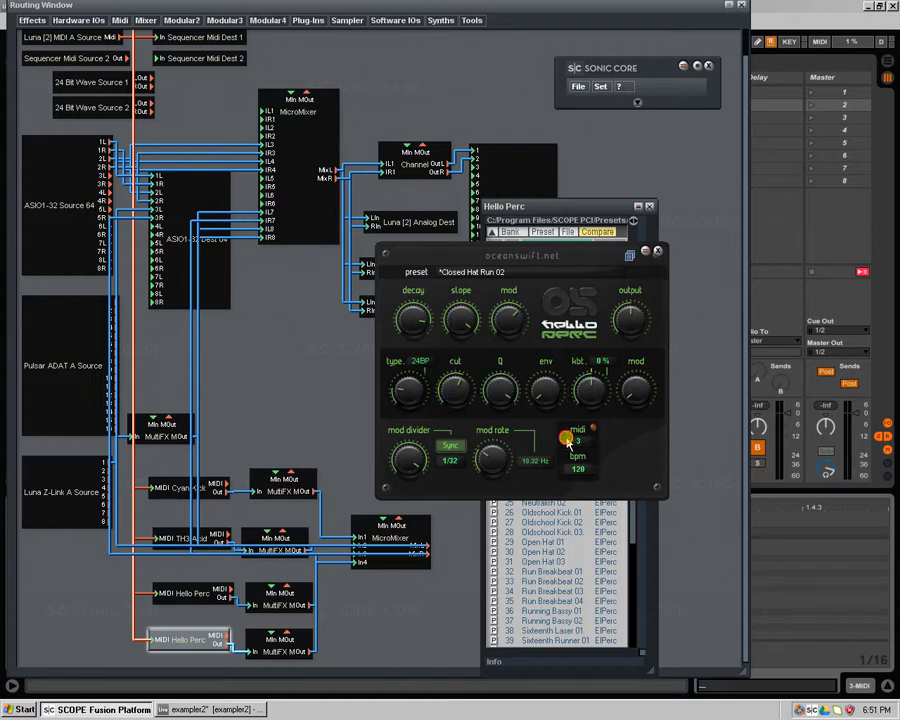
left_click(562, 498)
left_click(771, 7)
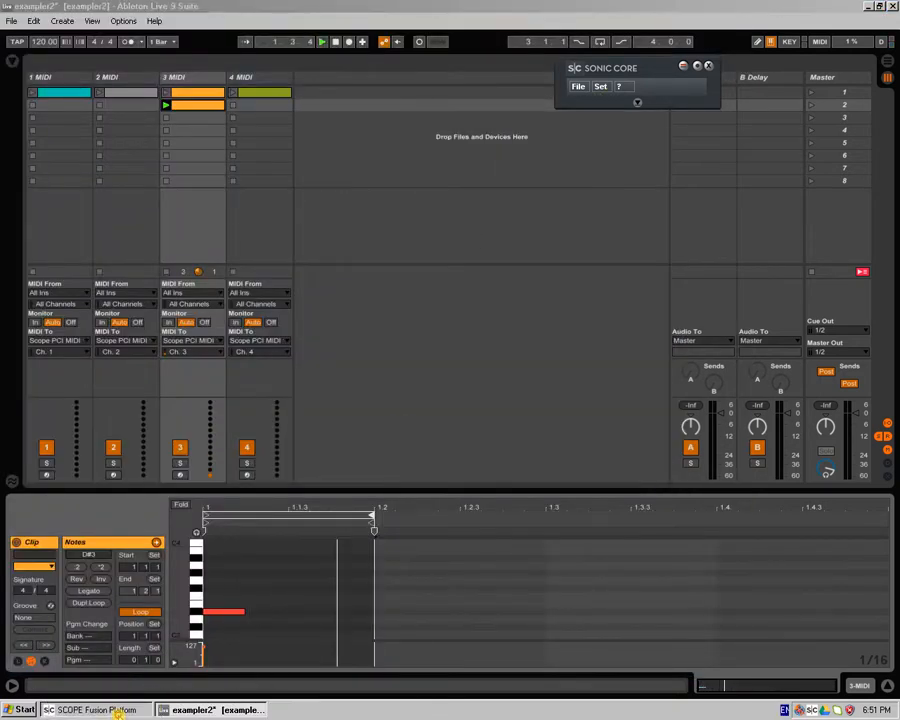
left_click(118, 712)
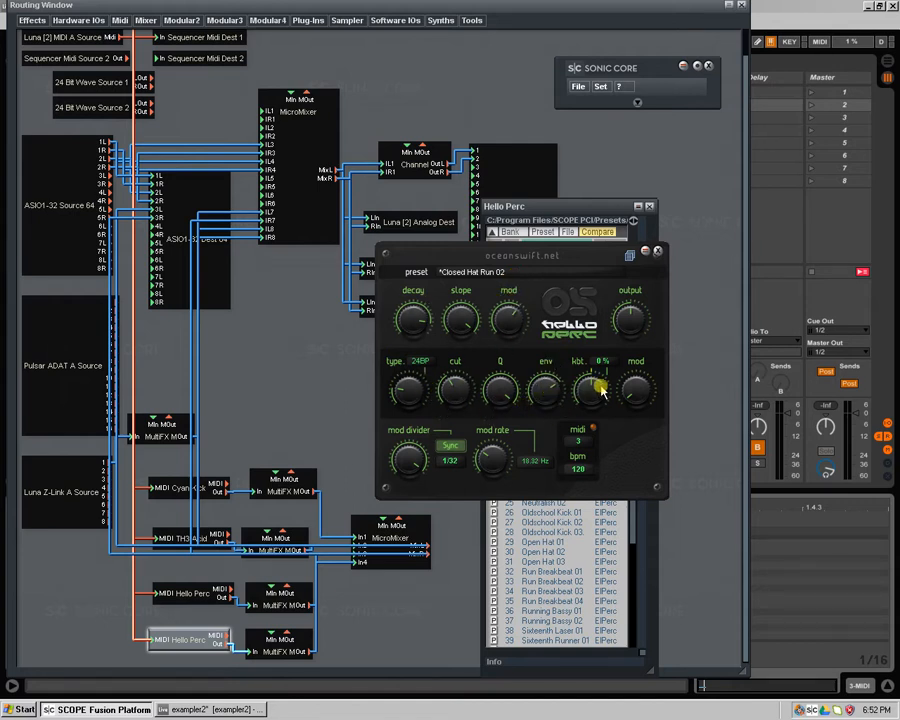
Sweep the filter kbt back to 0 %, raise the filter mod, and try the synced mod divider at 1/16 and 1/32.
mouse_move(600, 392)
left_mouse_down()
mouse_move(632, 428)
mouse_move(540, 432)
mouse_move(590, 390)
left_mouse_up()
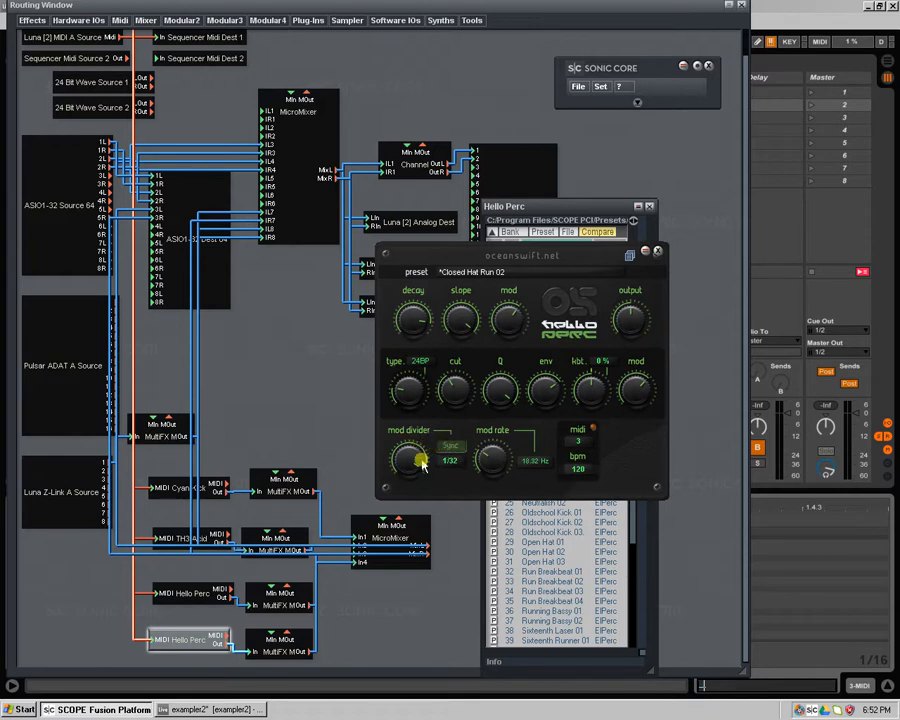
left_click_drag(414, 459, 432, 476)
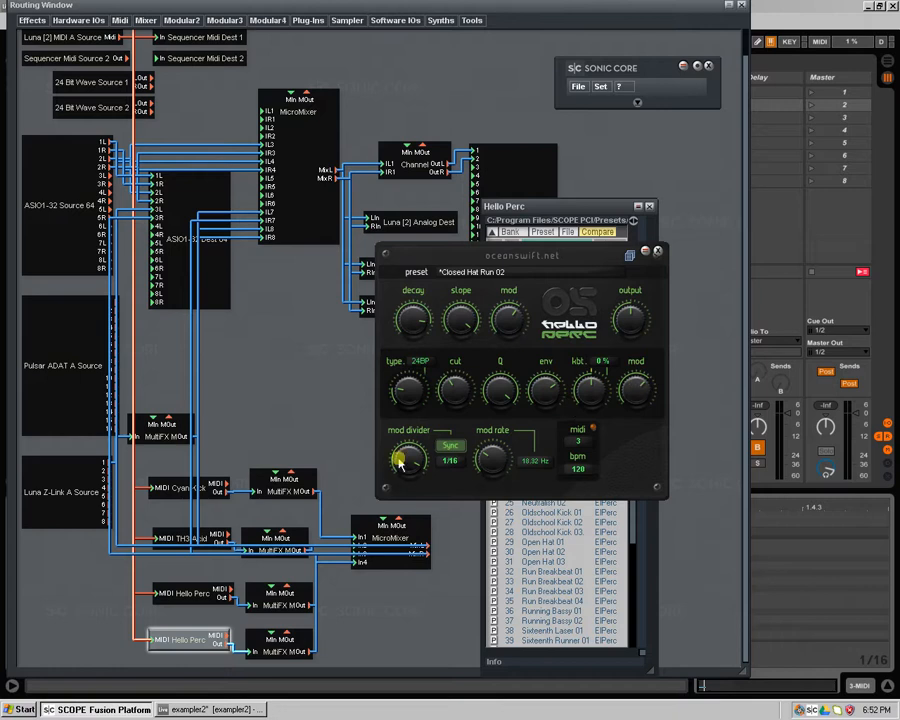
left_click_drag(430, 473, 436, 500)
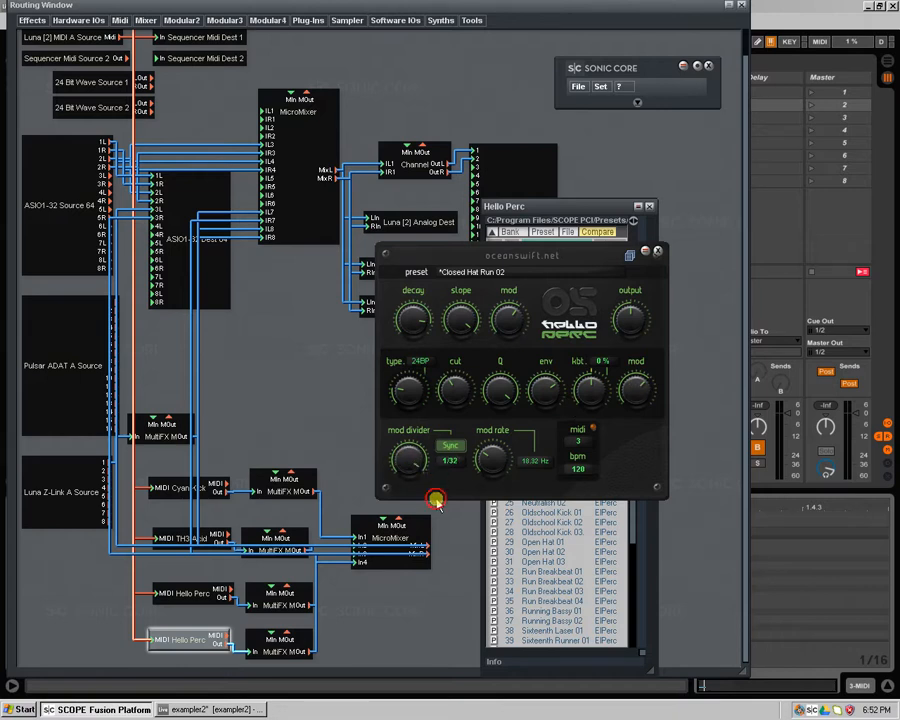
With Sync off, lower the mod rate to 0.00 Hz, raise it to 15.54 Hz, and re-enable Sync.
left_click(453, 449)
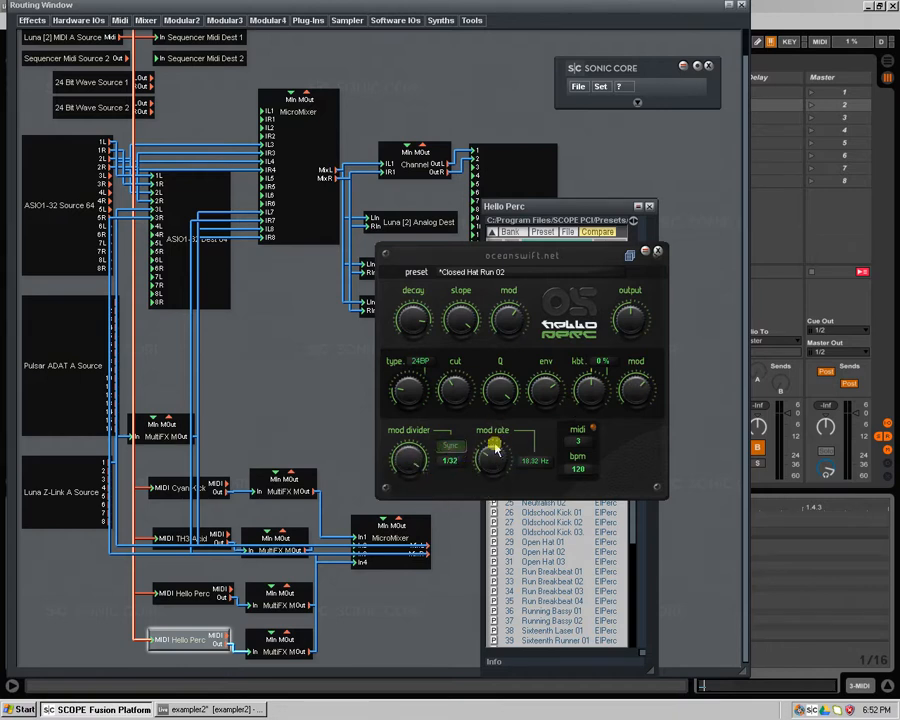
left_click_drag(494, 447, 459, 527)
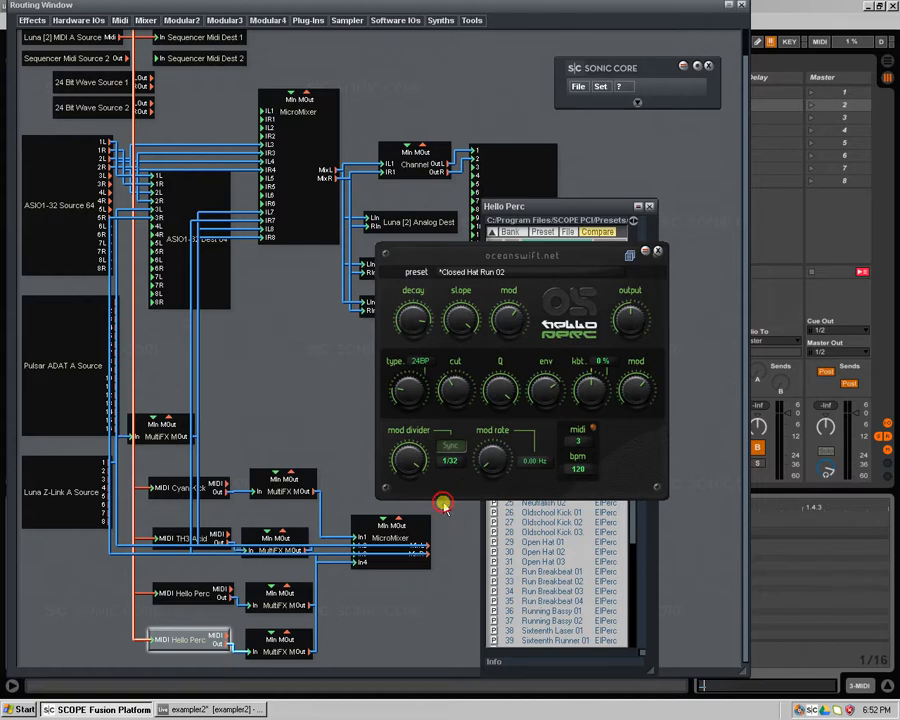
left_click_drag(436, 482, 369, 392)
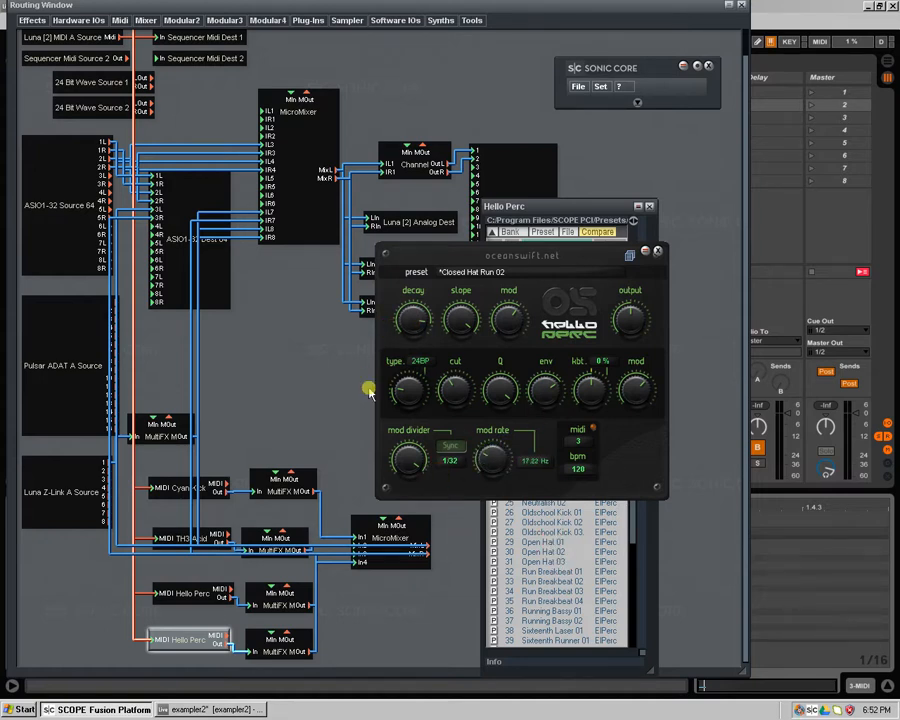
left_click(451, 445)
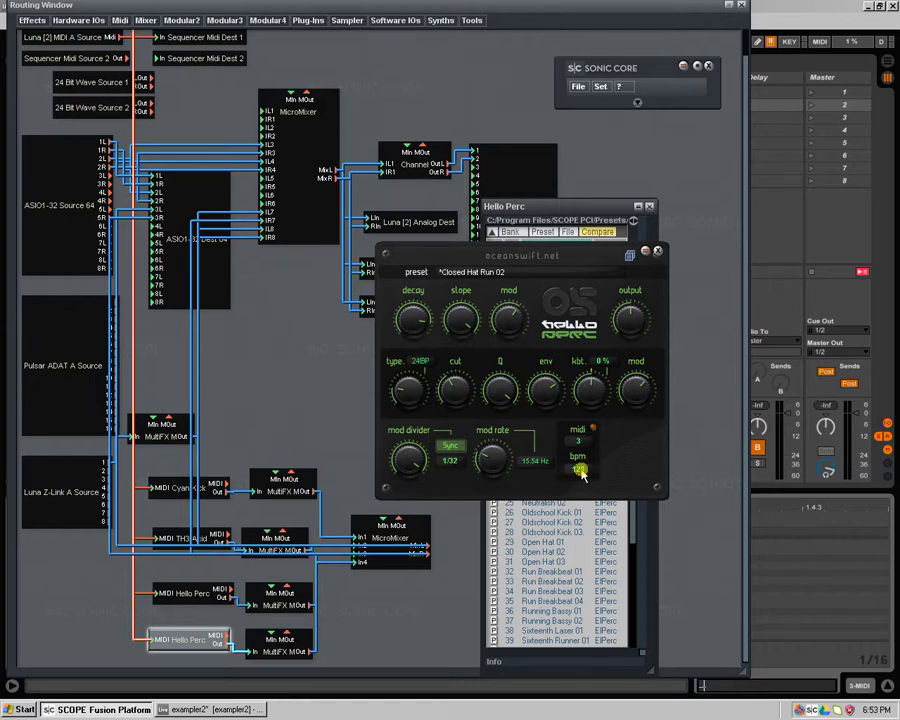
Adjust Hello Perc's bpm value, and switch to Ableton Live to play the track 3 clip in slot 1.
left_click_drag(587, 458, 590, 477)
left_click_drag(580, 453, 588, 458)
left_click(785, 9)
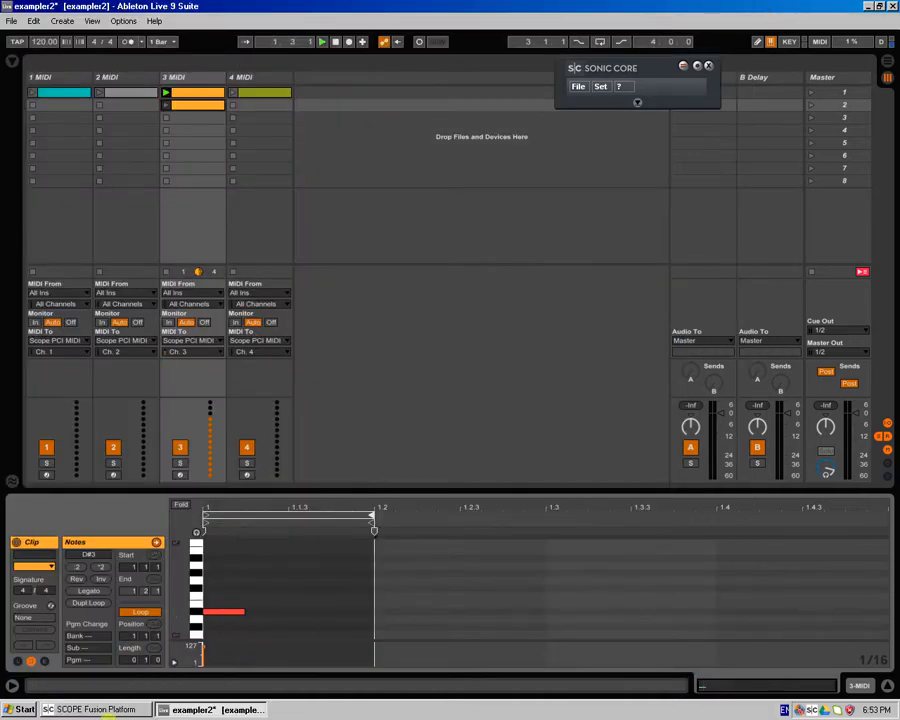
Return to SCOPE Fusion Platform and select the Open Hat 01 preset in the Hello Perc preset list.
left_click(97, 709)
left_click(543, 542)
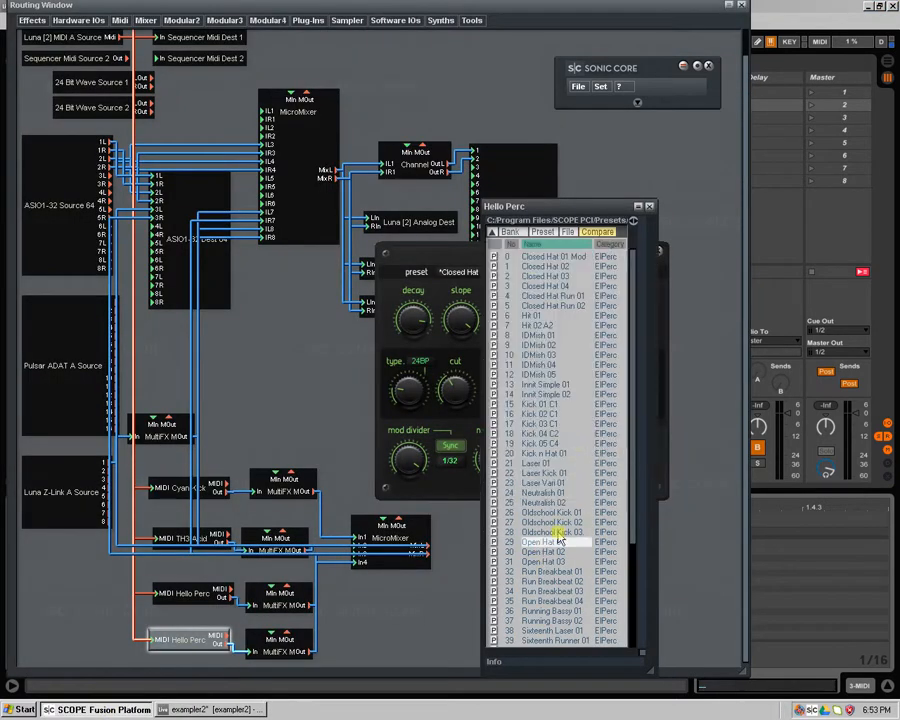
Load the Closed Hat Run 02 preset, and switch to Ableton Live to launch the slot 1 clips on tracks 1, 2 and 4.
left_click(564, 307)
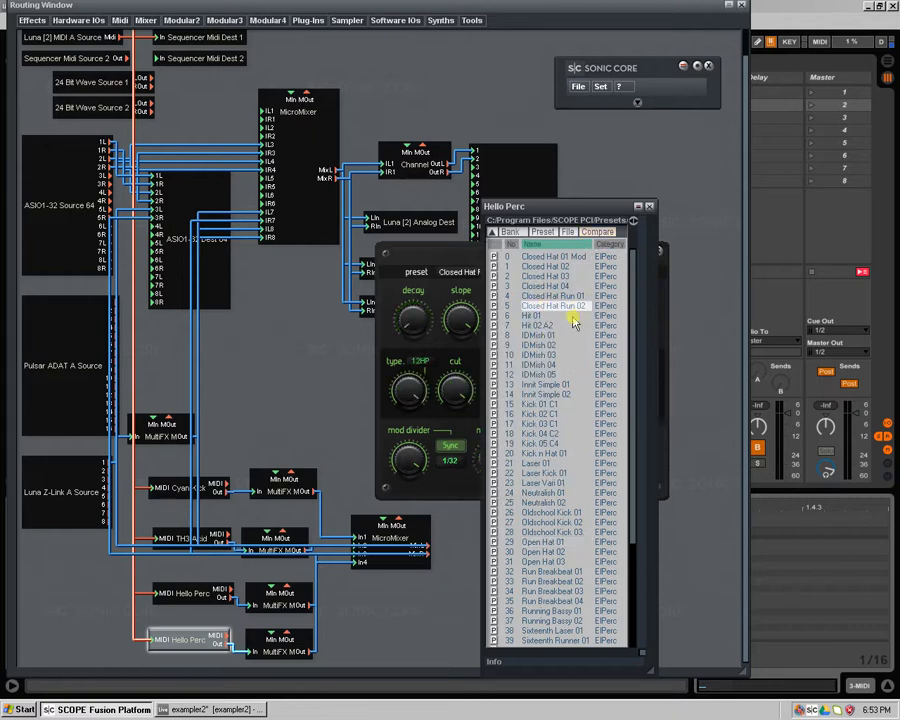
left_click(484, 286)
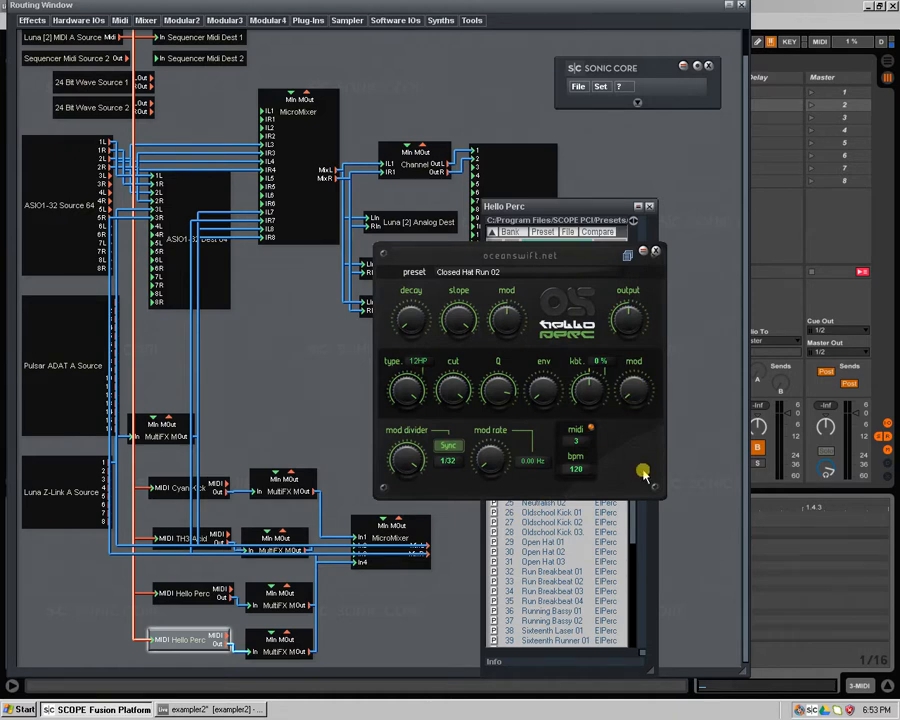
left_click(815, 7)
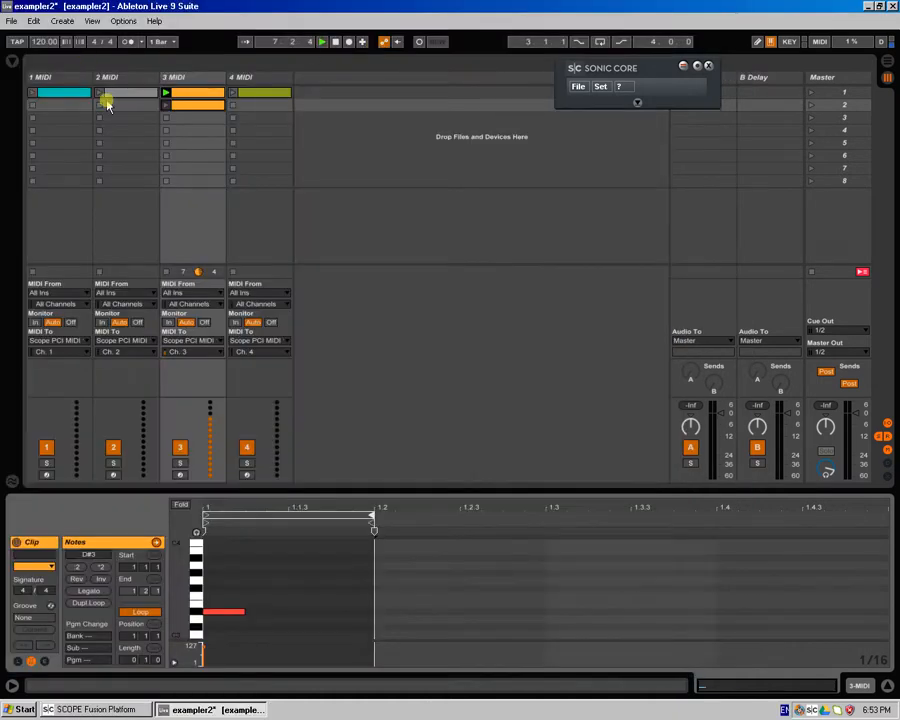
left_click(32, 93)
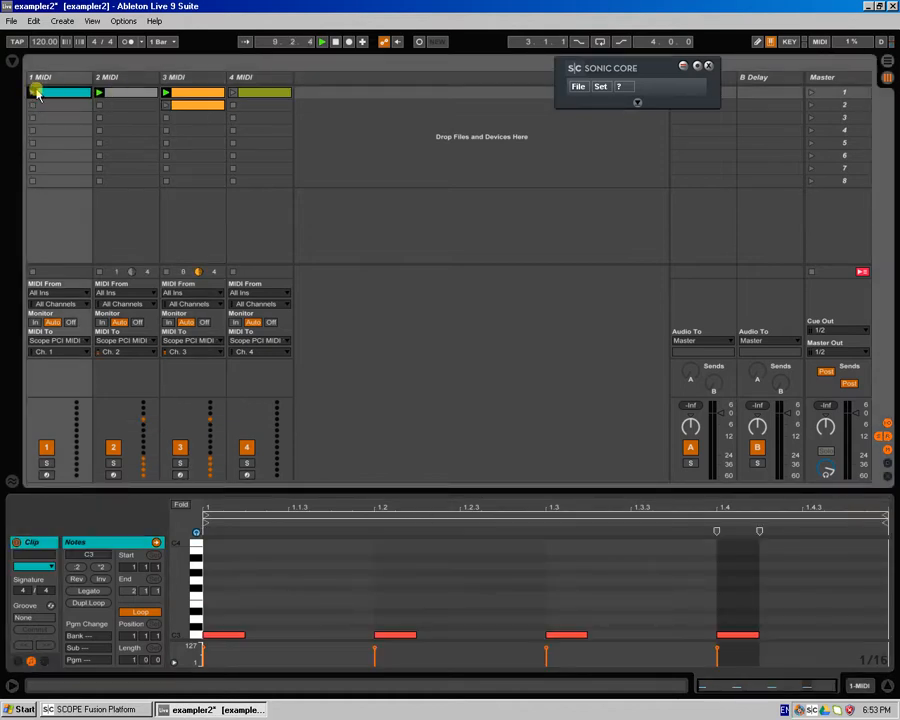
left_click(234, 92)
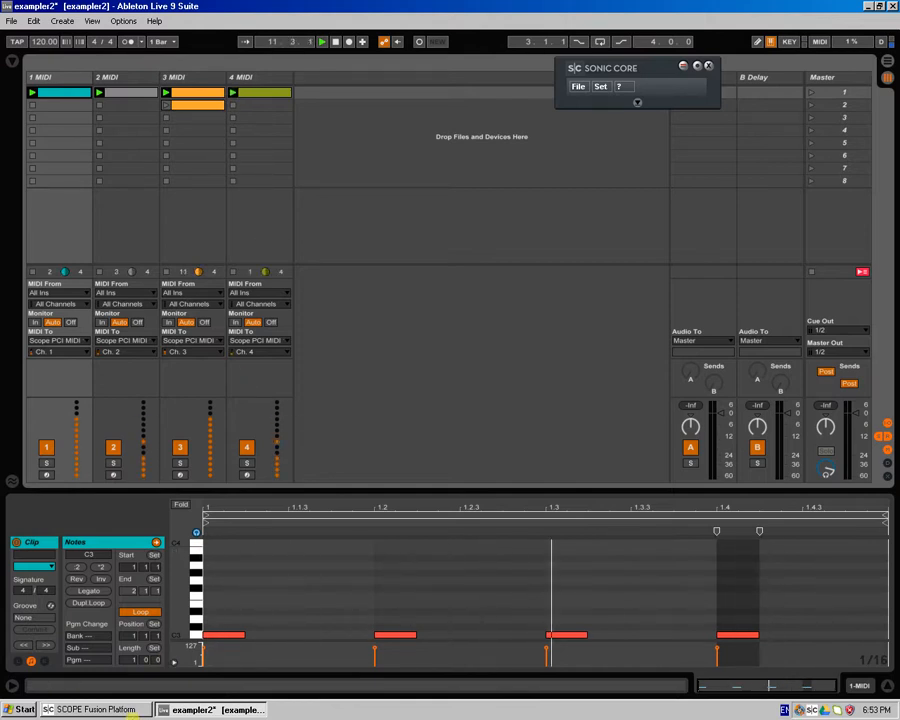
Open track 4's slot 1 clip, stop playback and examine its notes.
left_click(263, 94)
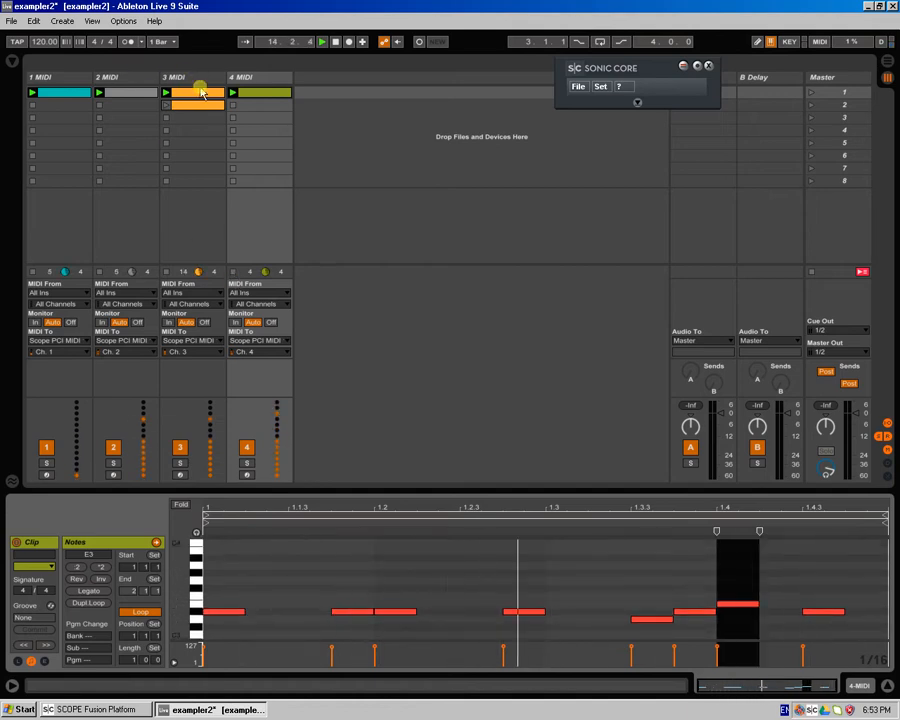
left_click(243, 96)
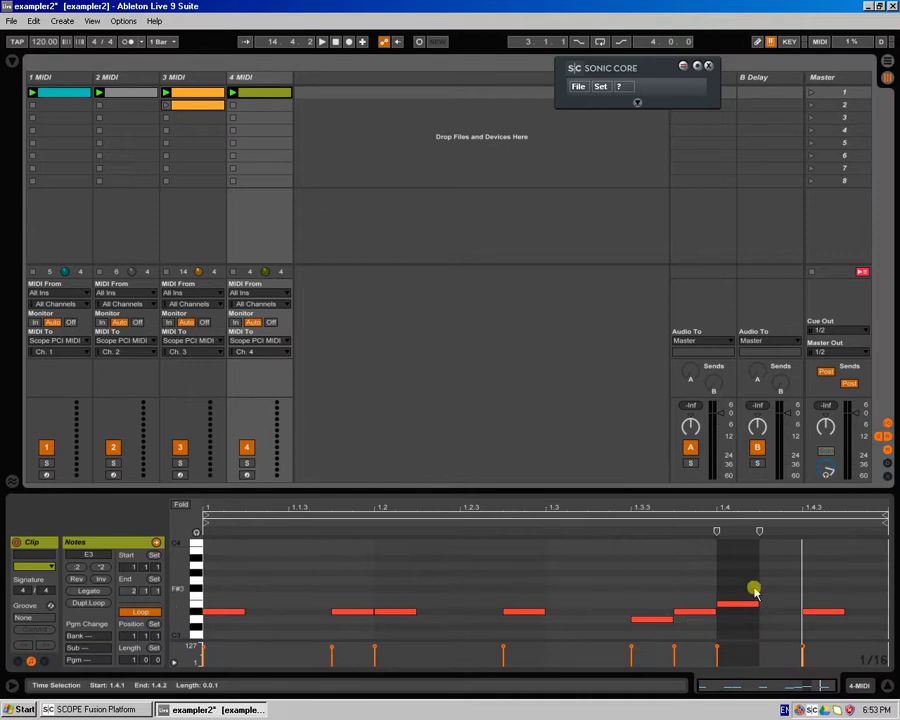
scroll(680, 605, "down", 3)
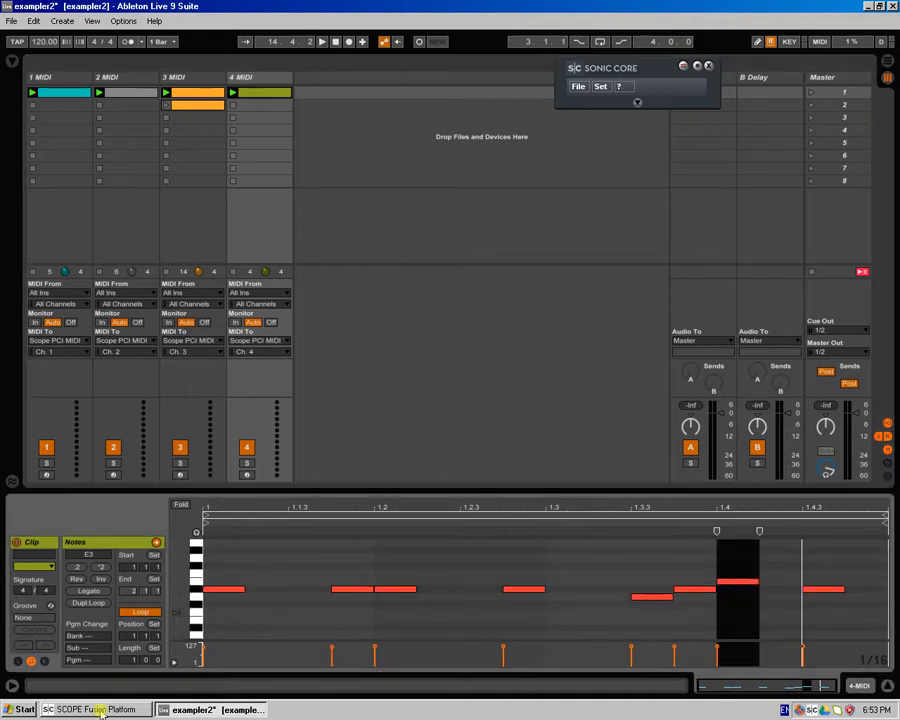
Switch to SCOPE Fusion Platform, open the second Hello Perc with the Snare Acomp C2 preset and move its panel toward the routing window's centre.
left_click(100, 710)
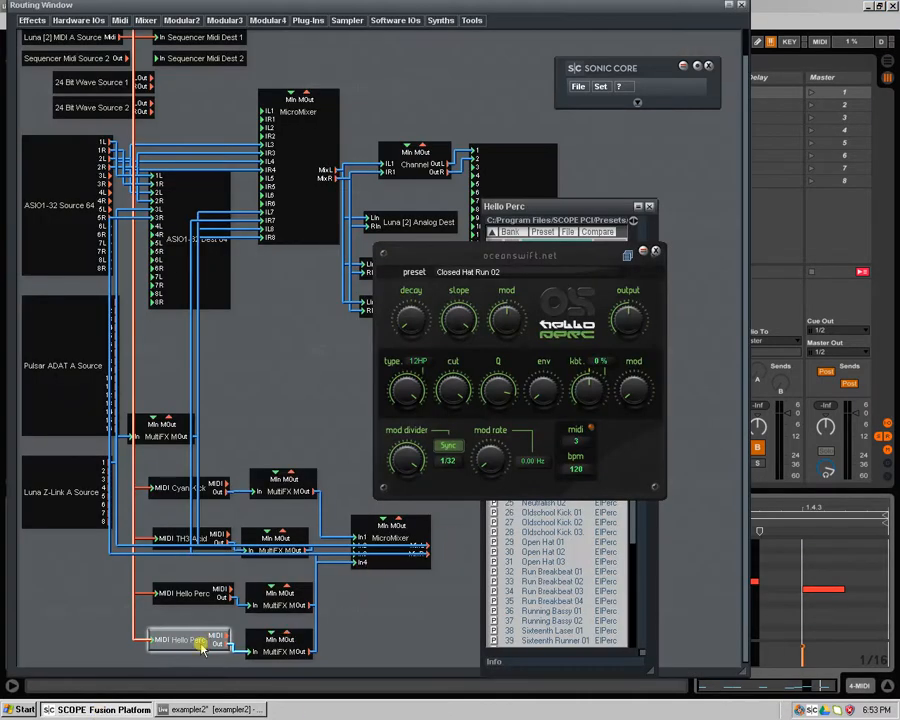
double_click(201, 645)
left_click(201, 646)
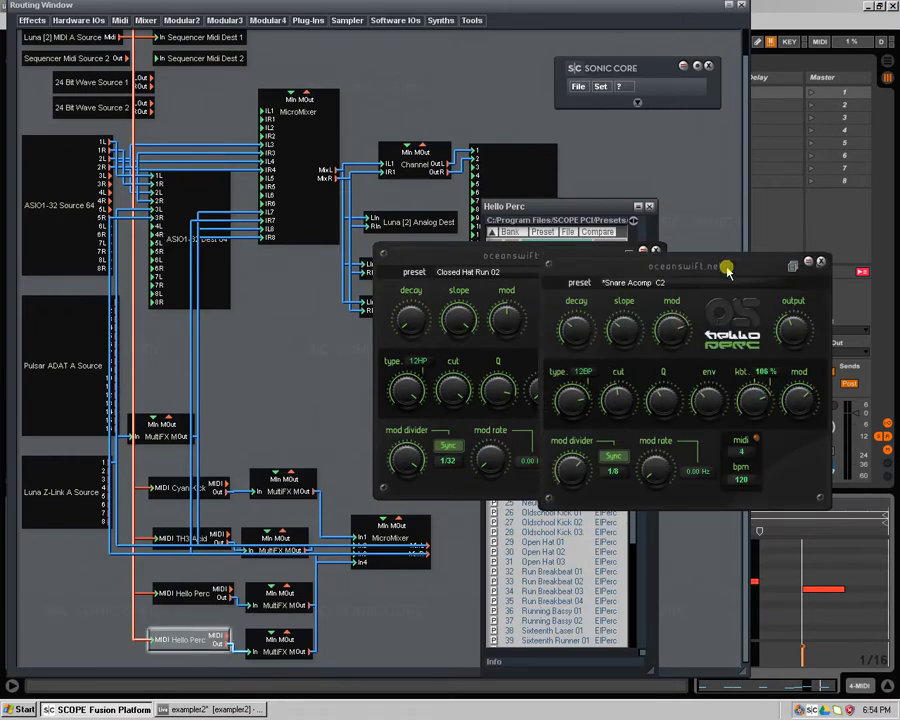
left_click_drag(728, 268, 581, 311)
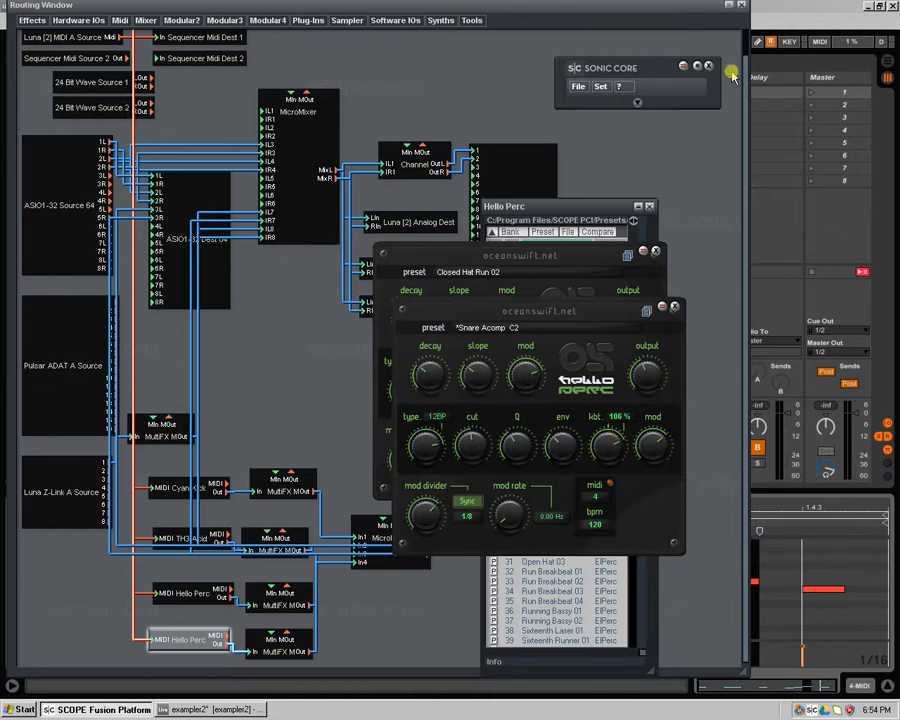
Switch to Ableton Live and copy track 3's slot 2 clip into slot 3 of track 4.
left_click(637, 102)
scroll(587, 599, "down", 3)
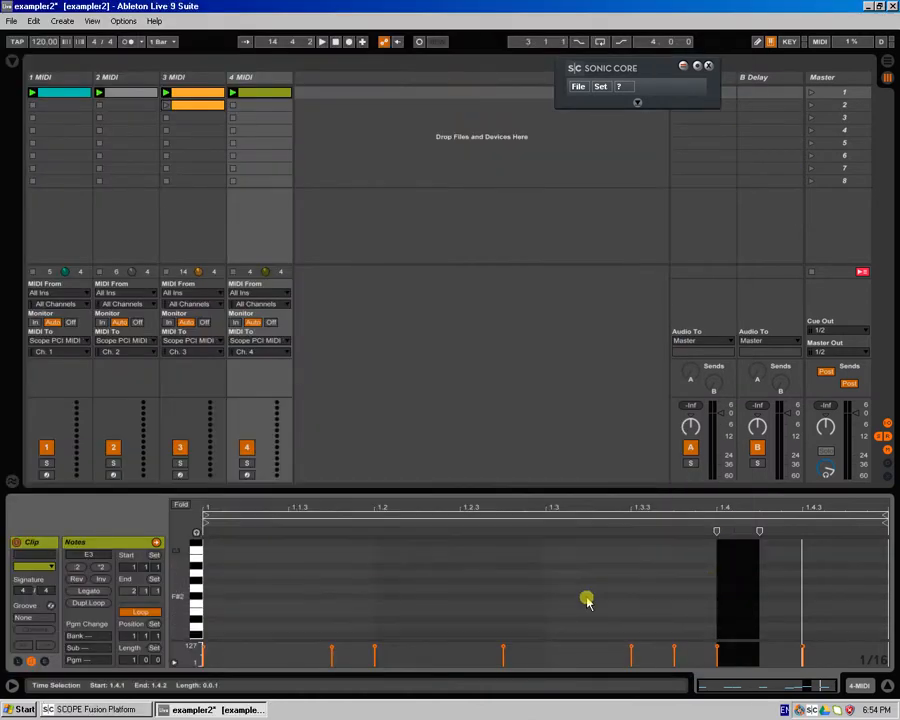
scroll(650, 602, "up", 4)
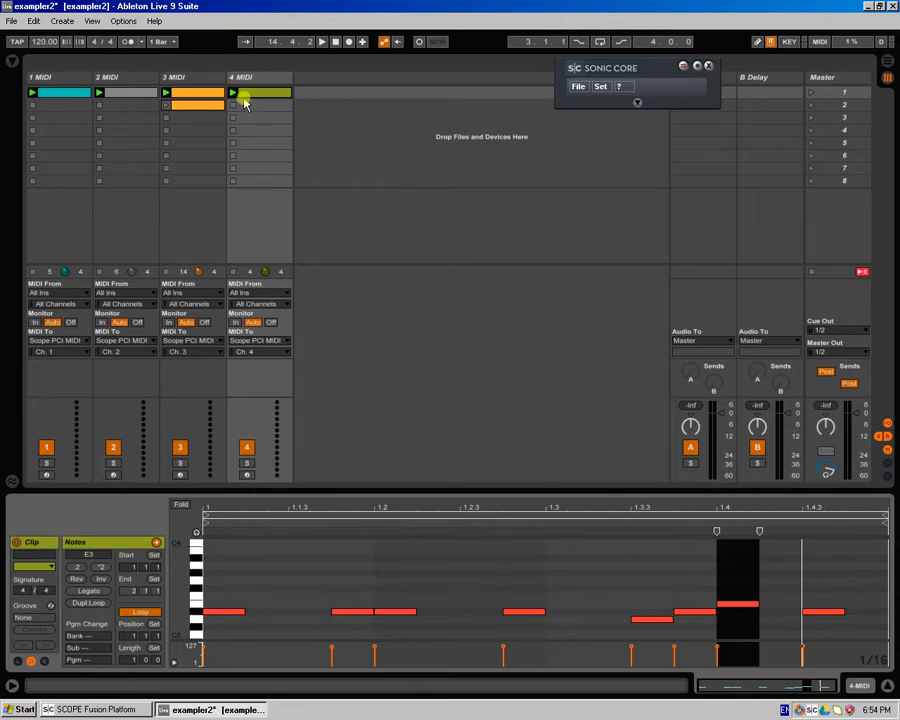
left_click(200, 95)
left_click(165, 129)
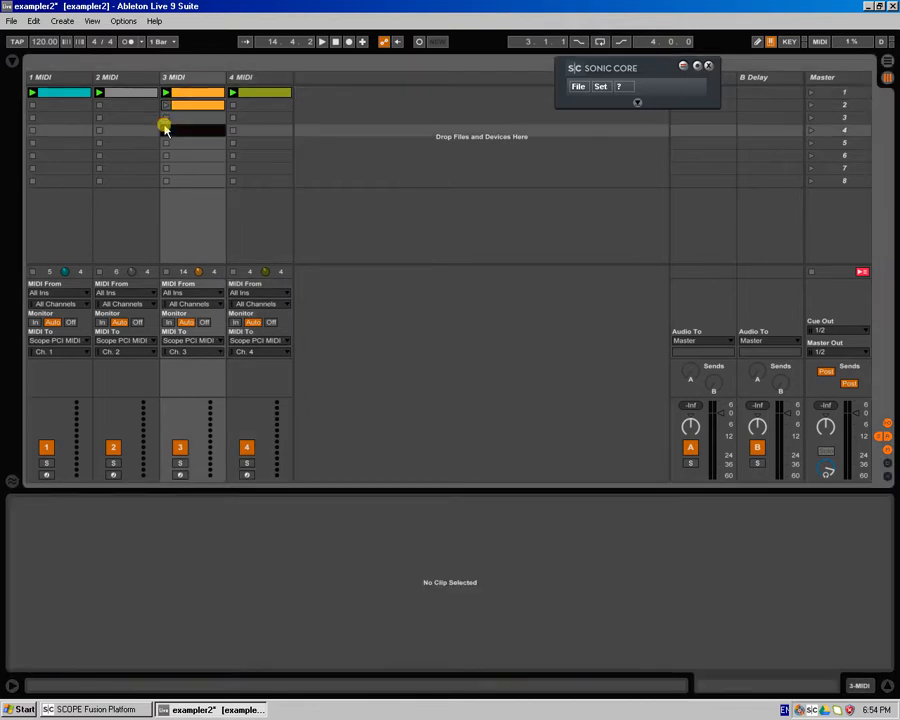
left_click_drag(193, 104, 258, 118)
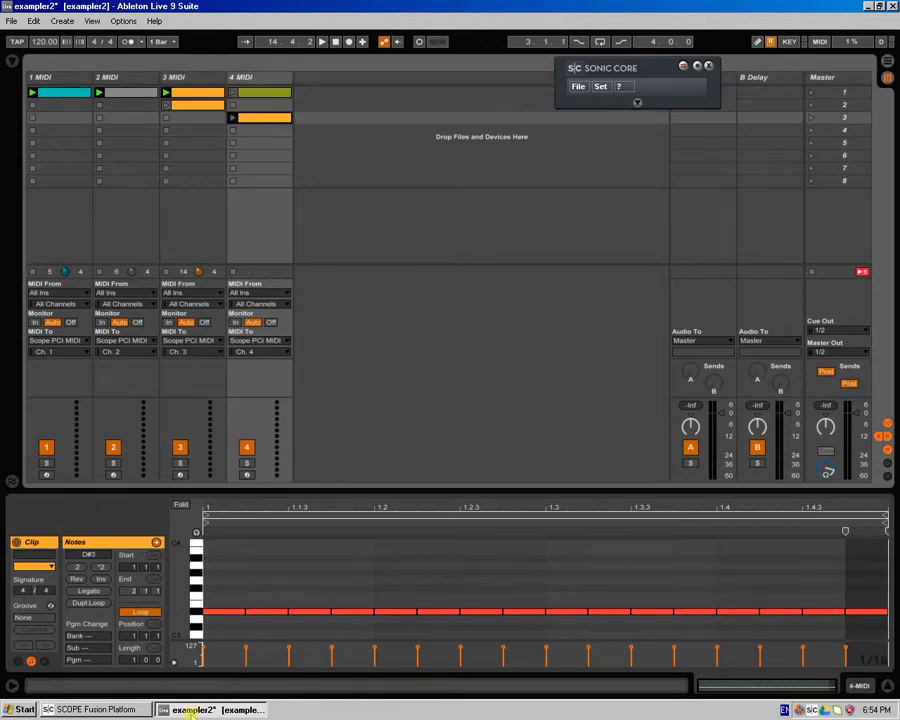
Lower the Snare Acomp panel's position in SCOPE, and in Ableton Live play track 4's slot 3 clip with track 3 stopped.
left_click(127, 710)
left_click_drag(643, 500, 600, 536)
left_click(191, 709)
left_click(233, 117)
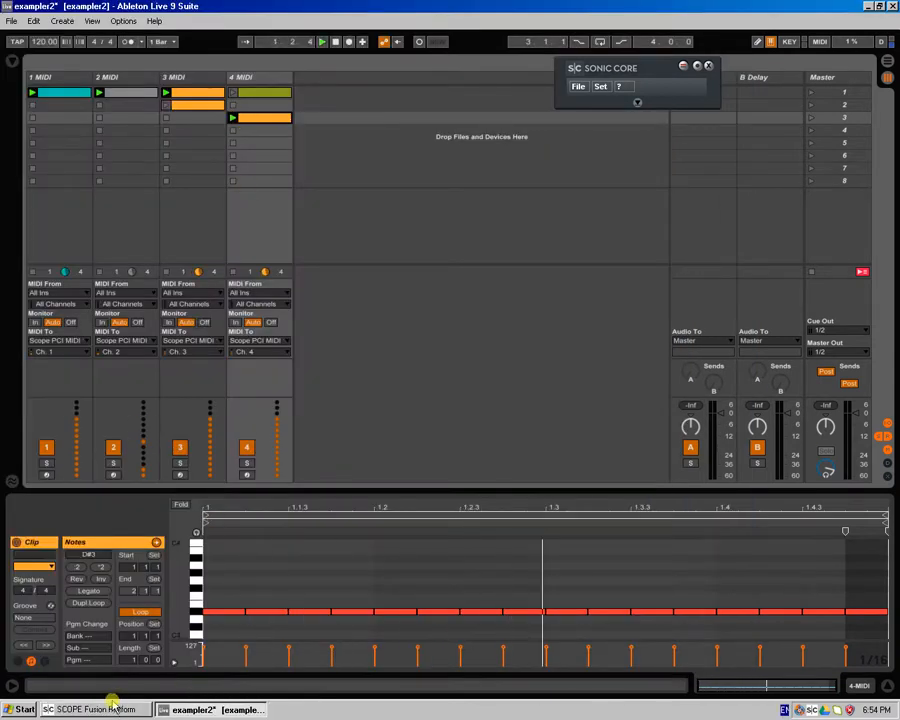
left_click(166, 119)
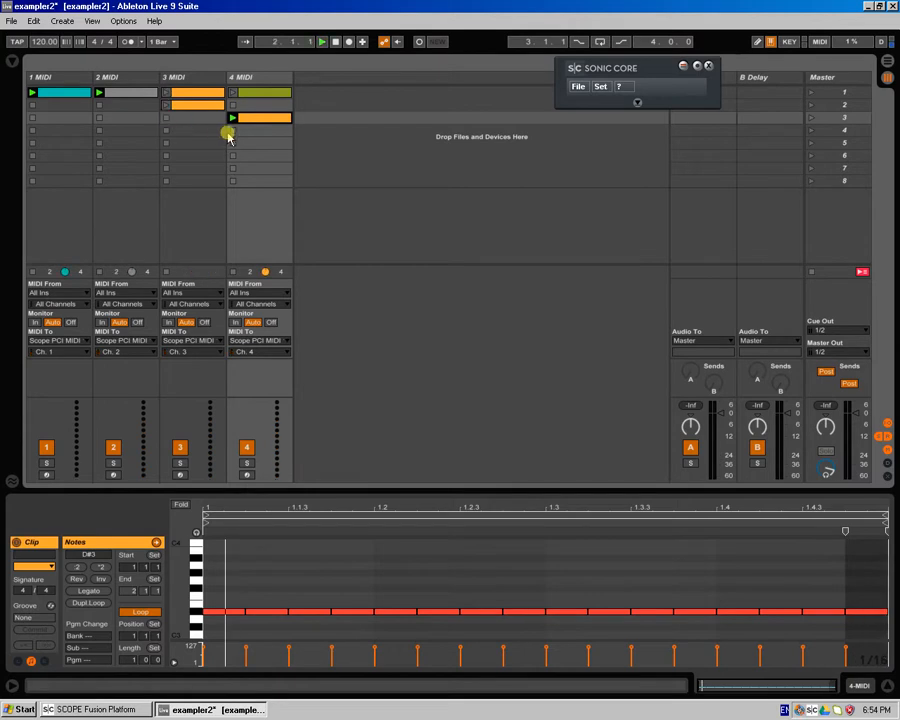
Return to SCOPE Fusion Platform and close the Closed Hat Run 02 synth panel and the Hello Perc preset list.
left_click(95, 709)
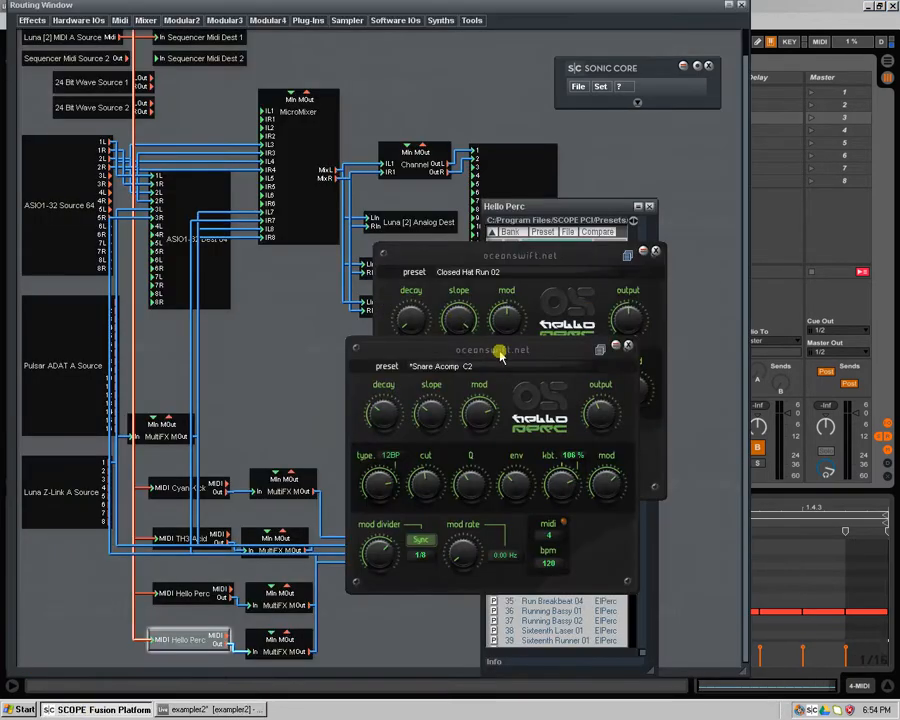
left_click(655, 252)
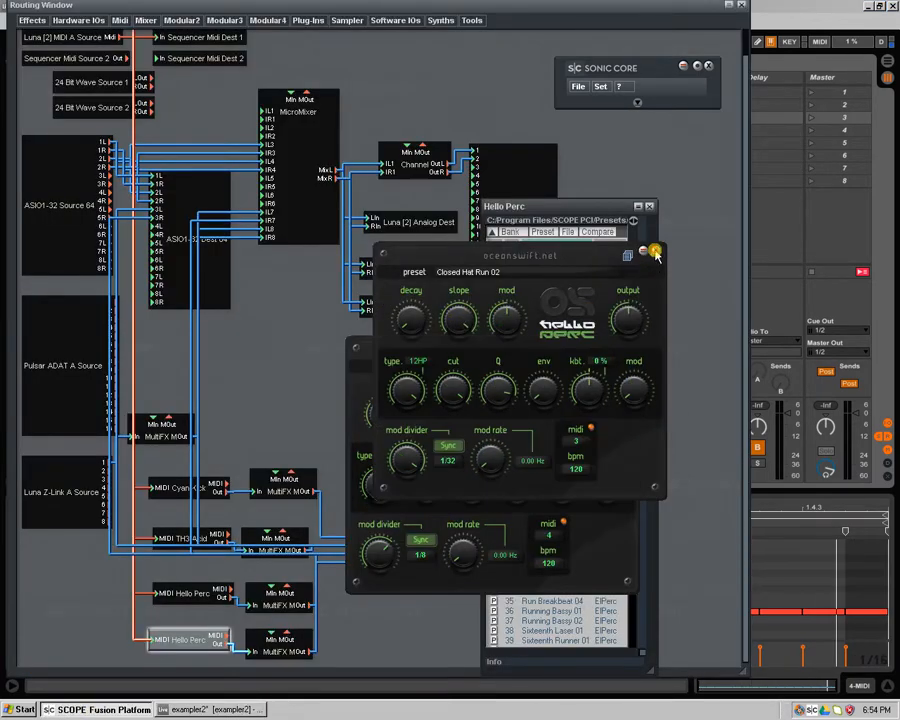
left_click(649, 207)
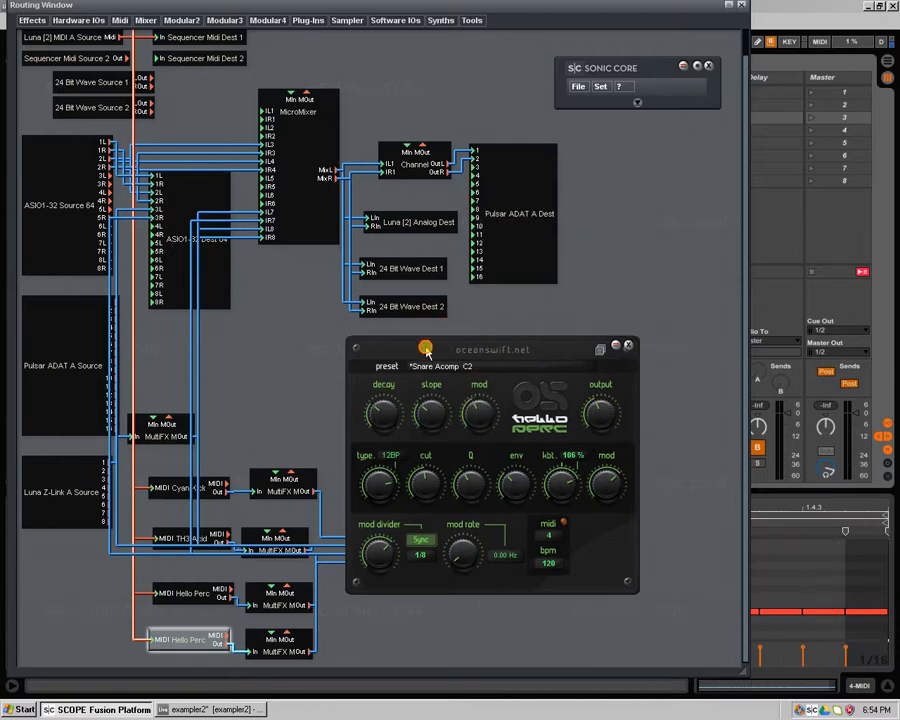
Raise the decay and lower the envelope mod on the Snare Acomp Hello Perc.
left_click(386, 381)
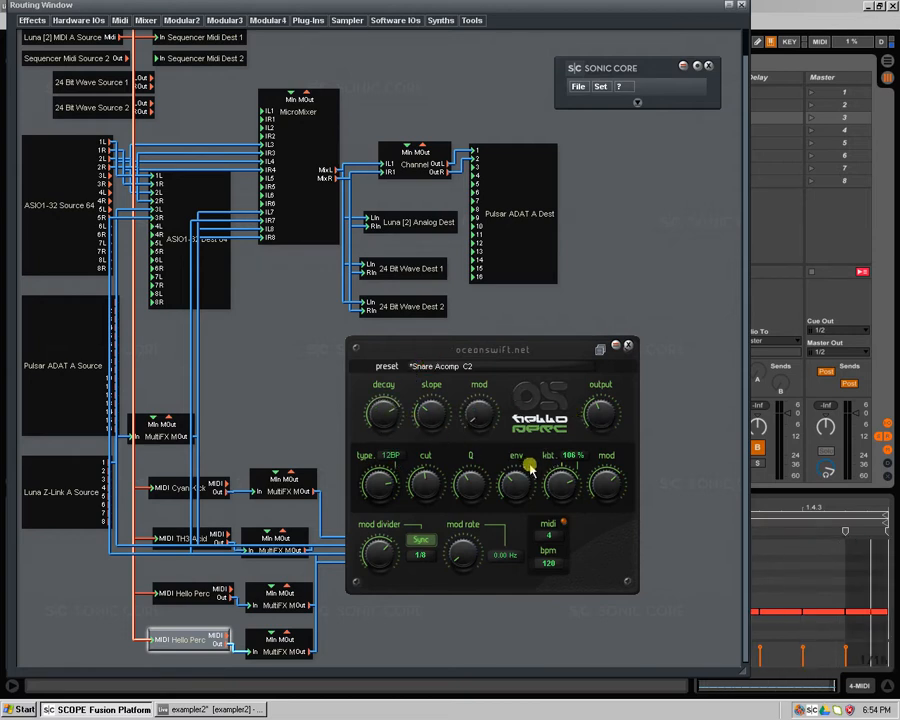
left_click_drag(608, 481, 610, 488)
Switch to Ableton Live and stop the clips on tracks 1 and 2.
left_click(788, 5)
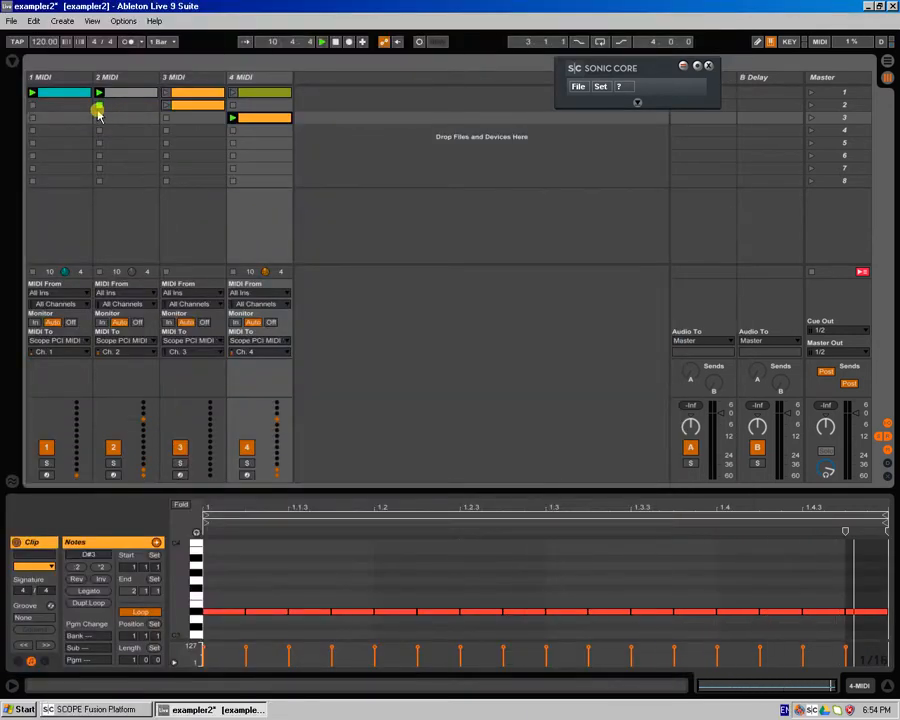
left_click(34, 106)
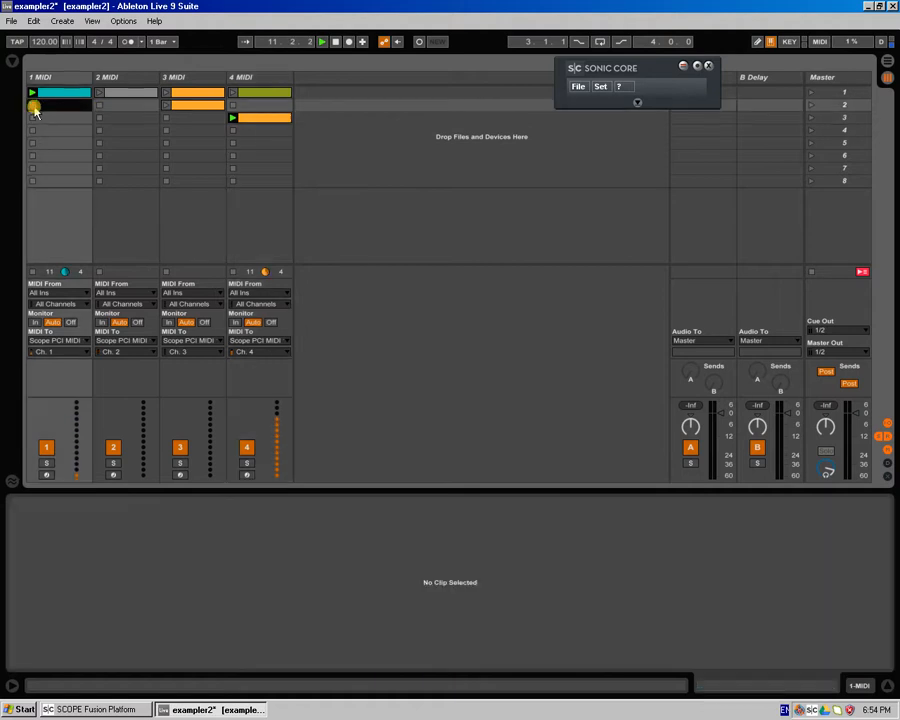
left_click(128, 712)
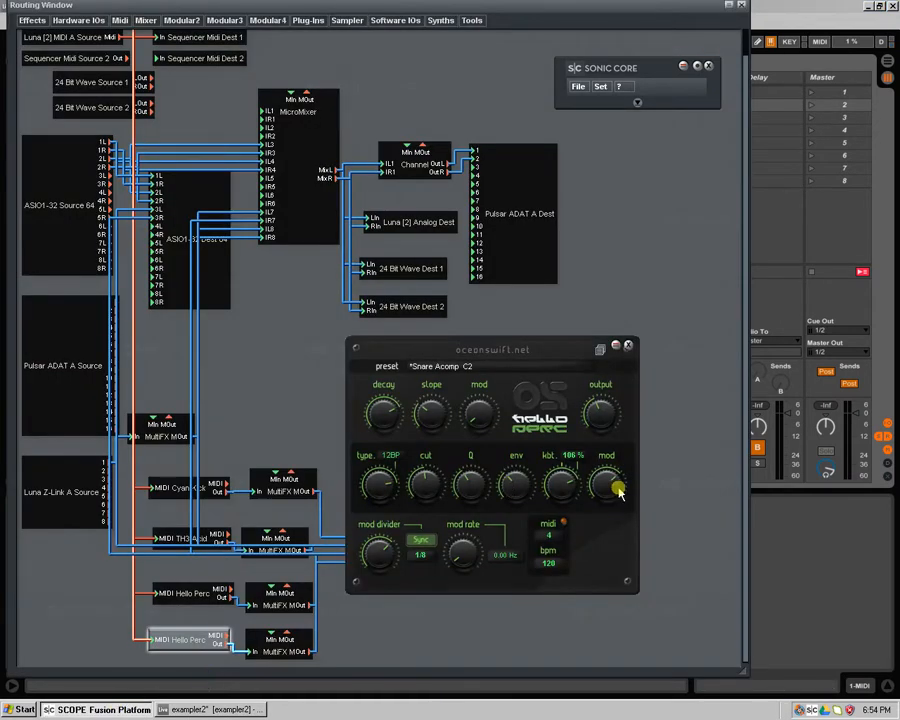
left_click(798, 6)
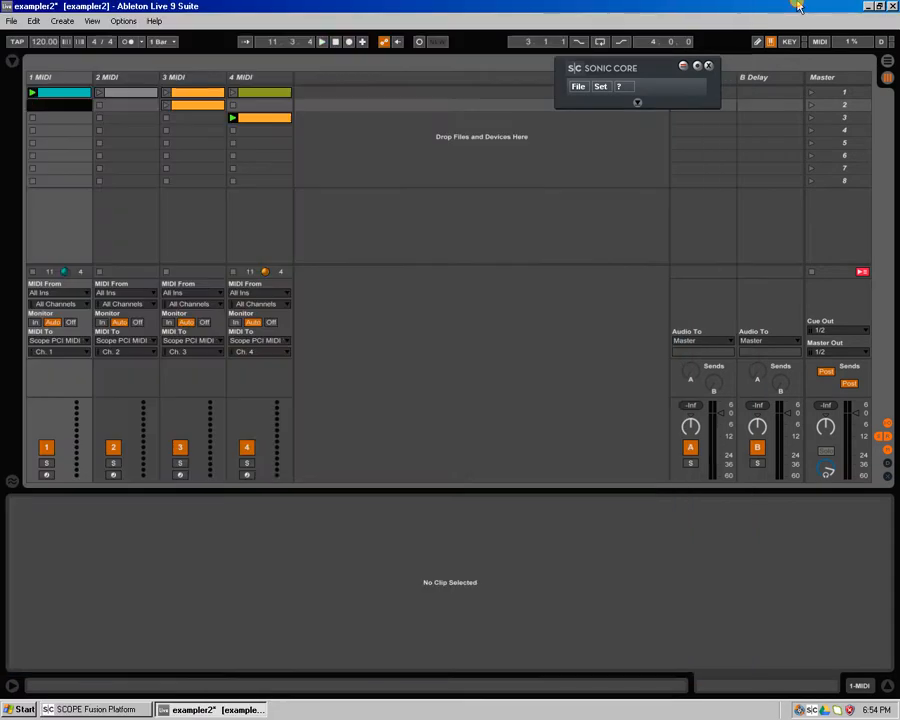
In SCOPE Fusion Platform, set the Snare Acomp synth's filter kbt to 200 % and turn its filter mod down to minimum.
left_click(145, 711)
left_click_drag(563, 487, 621, 563)
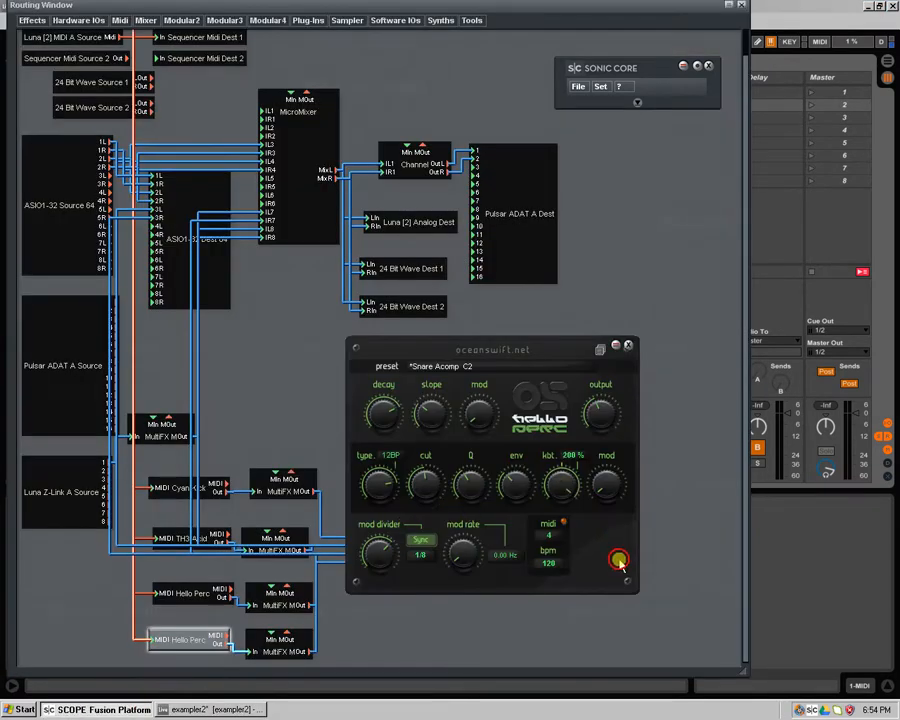
left_click_drag(607, 460, 613, 566)
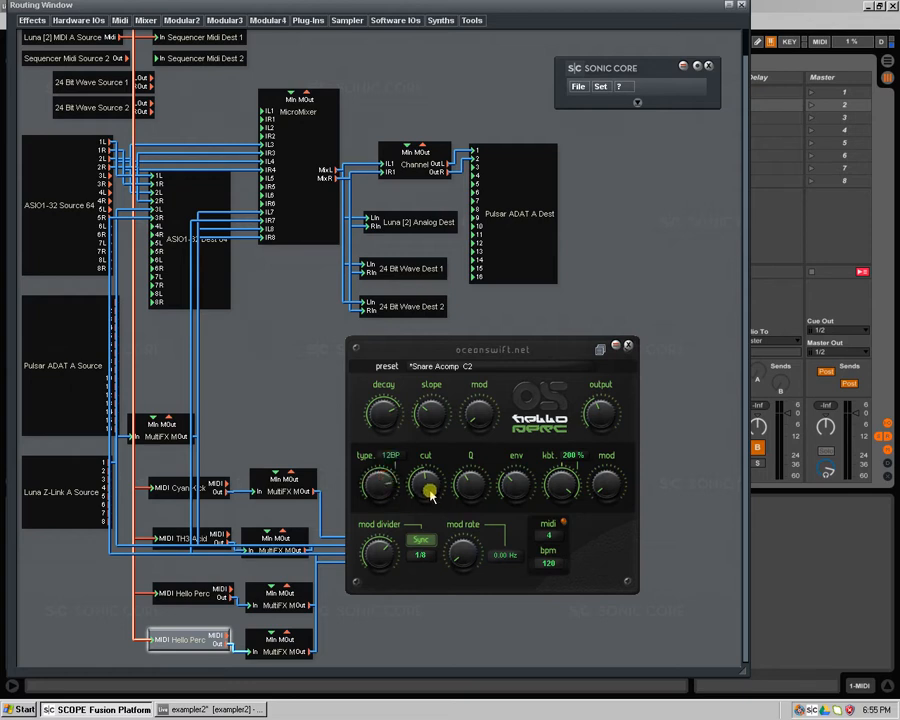
Switch to Ableton Live and create an empty MIDI clip in slot 4 of track 4.
left_click(820, 6)
left_click(270, 129)
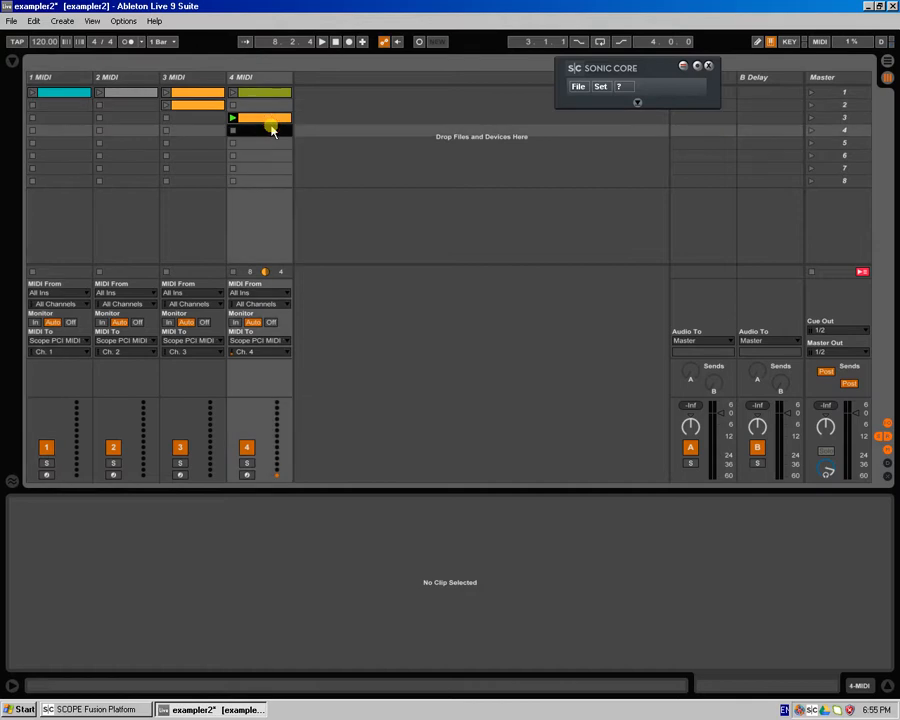
double_click(284, 129)
Select all notes in track 4's slot 3 clip and transpose them up to D#7.
left_click(282, 119)
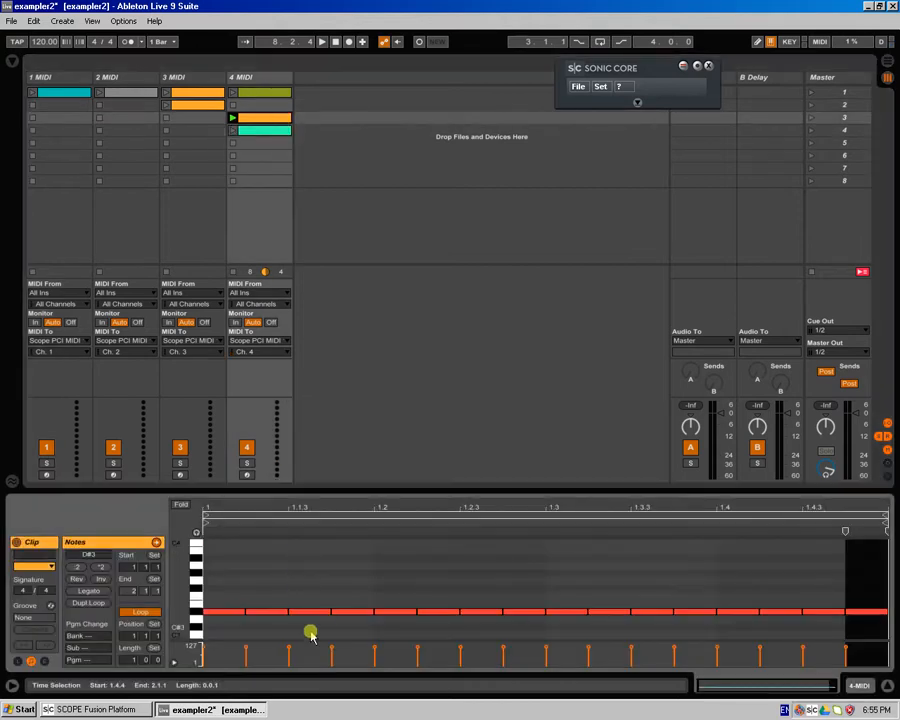
left_click(238, 588)
key("ctrl+a")
mouse_move(228, 612)
left_mouse_down()
mouse_move(231, 543)
mouse_move(237, 553)
left_mouse_up()
Switch to SCOPE Fusion Platform and adjust the filter kbt on the Snare Acomp Hello Perc.
left_click(115, 709)
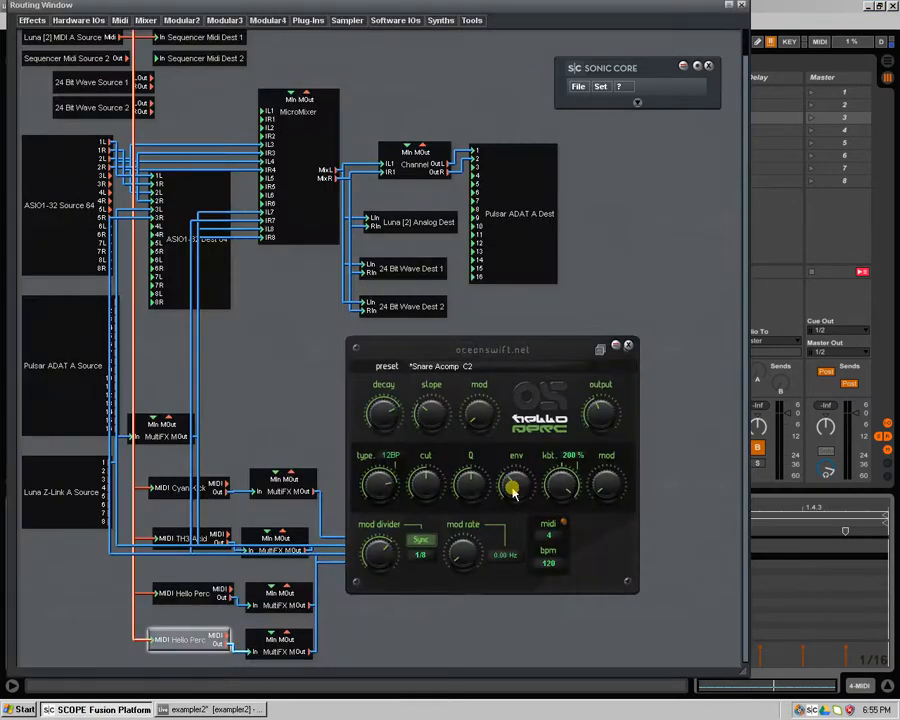
mouse_move(561, 486)
left_mouse_down()
mouse_move(565, 503)
mouse_move(556, 469)
left_mouse_up()
Return to Ableton Live and transpose all notes of track 4's slot 3 clip up to G8.
left_click(822, 7)
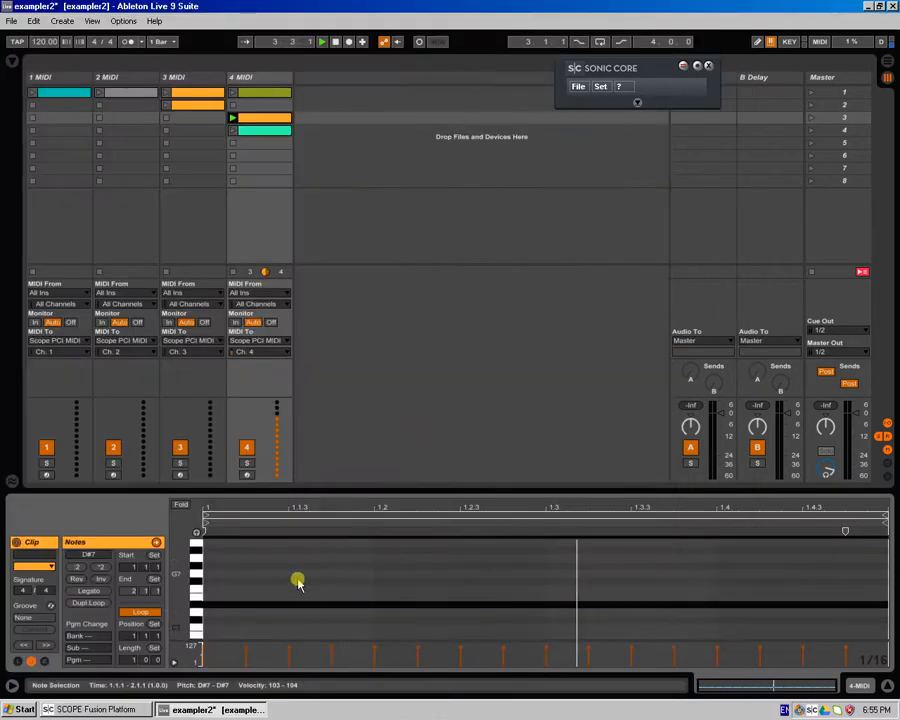
left_click_drag(223, 607, 222, 543)
left_click(469, 565)
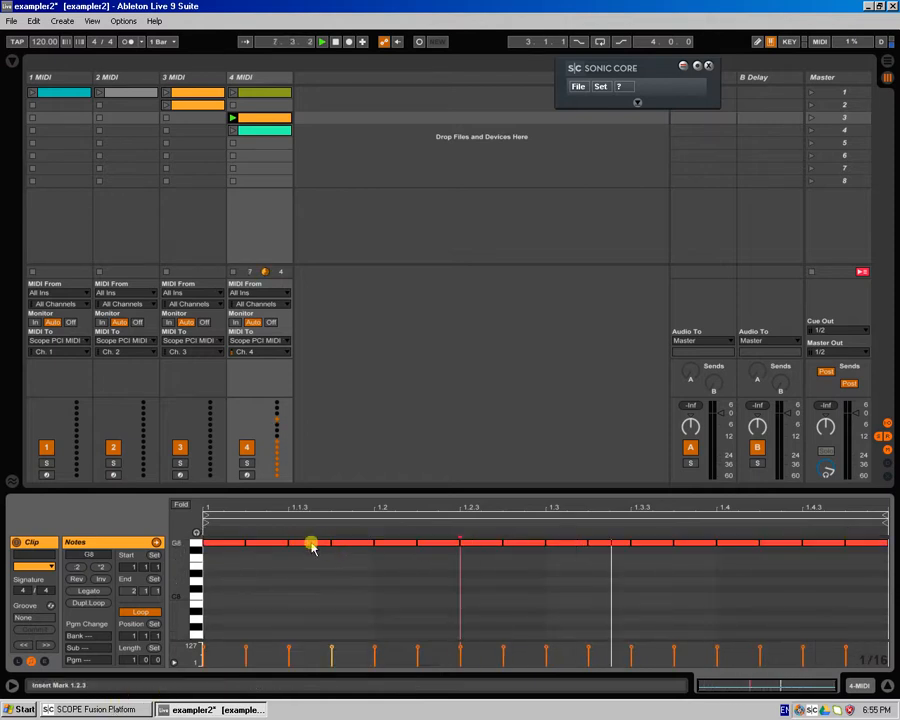
Lower only the note at beat 1.2 to C6, keeping track 4's slot 3 clip open for editing.
left_click_drag(384, 547, 402, 616)
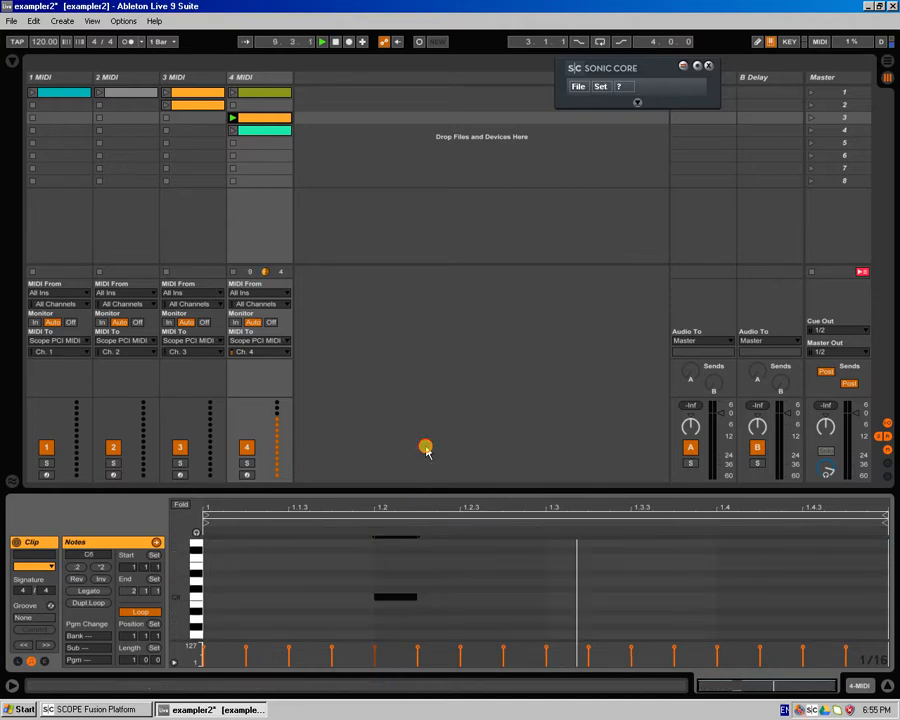
left_click(264, 132)
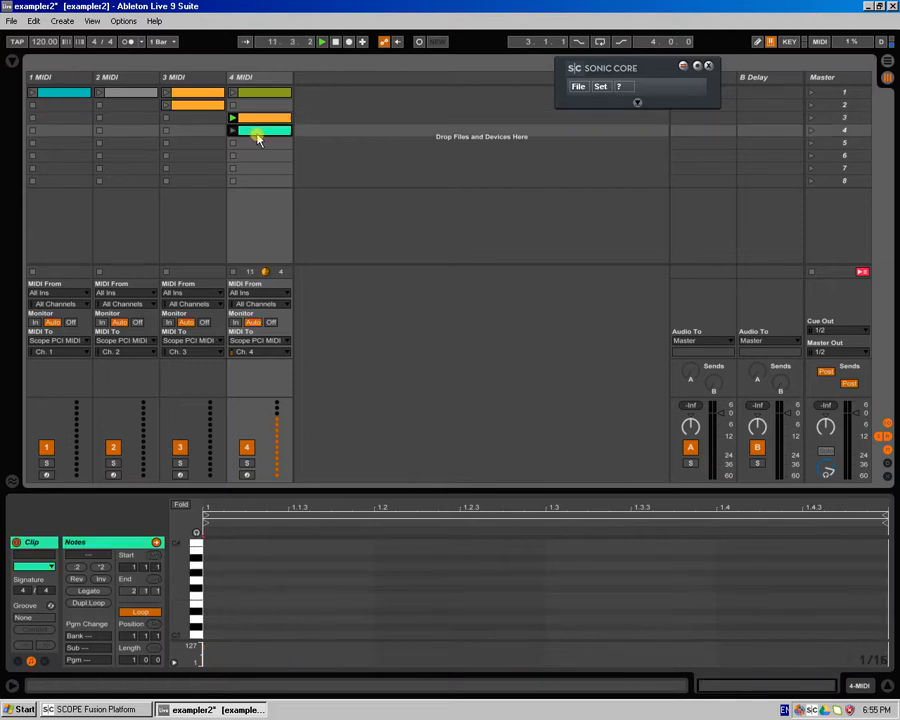
left_click(258, 119)
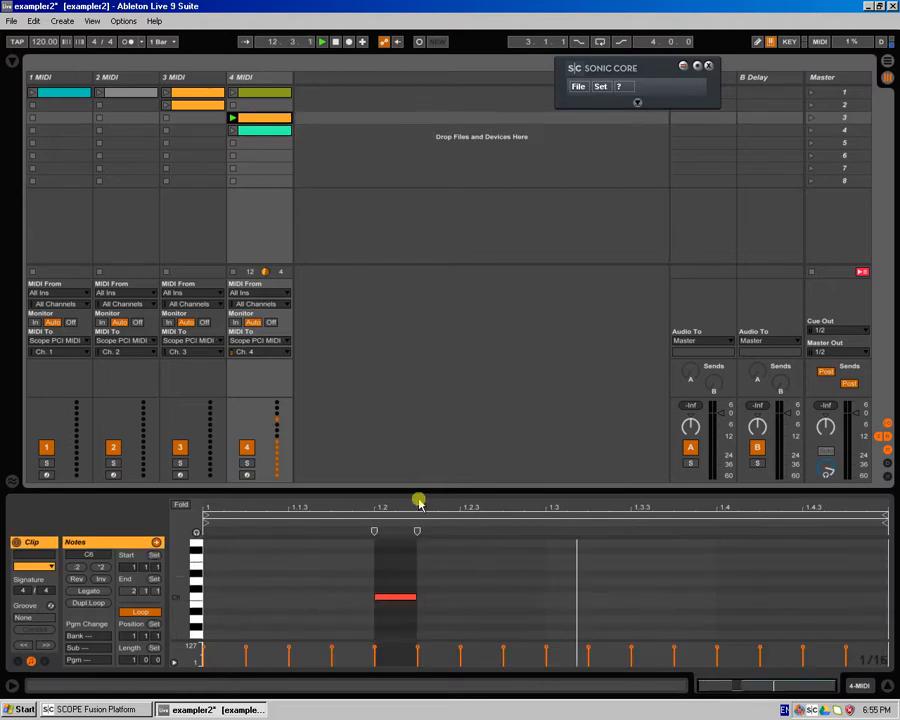
Enlarge the note editor and lower the notes at 1.4 to C6 and at 1.3 and 1.1.3 to A#6.
left_click_drag(430, 488, 503, 433)
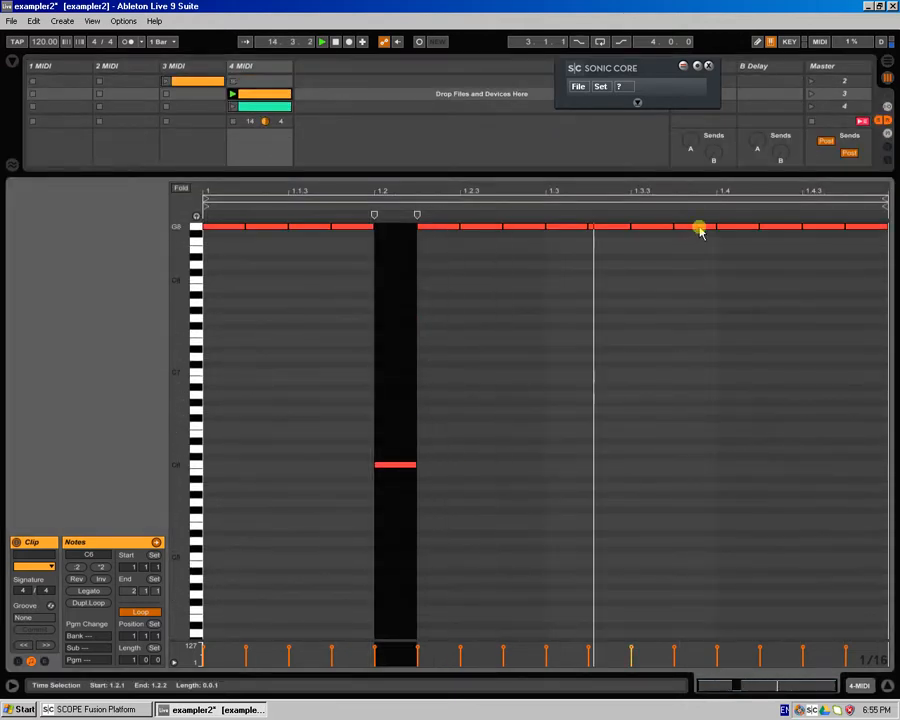
left_click_drag(728, 228, 727, 464)
left_click_drag(566, 228, 568, 389)
left_click_drag(298, 228, 306, 390)
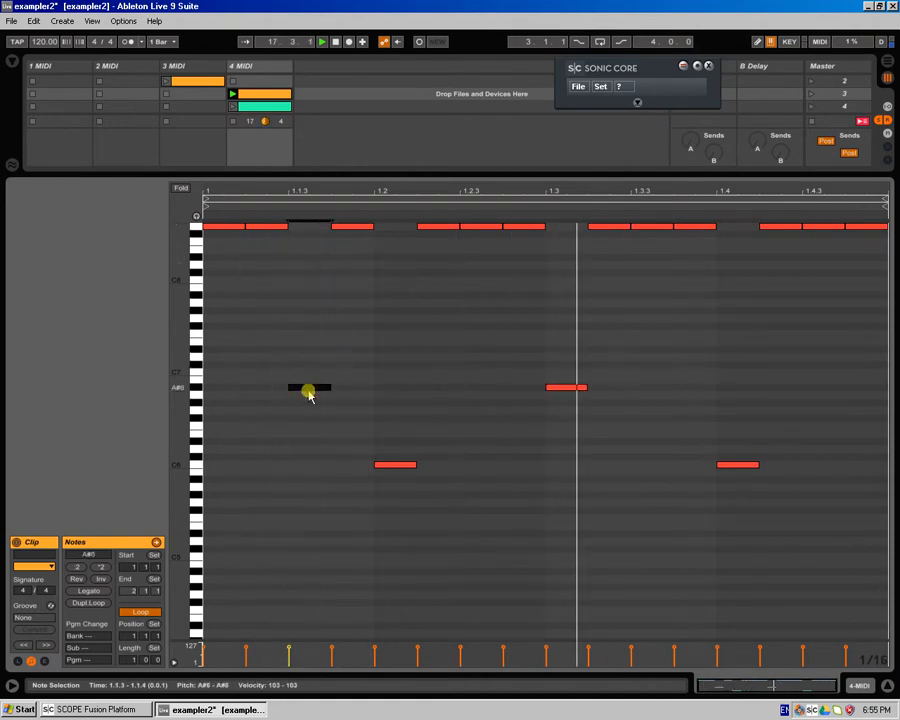
Switch to SCOPE Fusion Platform and set the Hello Perc's kbt to -100 % and its filter type to 24BP.
left_click(113, 710)
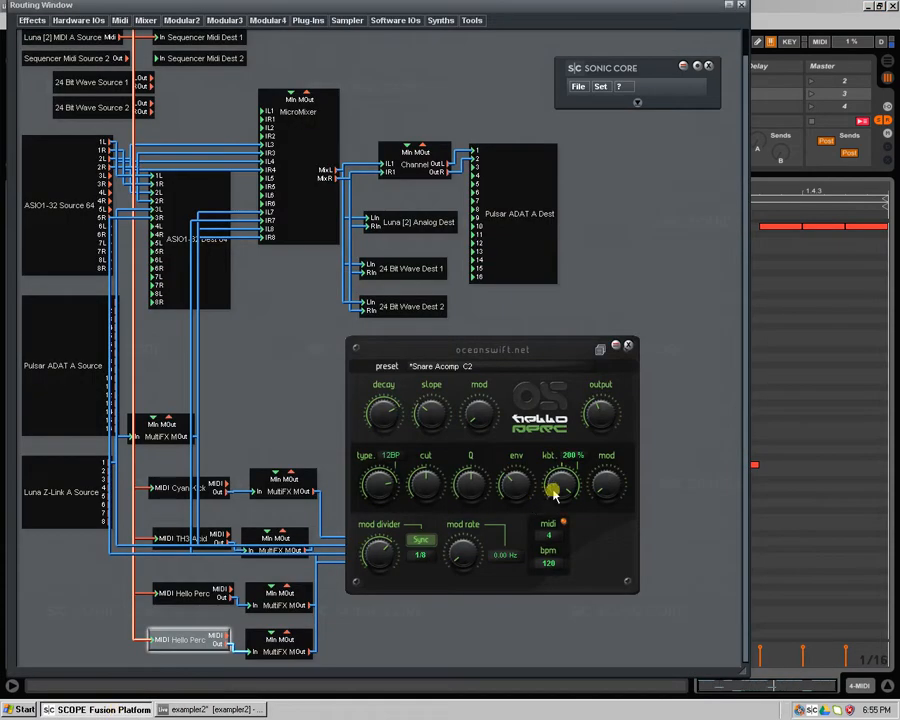
left_click_drag(556, 492, 528, 502)
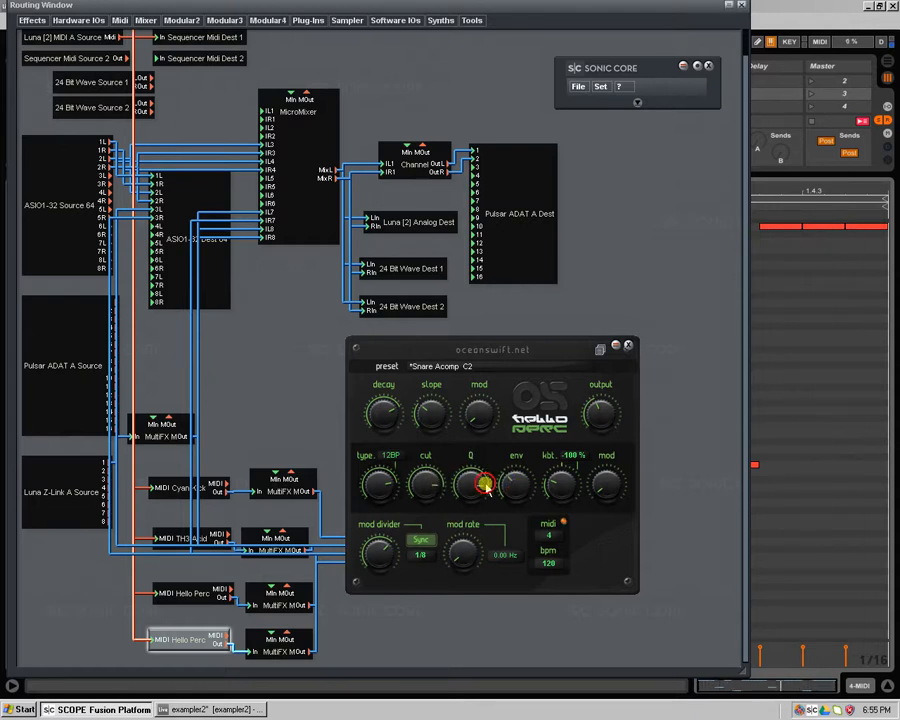
left_click_drag(370, 499, 369, 491)
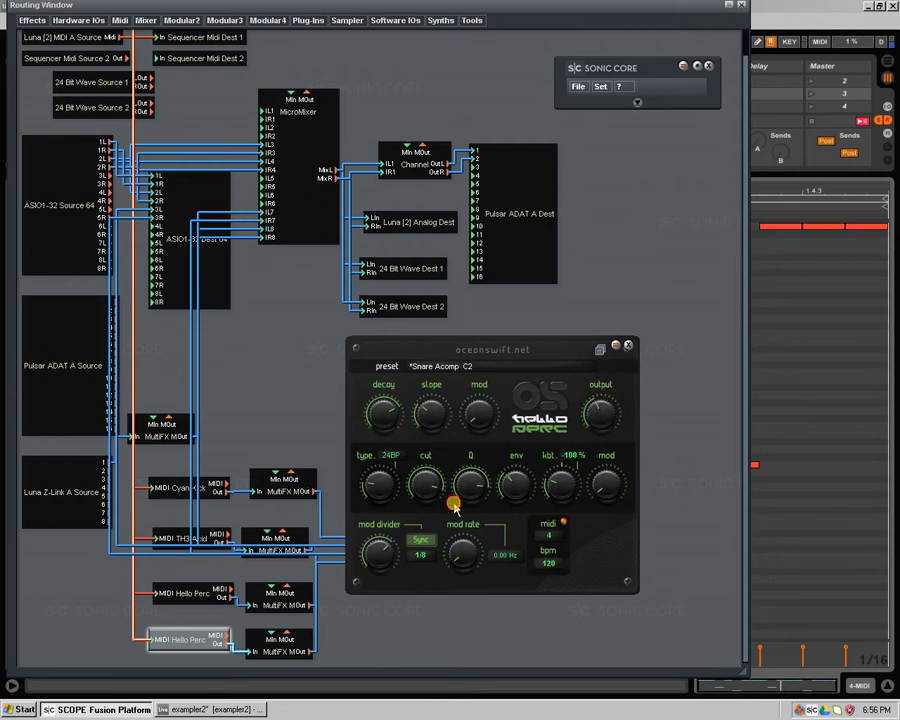
Return to Ableton Live and lower the notes at 1.3.4 to G#7, 1.1.1 to F#7 and 1.4.3 to C#8.
left_click(784, 6)
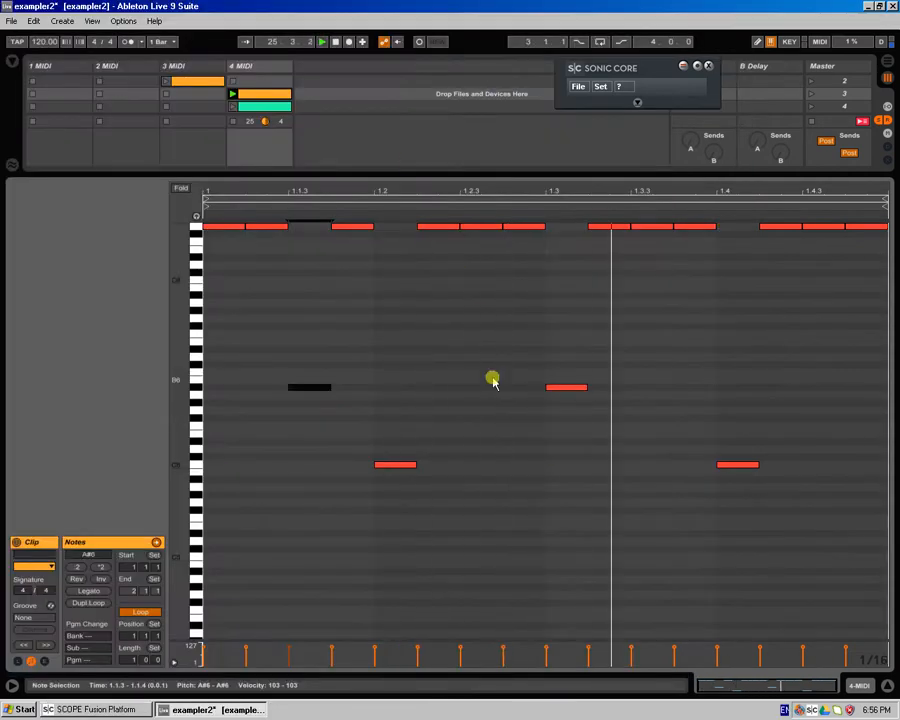
left_click_drag(700, 230, 701, 311)
left_click_drag(241, 230, 234, 325)
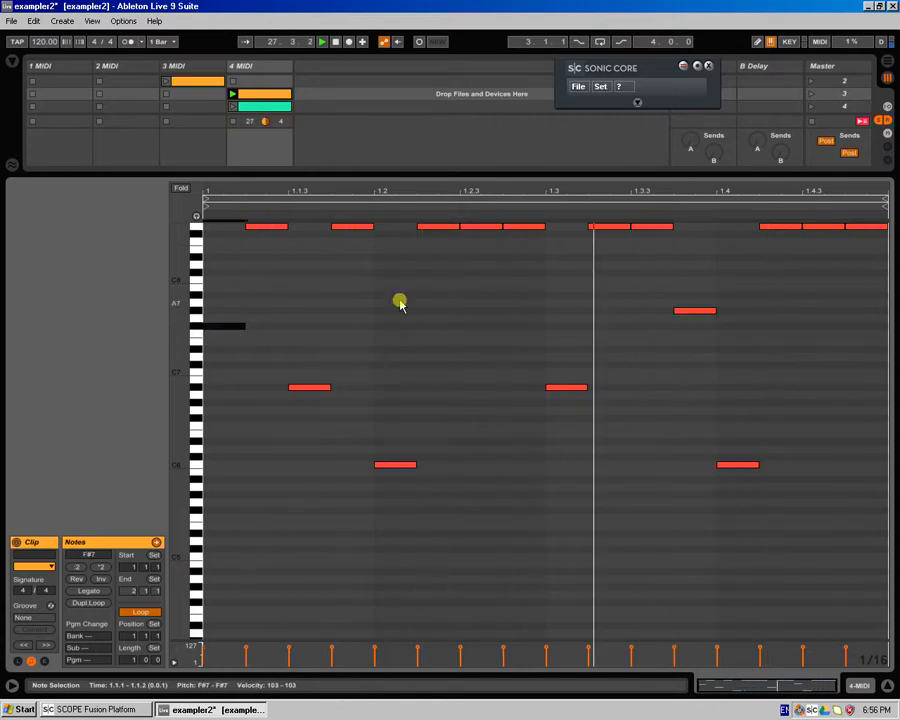
left_click_drag(820, 243, 826, 269)
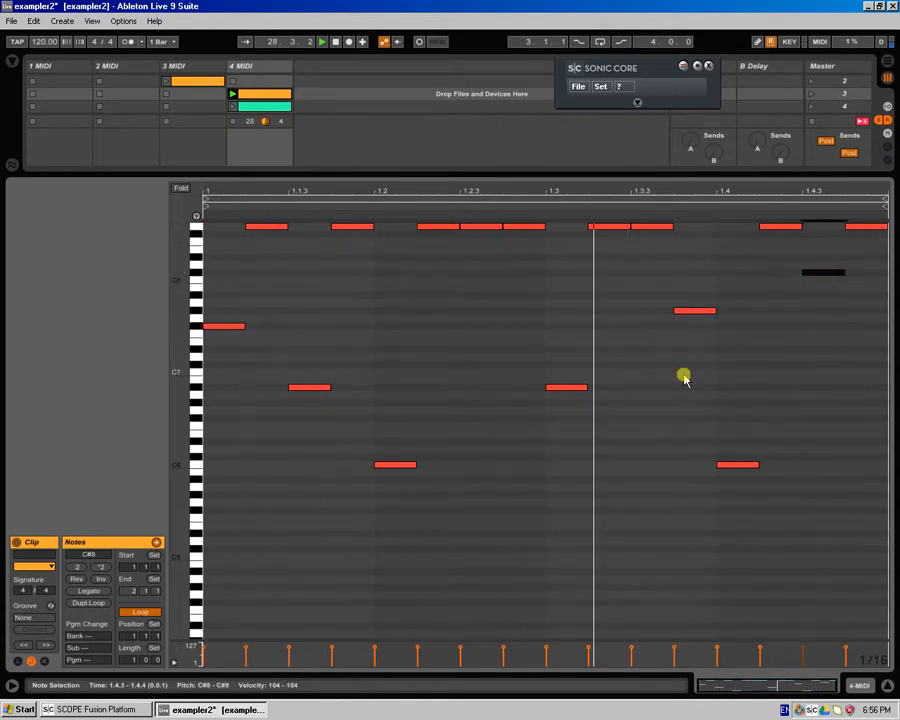
Switch to SCOPE Fusion Platform, try the 24HP and 12LP filter types, and return to 24BP with the cutoff fully raised.
left_click(117, 710)
left_click_drag(398, 491, 316, 430)
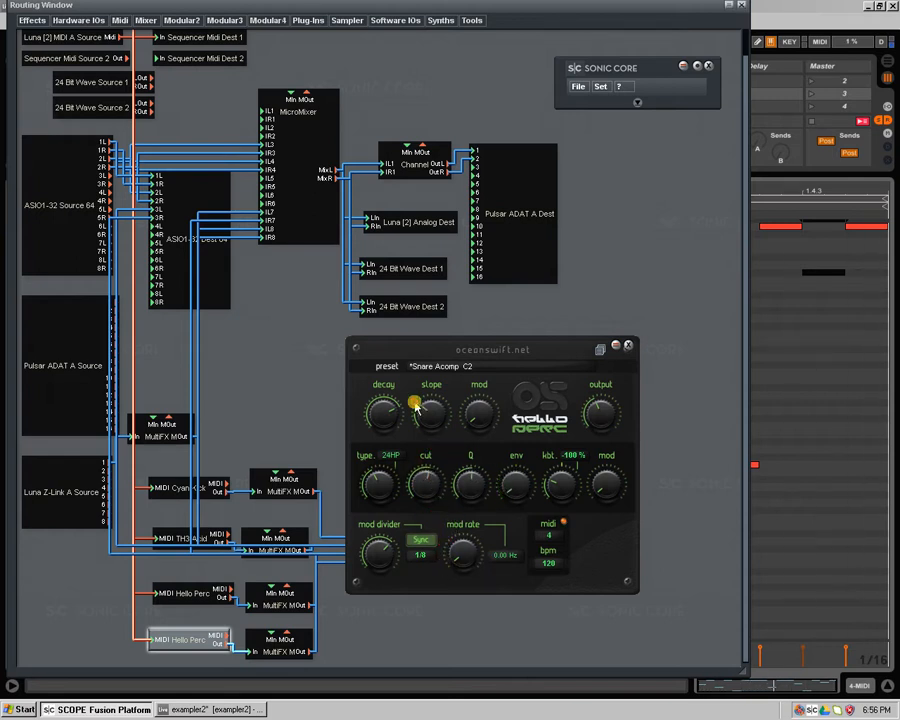
left_click(366, 460)
left_click(382, 388)
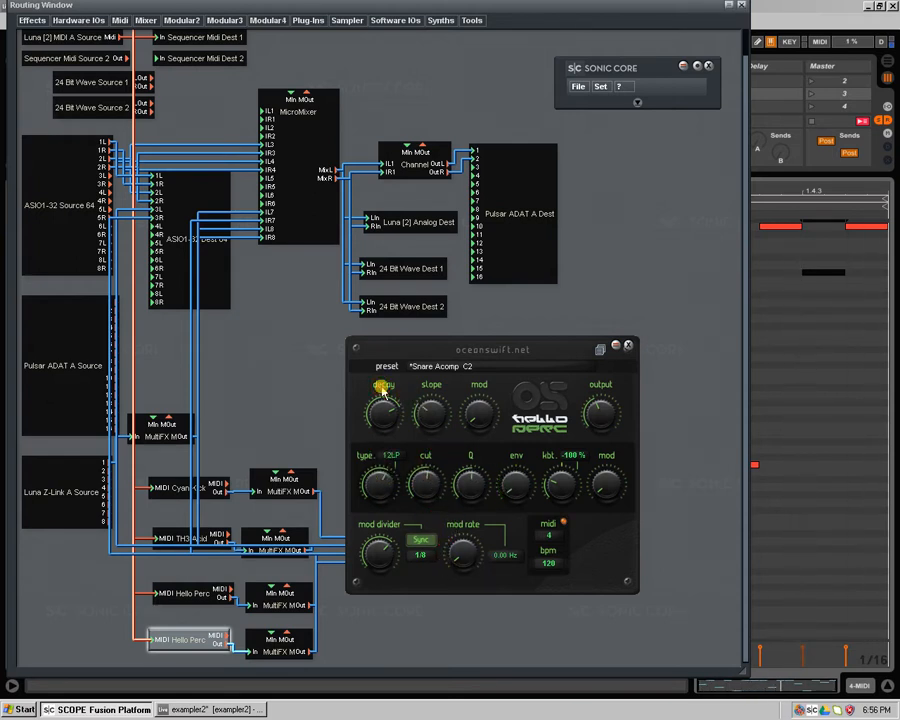
left_click_drag(437, 479, 430, 489)
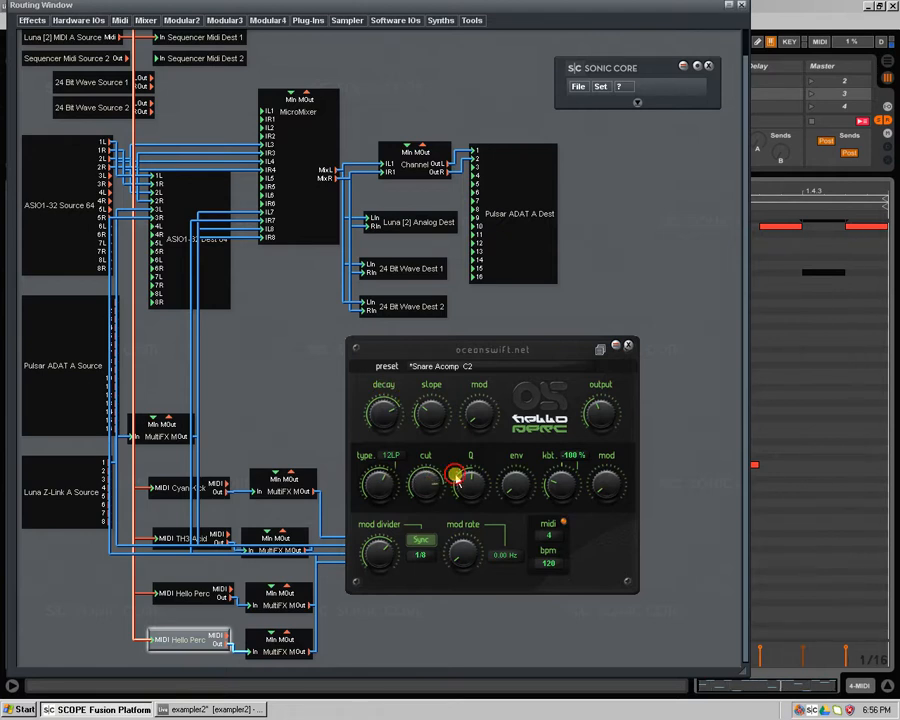
left_click(382, 485)
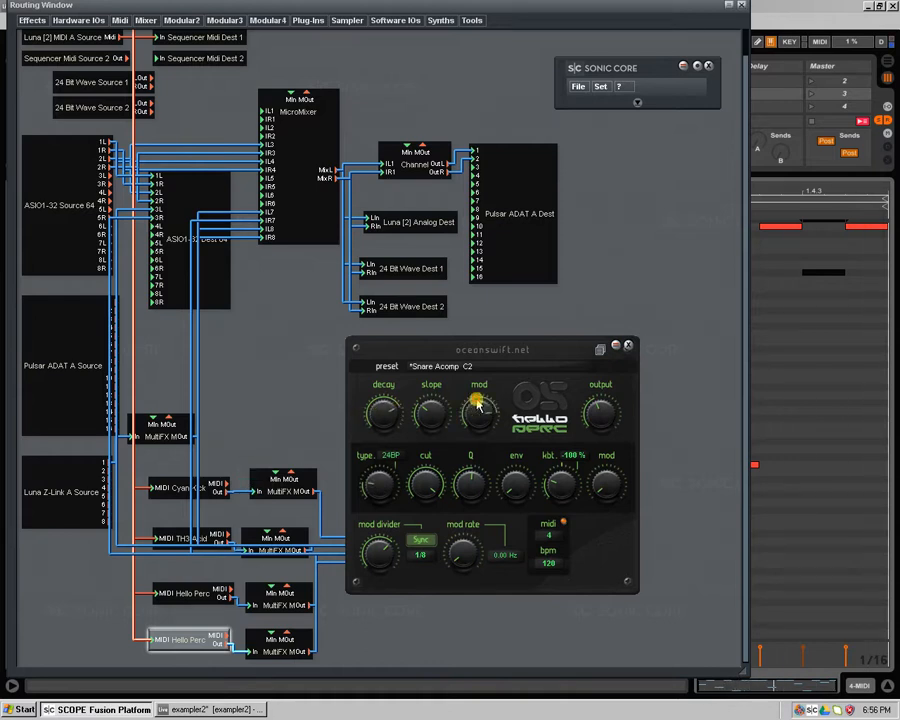
Raise the Hello Perc's oscillator mod and filter mod amounts and its output level.
left_click(472, 295)
left_click_drag(607, 491, 540, 447)
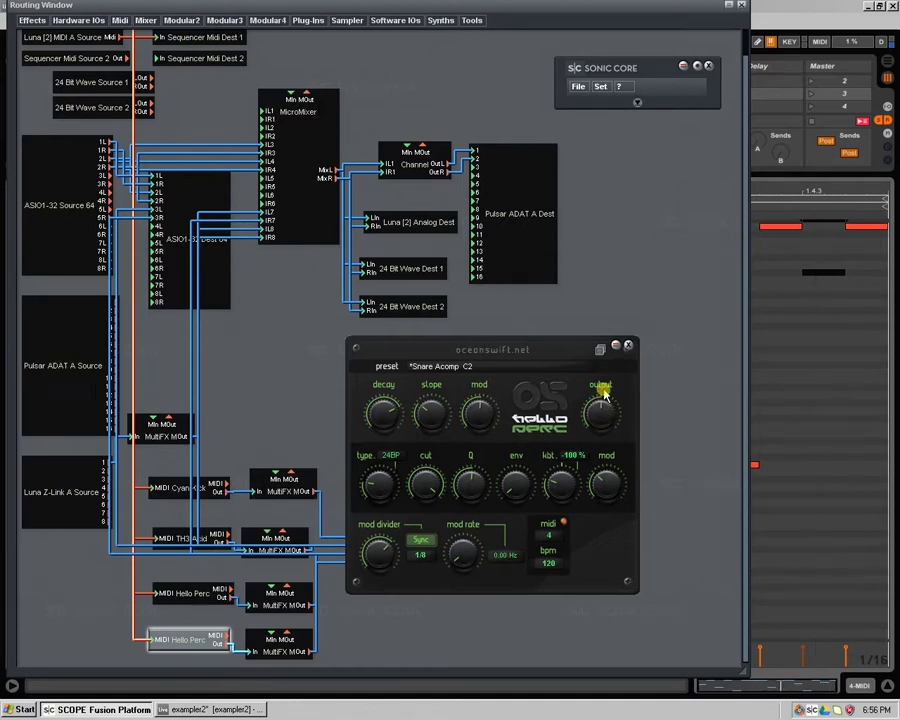
Return to Ableton Live, shrink the note editor, and launch the slot 1 clips on tracks 2 and 1.
left_click(801, 7)
scroll(126, 132, "up", 1)
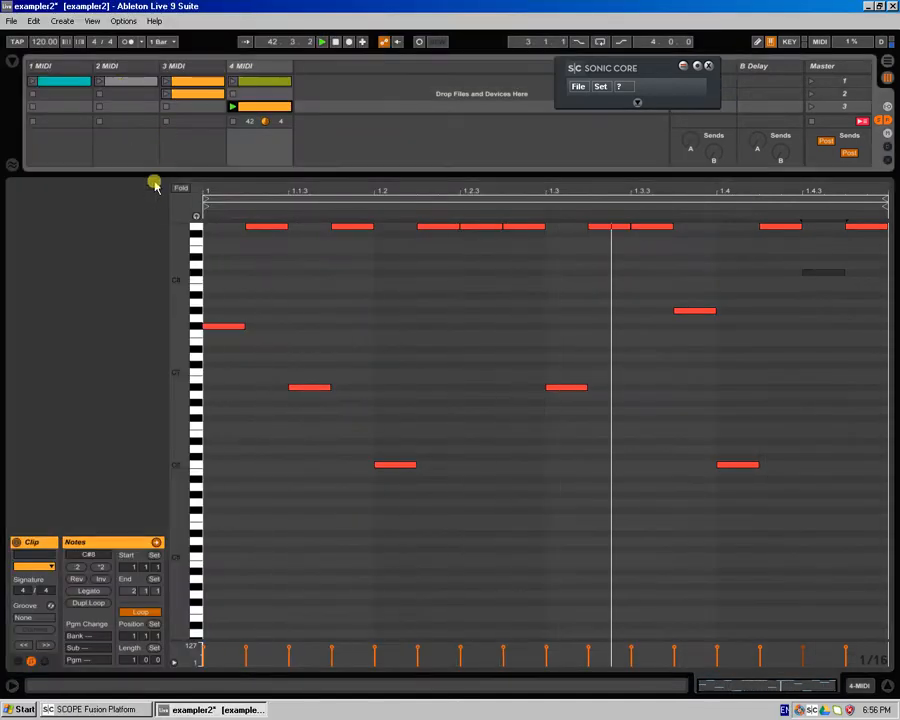
left_click_drag(157, 176, 150, 416)
left_click(100, 96)
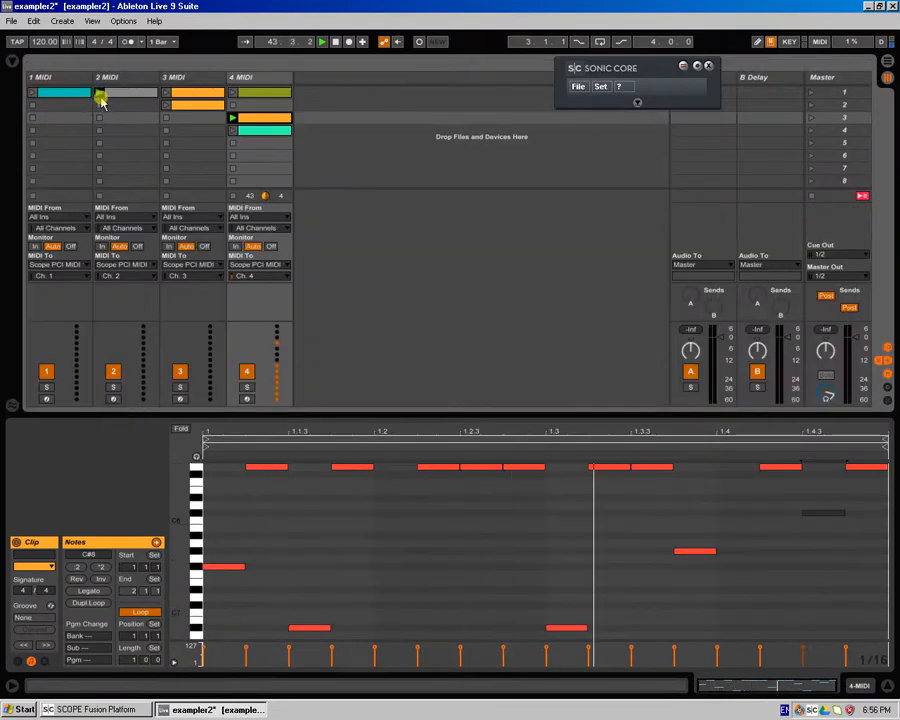
left_click(32, 92)
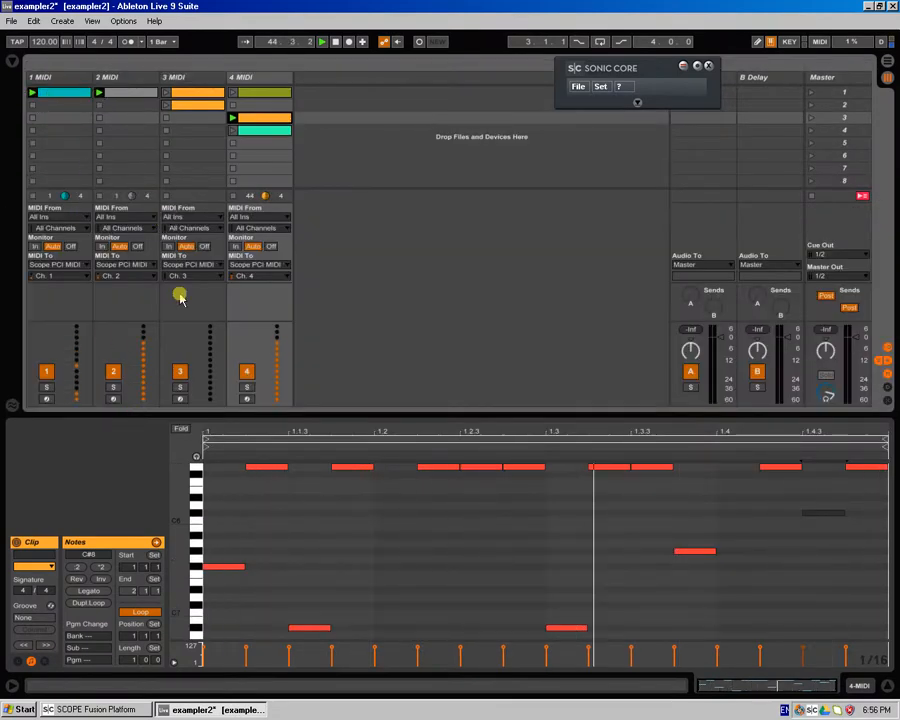
Switch to SCOPE Fusion Platform and set the Hello Perc's kbt to -200 % with maximum Q, keeping the 24BP filter after trying 24HP.
left_click(114, 709)
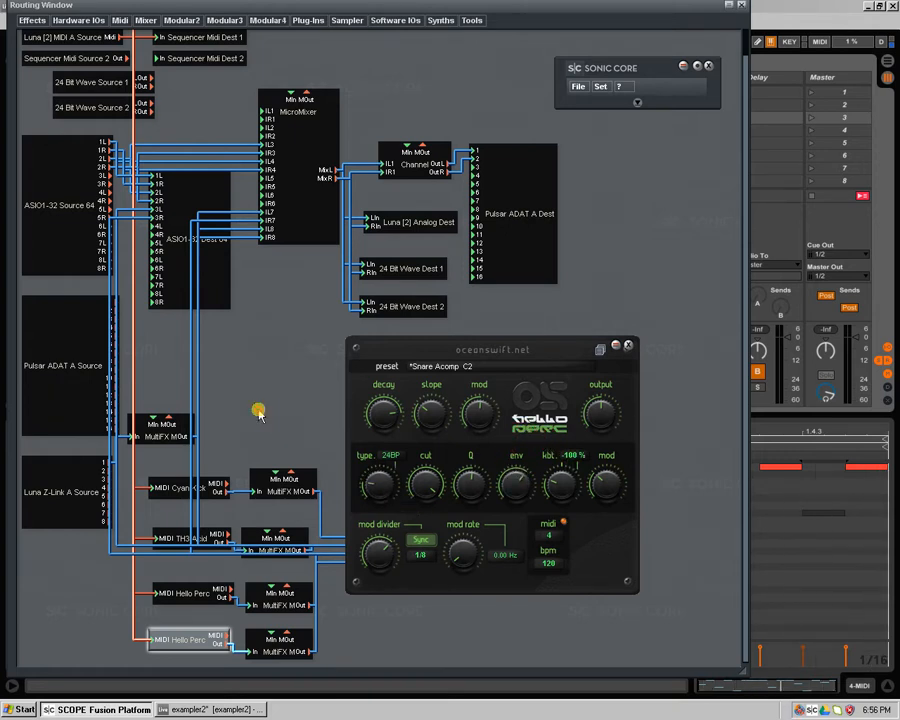
left_click(437, 407)
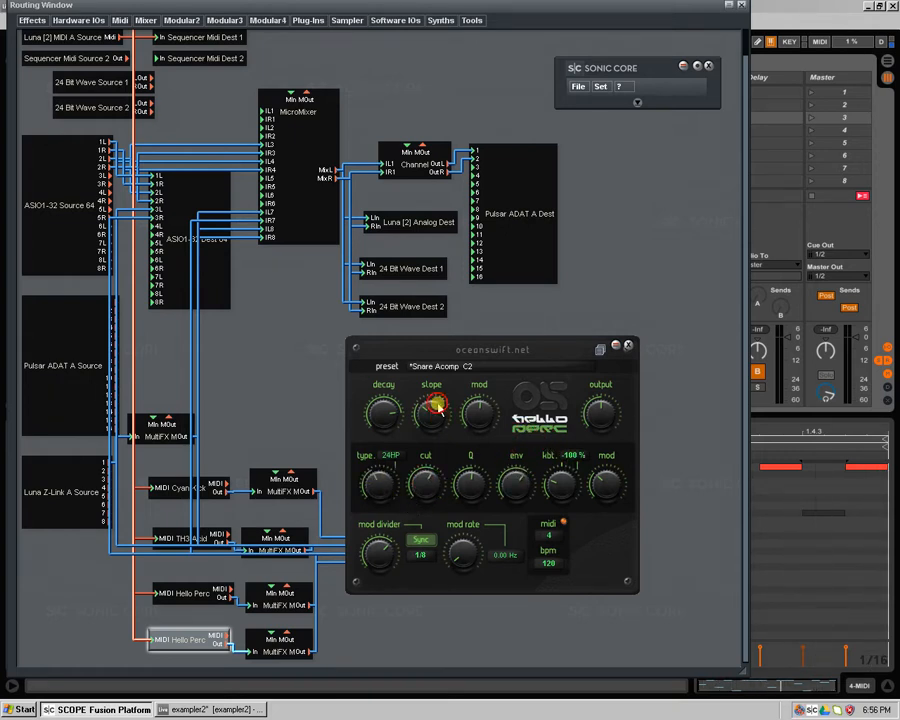
left_click(370, 497)
left_click(298, 472)
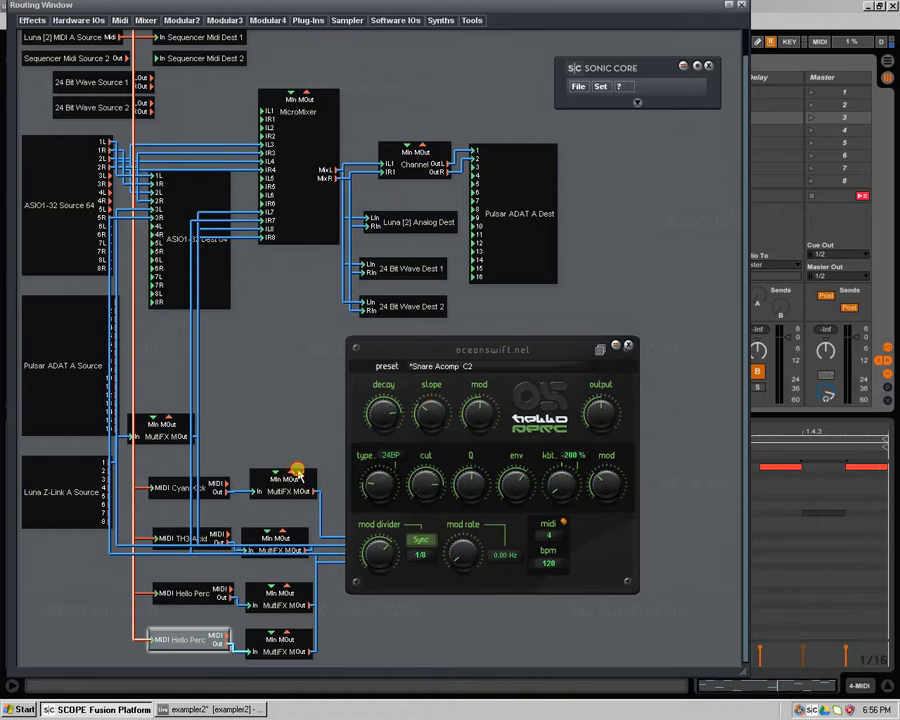
mouse_move(437, 484)
left_mouse_down()
mouse_move(454, 462)
mouse_move(478, 538)
mouse_move(526, 566)
mouse_move(524, 622)
mouse_move(437, 500)
left_mouse_up()
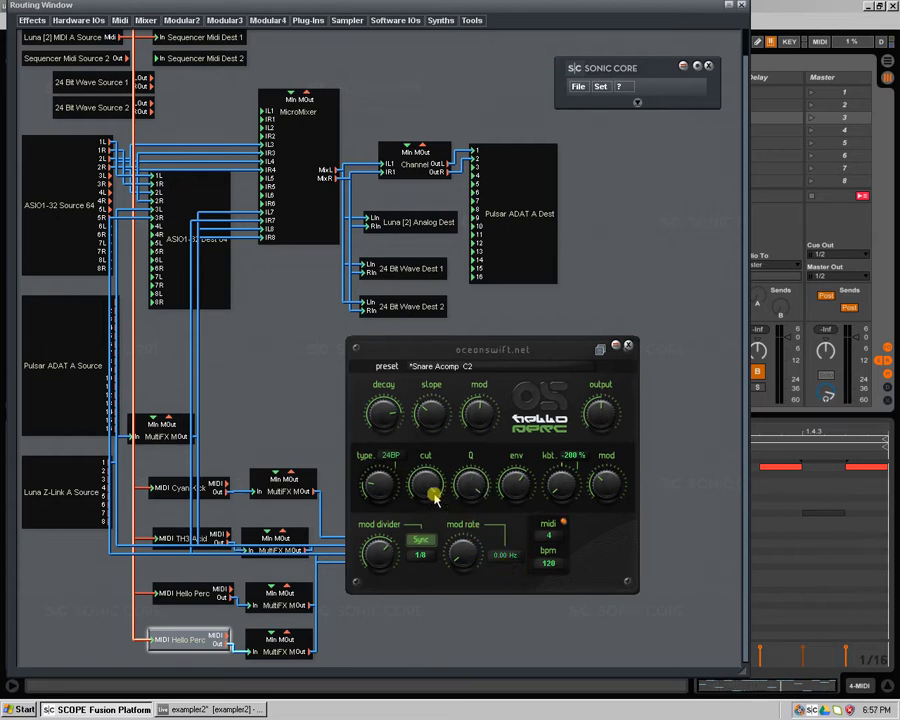
left_click(467, 475)
Insert a Low Cut M in the MultiFX M of the MIDI channel 4 Hello Perc and set its frequency to 293 Hz.
double_click(295, 645)
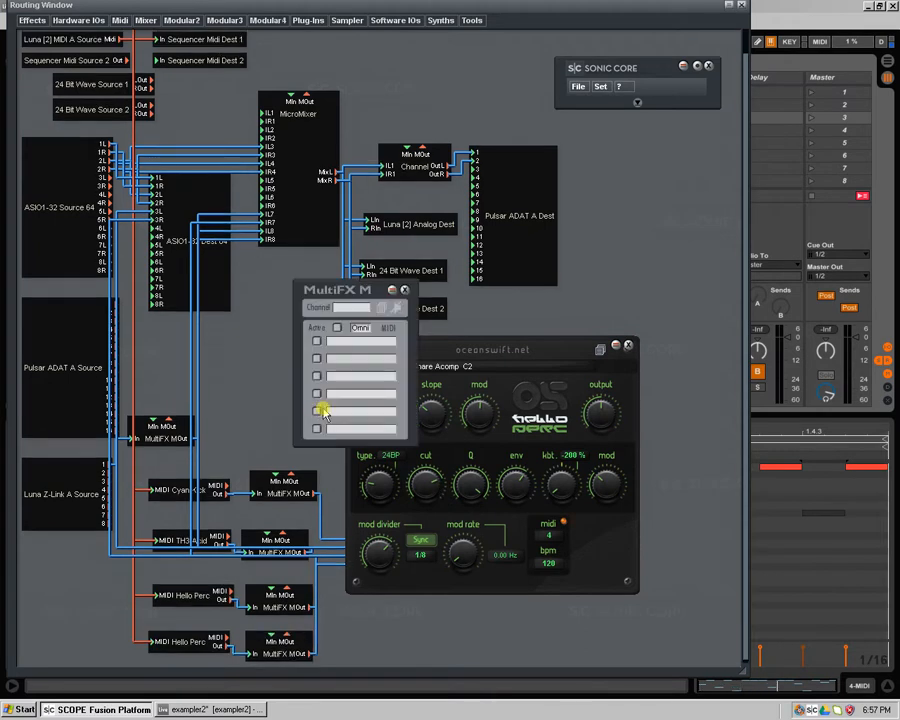
right_click(363, 345)
mouse_move(376, 353)
mouse_move(434, 404)
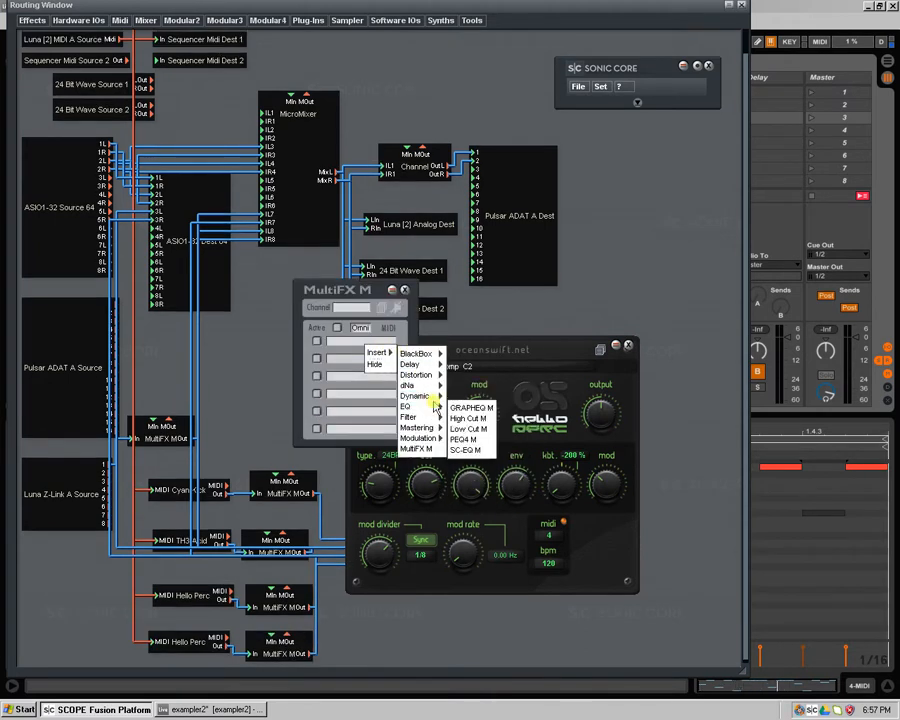
left_click(467, 428)
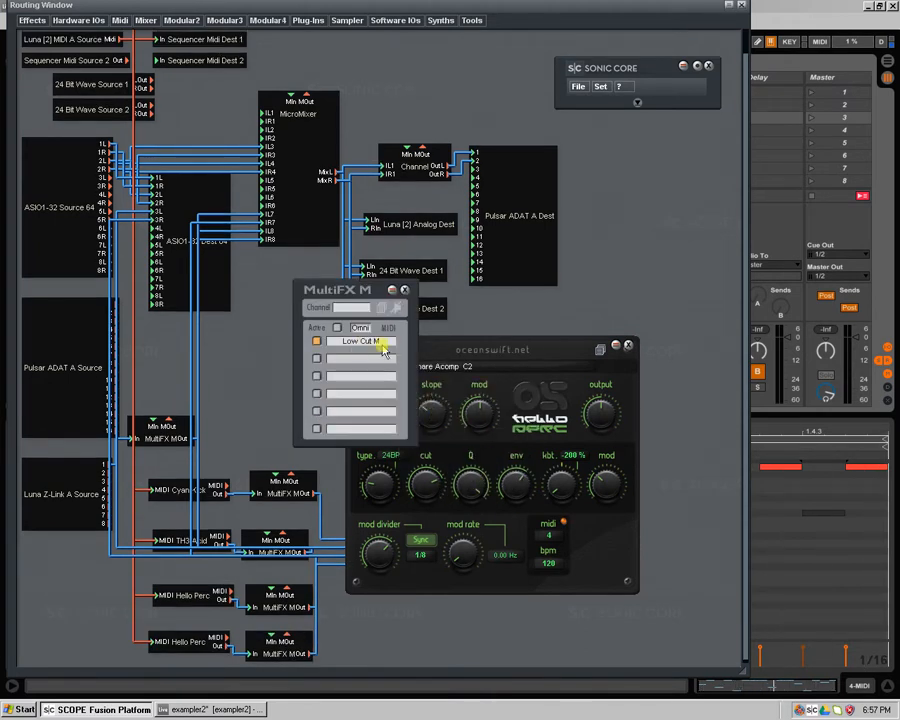
left_click_drag(262, 405, 222, 392)
Raise the Hello Perc's decay, slope and oscillator mod, and set the mod divider to 1/32.
left_click(432, 487)
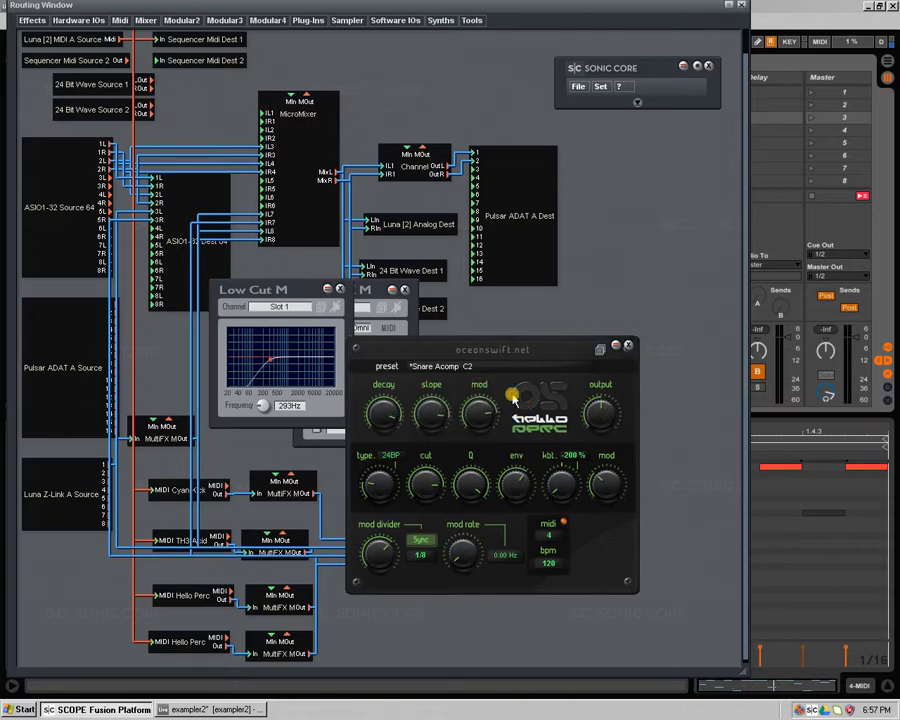
left_click_drag(386, 558, 431, 627)
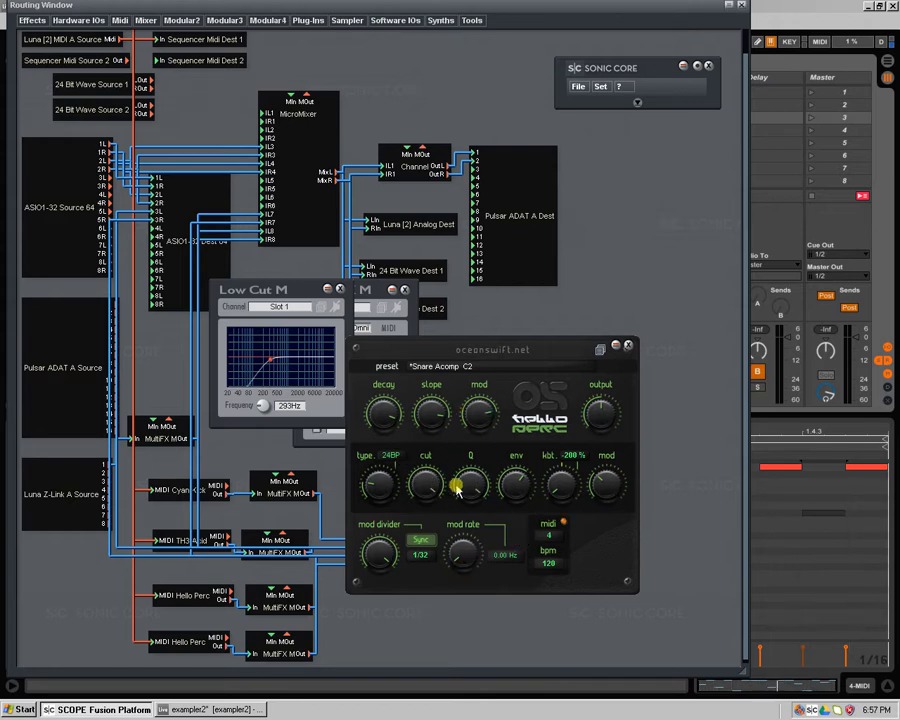
Try the 12LP filter type, then set the Hello Perc's filter to 12BP with kbt at 0 %.
left_click_drag(379, 486, 380, 402)
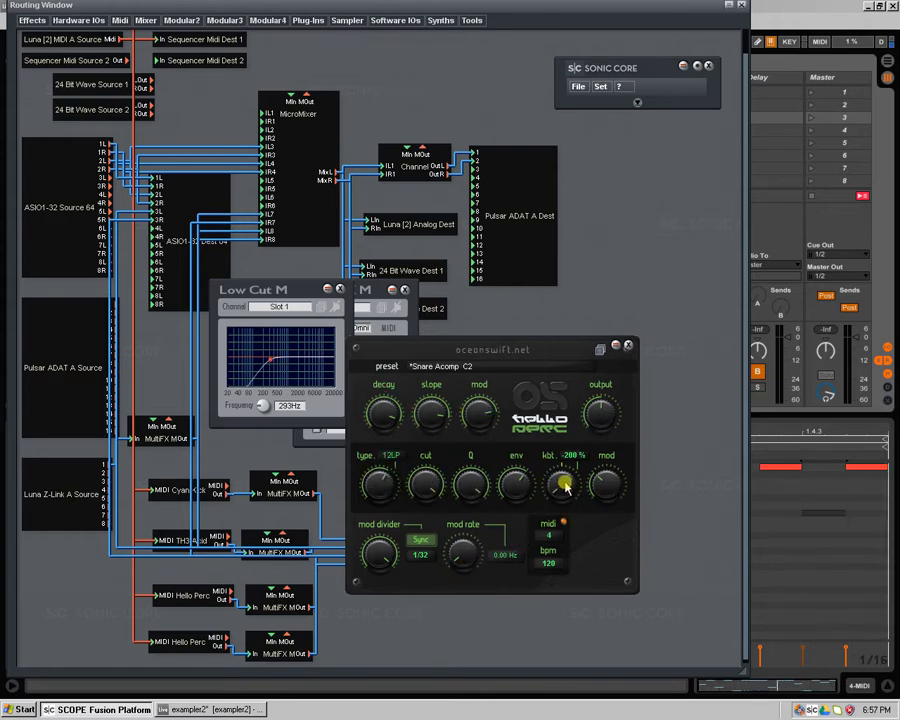
left_click_drag(562, 483, 562, 478)
left_click_drag(389, 505, 436, 561)
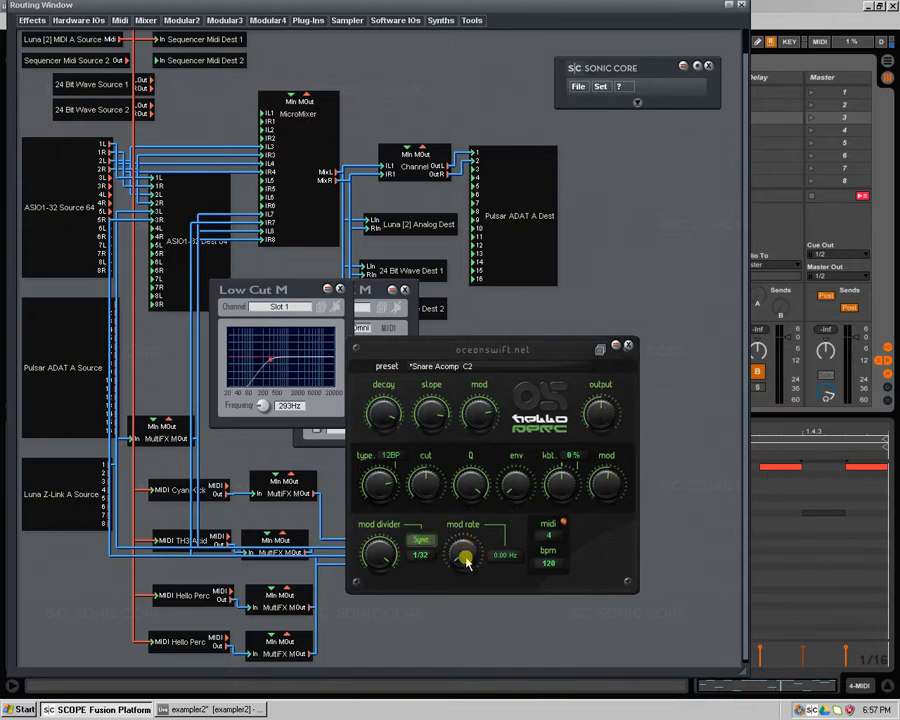
Set the Hello Perc's mod divider to 1/4 and raise the filter mod amount.
left_click_drag(388, 550, 300, 462)
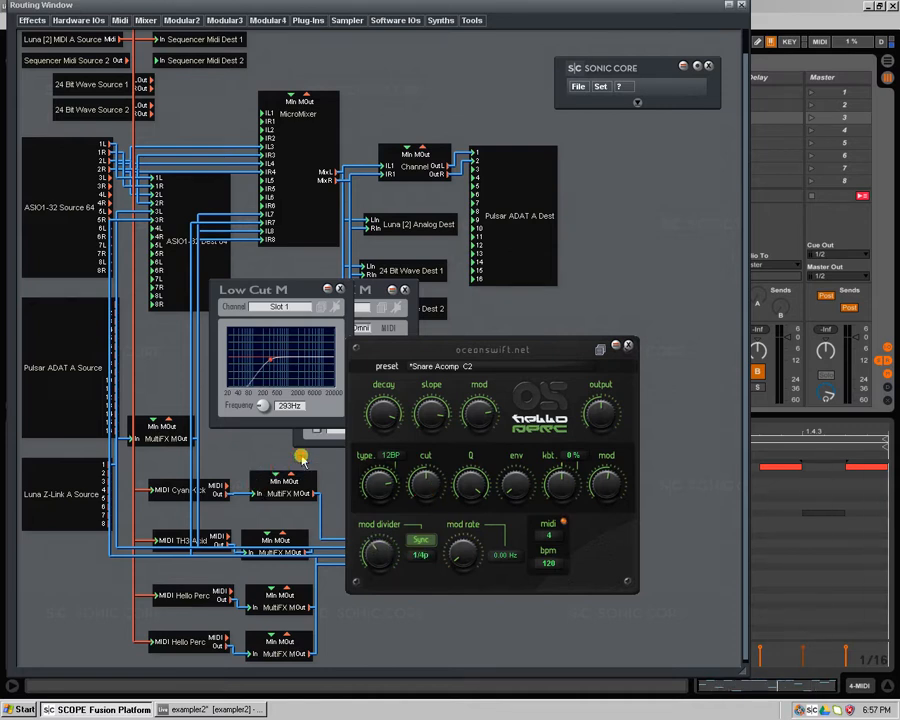
left_click_drag(301, 457, 338, 451)
left_click_drag(600, 482, 636, 466)
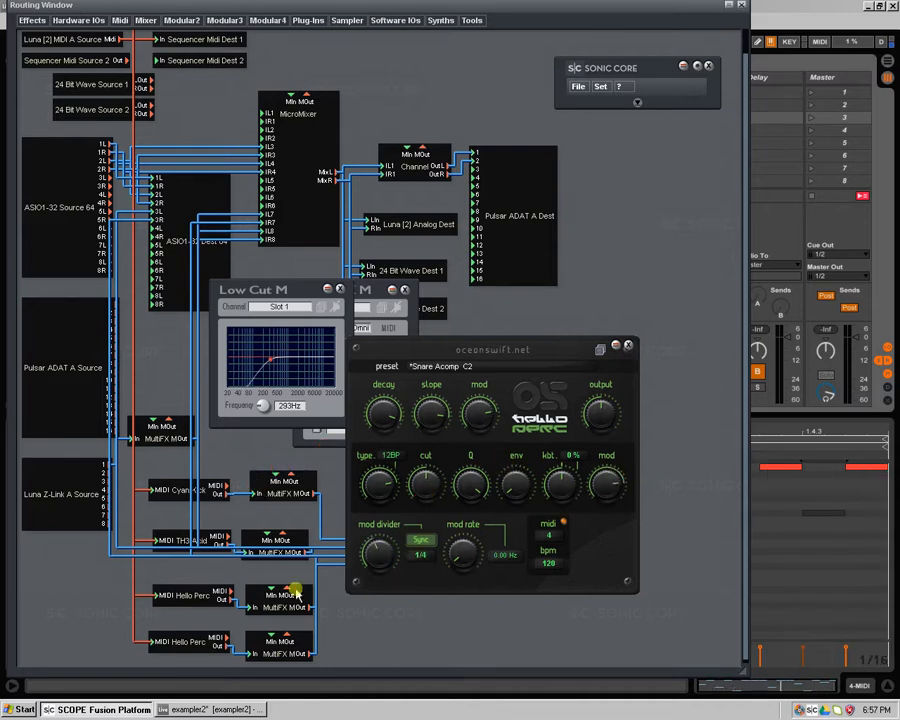
Turn off mod sync, set the mod divider to 1/16 and mod rate to 150.00 Hz, and set the filter type to 24HP.
left_click_drag(376, 558, 386, 418)
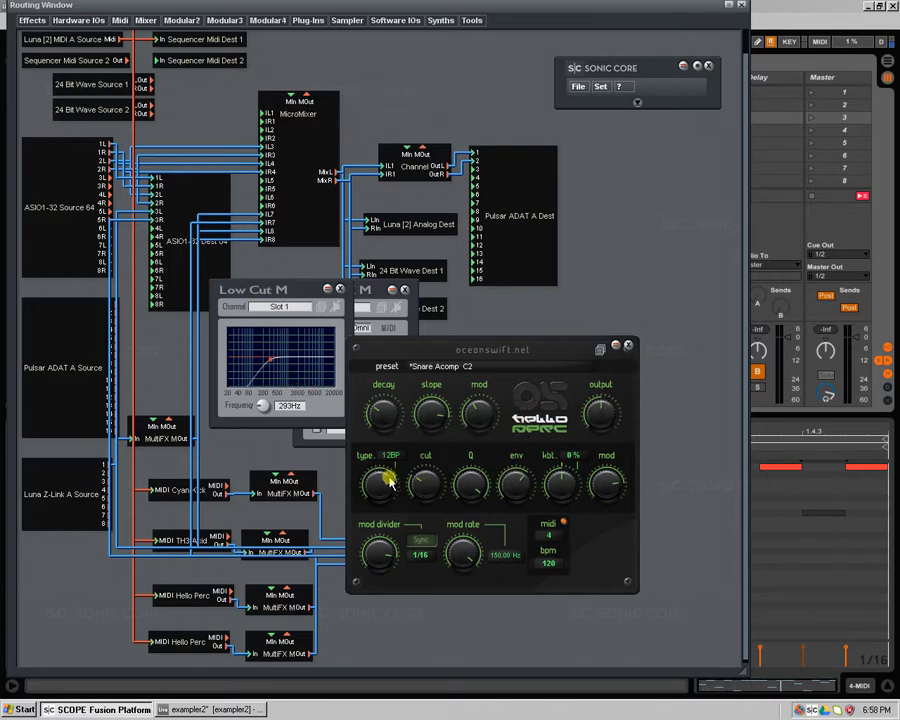
left_click_drag(388, 483, 310, 430)
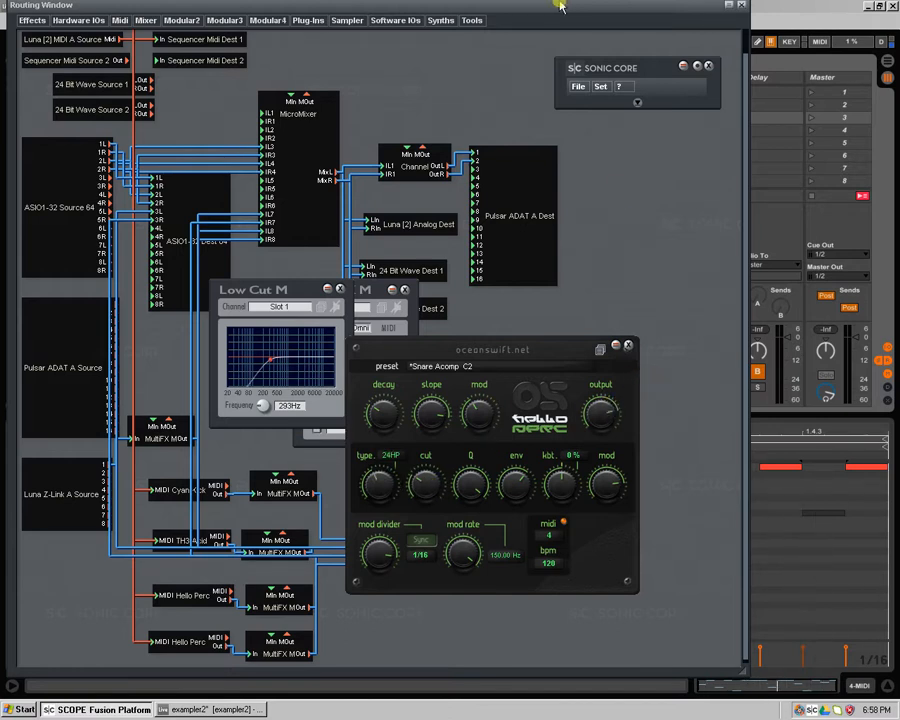
Return to Ableton Live, launch and open track 3's slot 2 clip, and stop the clip playing on track 2.
left_click(859, 6)
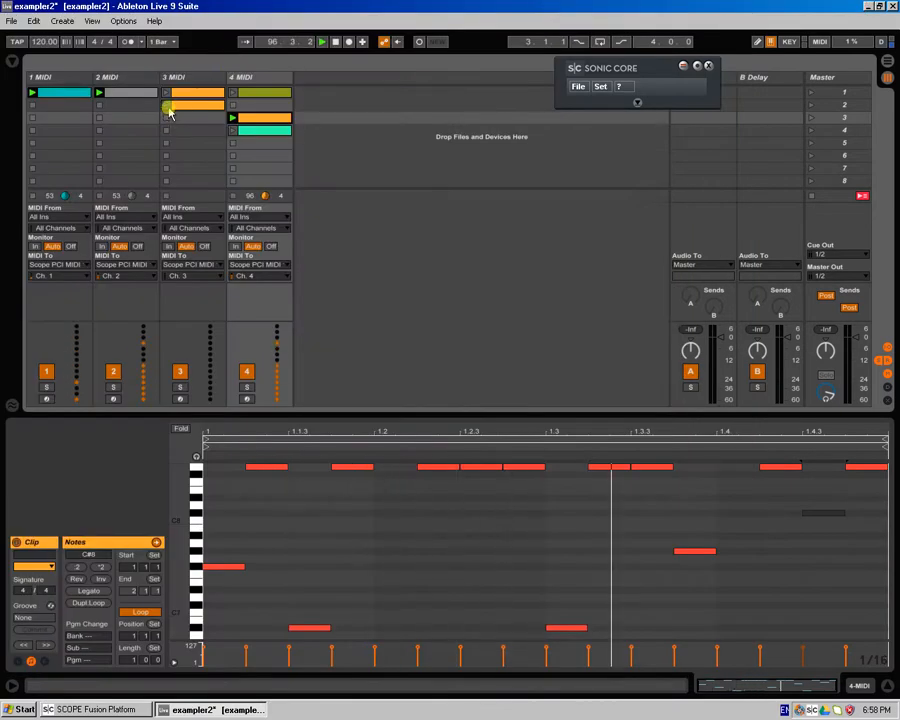
left_click(195, 106)
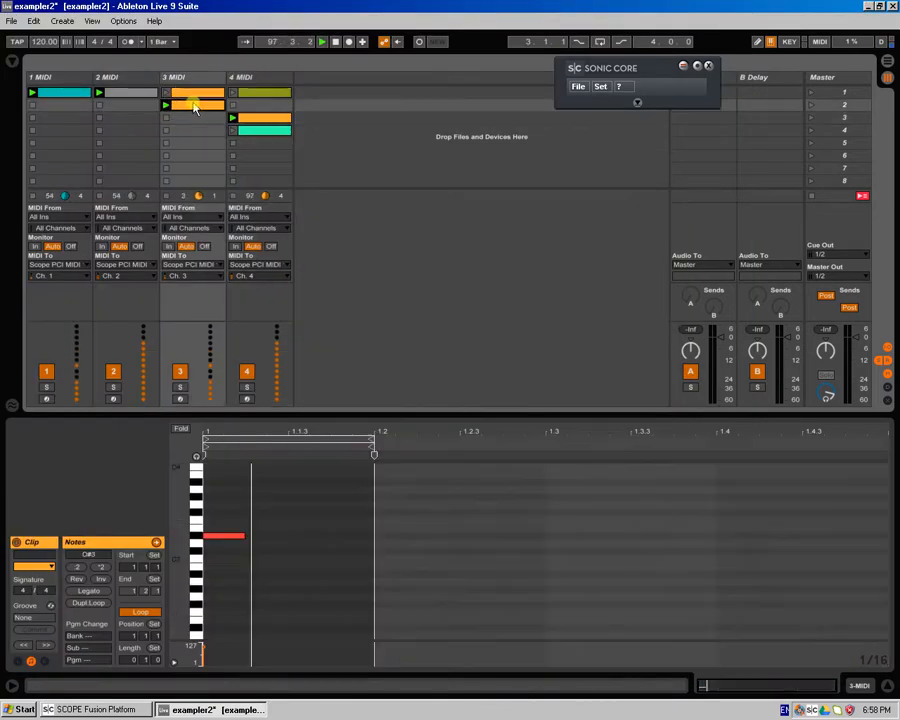
left_click(127, 708)
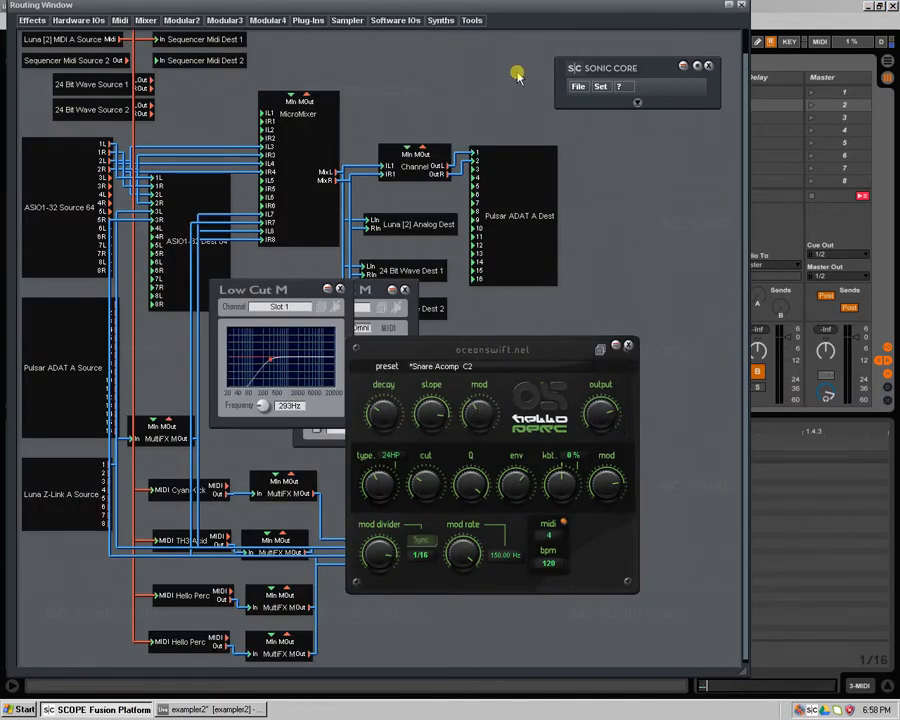
left_click(835, 7)
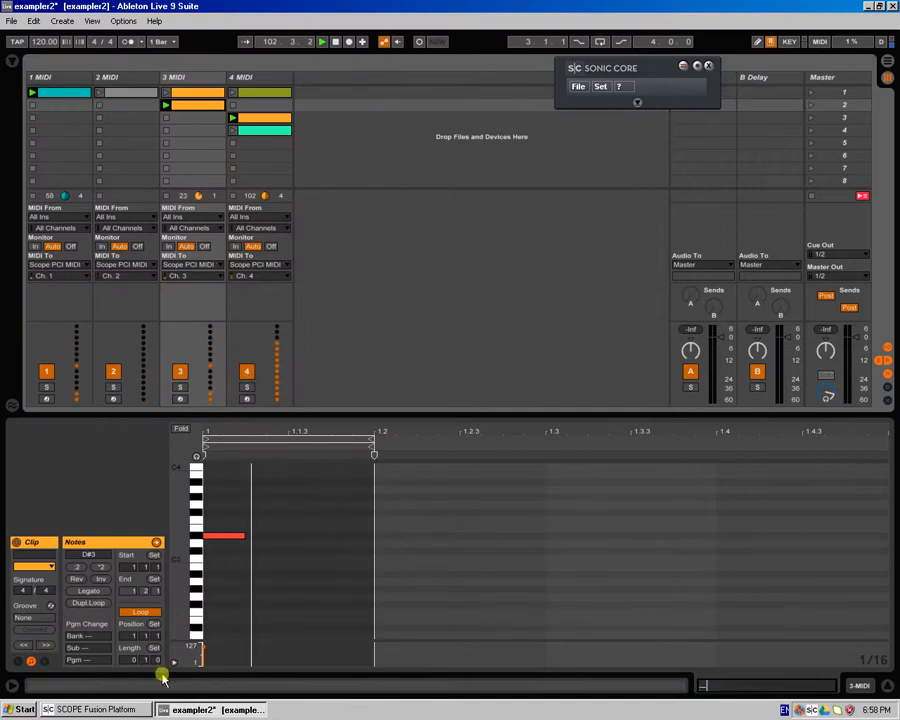
Switch to SCOPE, close the two open effect windows including Low Cut M, and move the Hello Perc panel clear of the routing modules.
left_click(90, 710)
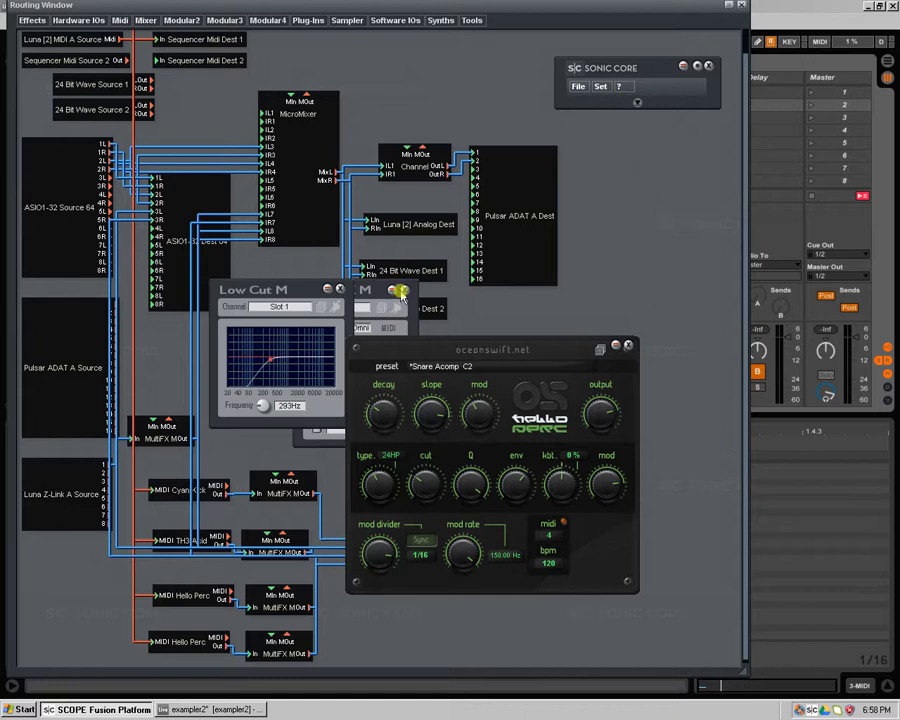
left_click(401, 291)
left_click(339, 289)
left_click_drag(361, 345, 542, 408)
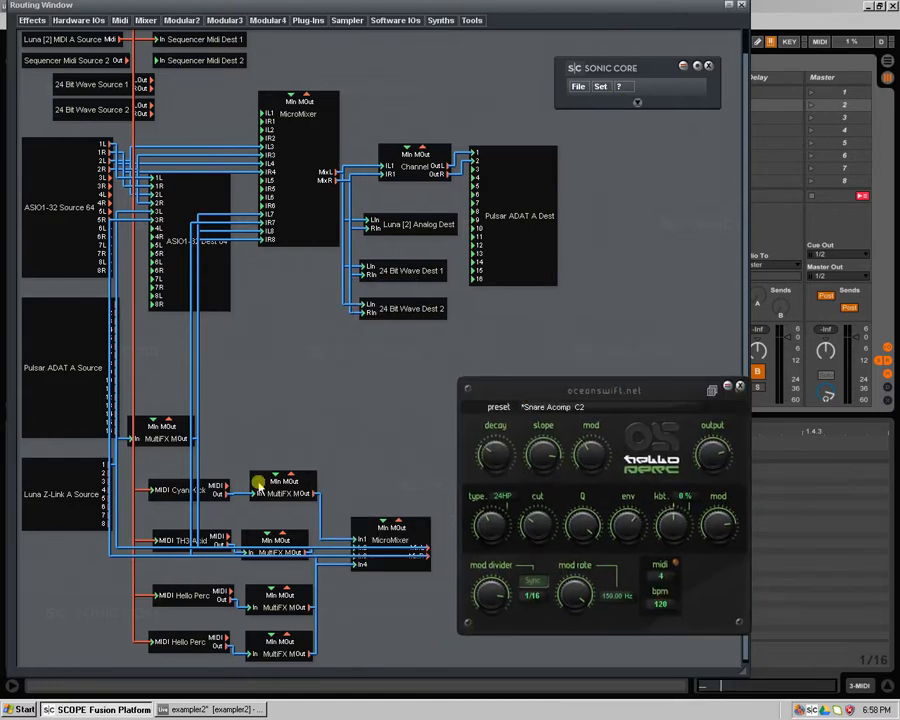
Open the DSP Meter and place it over the empty area of the routing window above the Hello Perc panel.
left_click(597, 88)
left_click(620, 132)
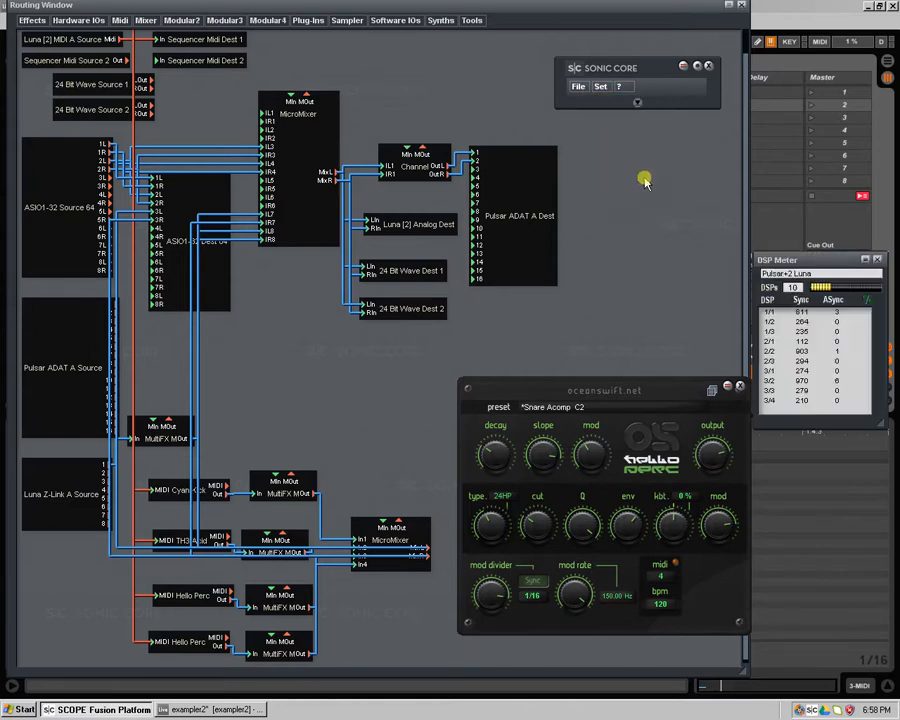
left_click_drag(826, 263, 664, 193)
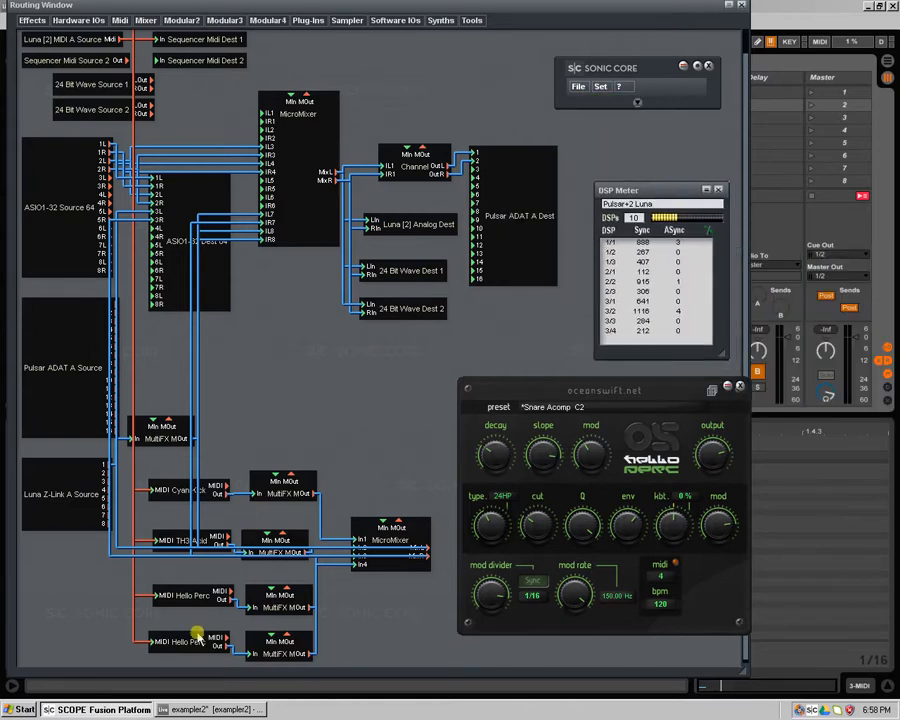
Add another Ocean Swift Hello Perc module to the empty space above the MultiFX modules in the routing window.
left_click(308, 20)
mouse_move(318, 46)
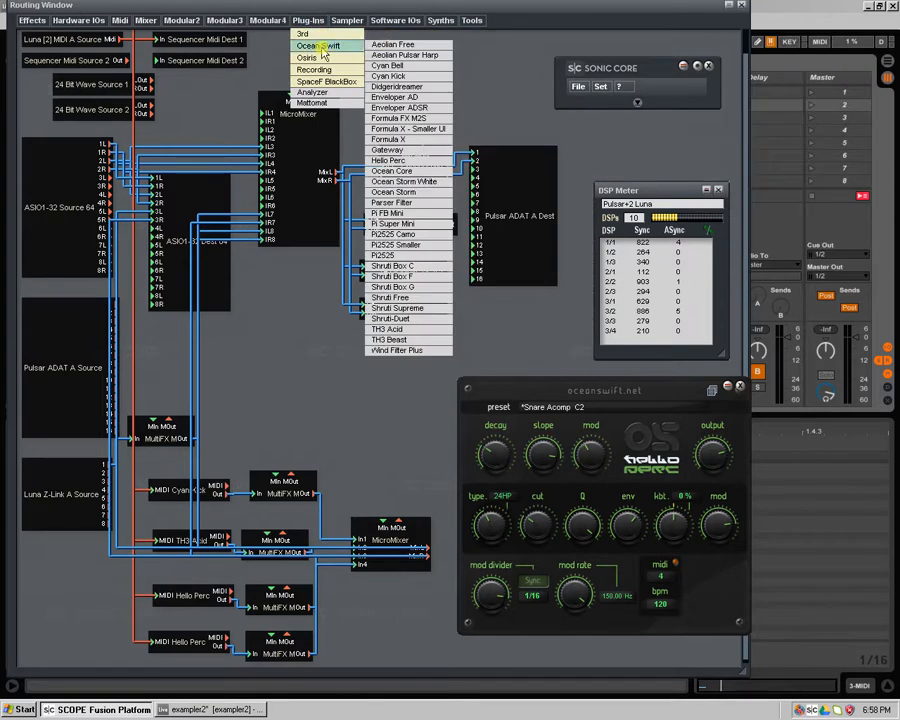
left_click(392, 171)
left_click(312, 384)
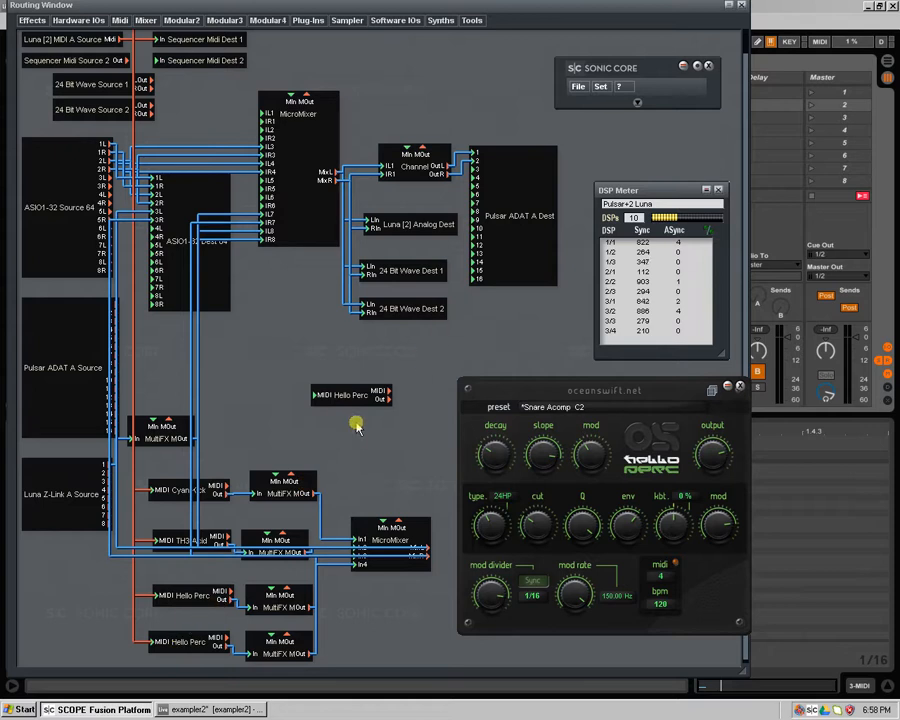
Open the Hello Perc's preset list and open the Atom n Faxi Hello bank.
left_click(711, 393)
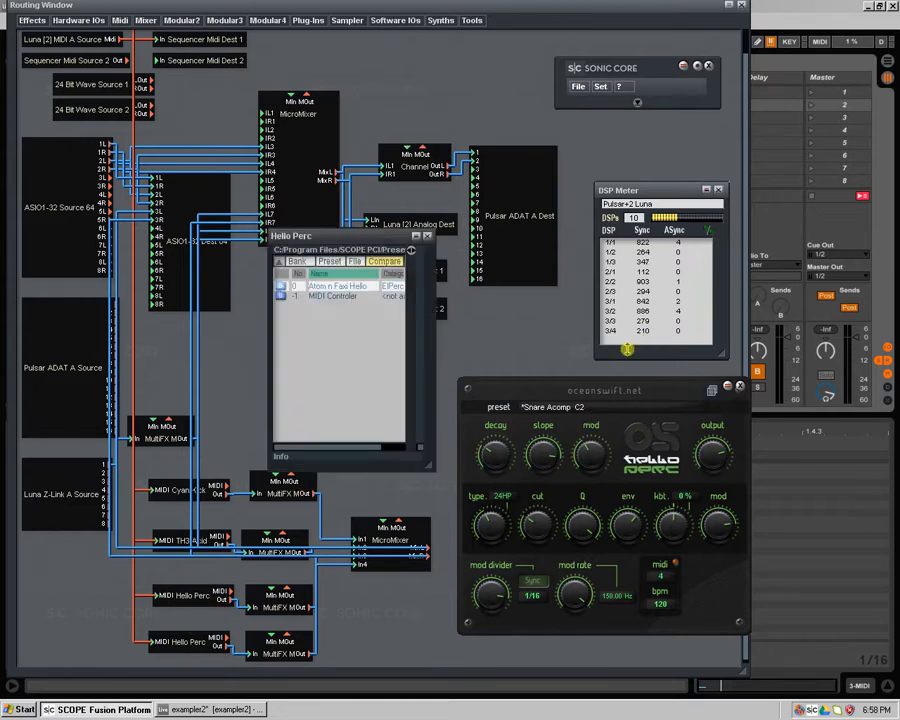
double_click(287, 287)
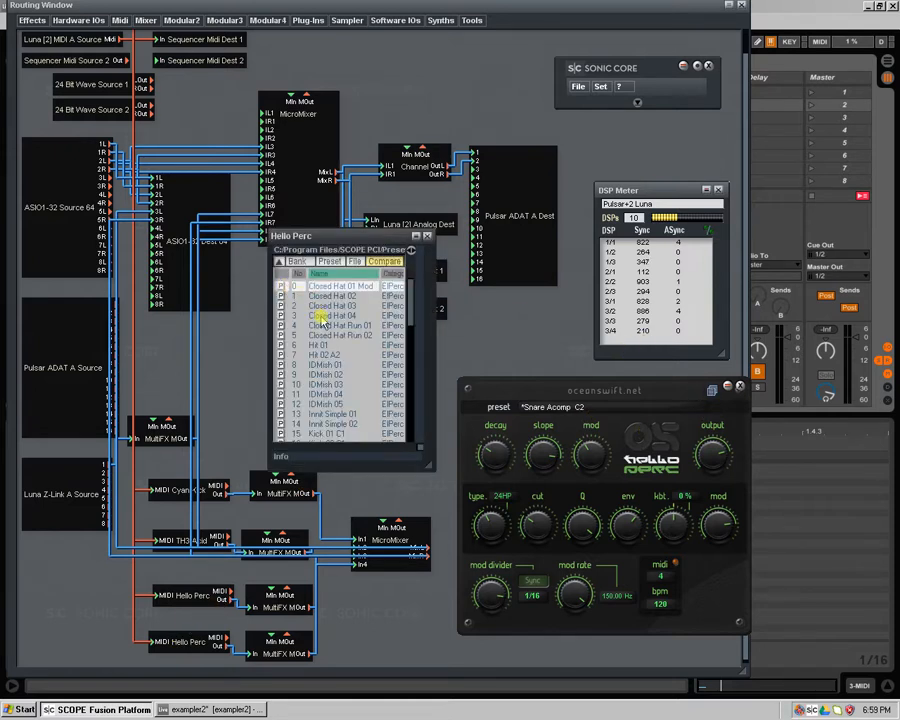
Switch to Ableton Live and examine track 4's clips in slots 3, 1 and 4.
key("alt+Tab")
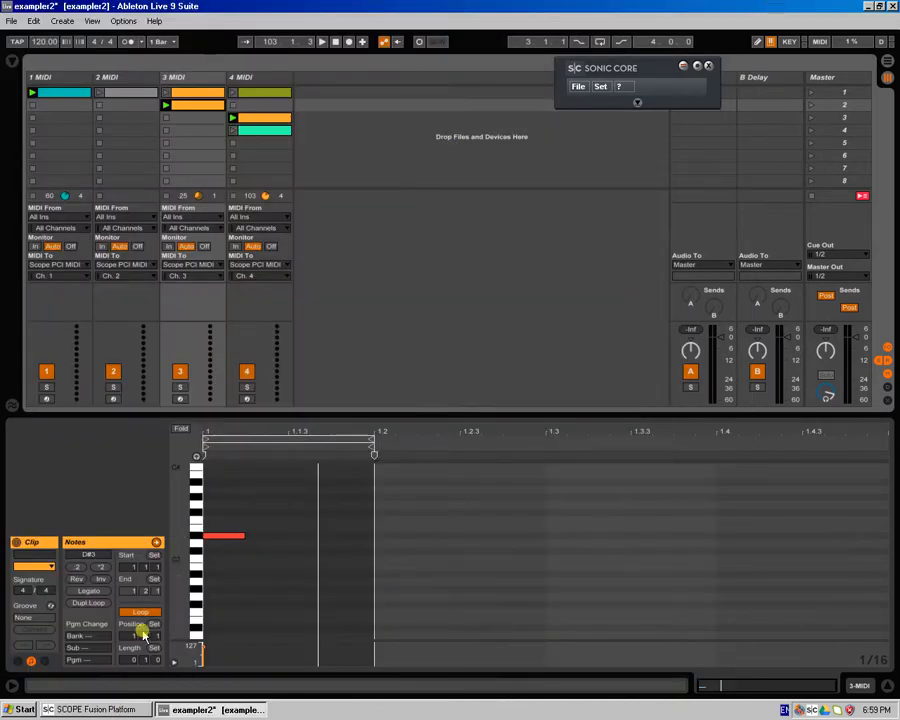
left_click(262, 120)
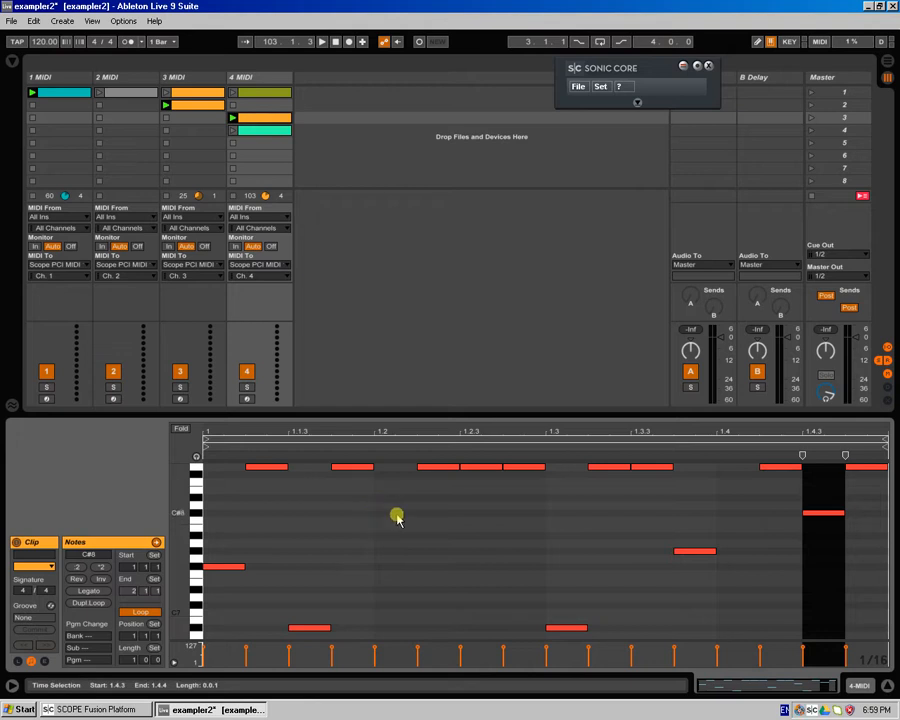
left_click(257, 95)
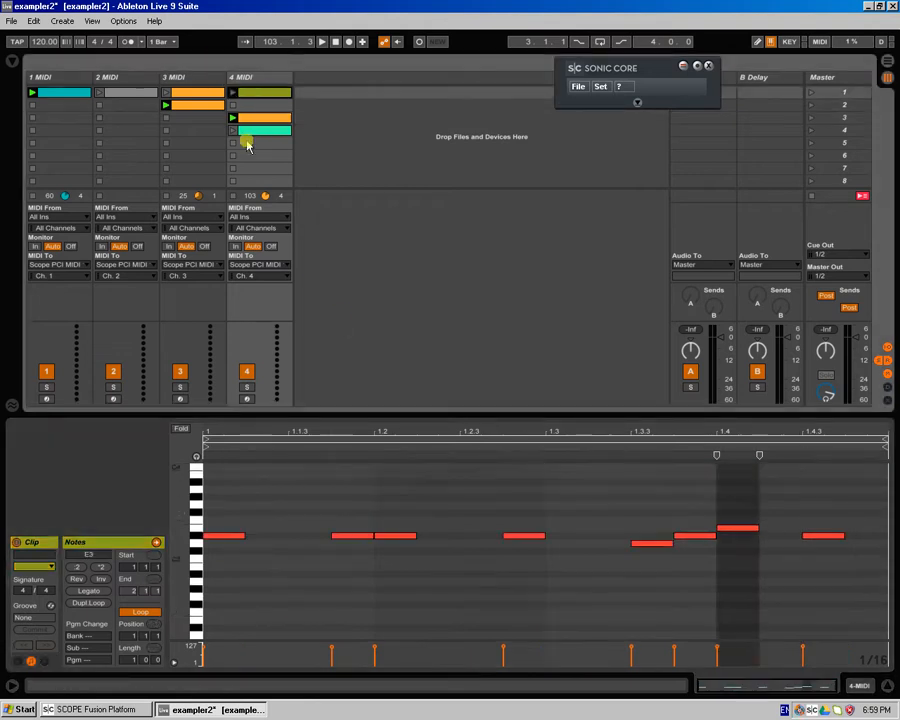
left_click(240, 133)
Return to SCOPE, enlarge the Hello Perc preset list to show the whole bank, and position the synth panel beside it.
left_click(141, 705)
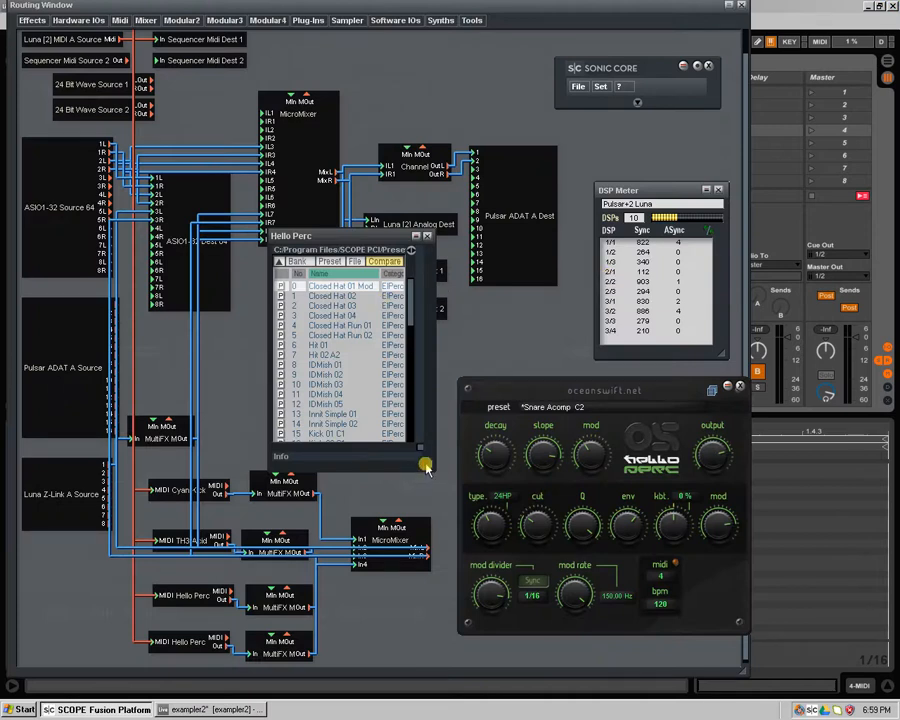
left_click_drag(428, 464, 427, 640)
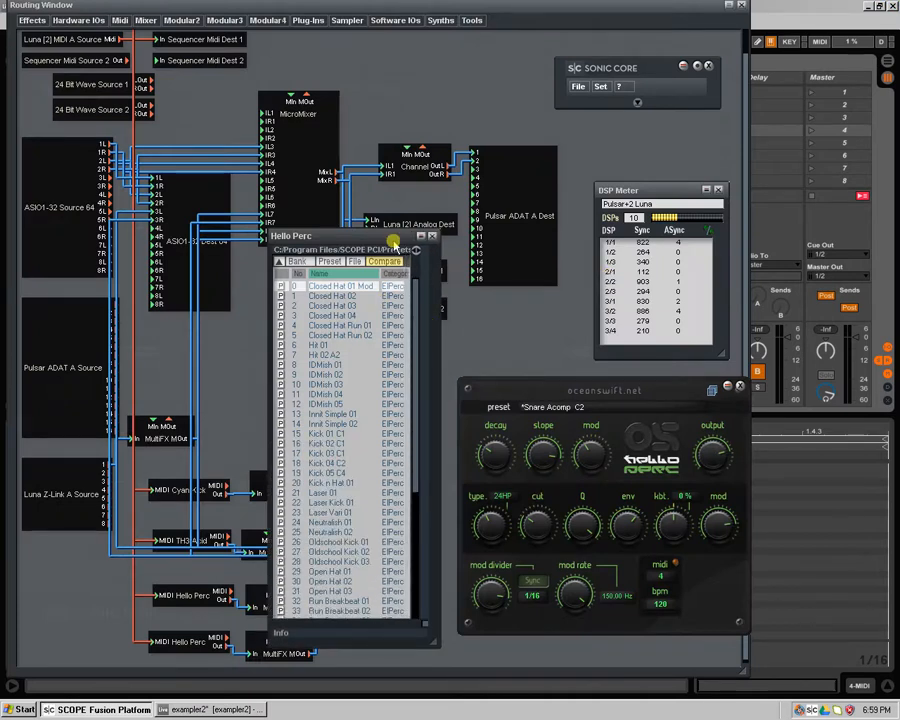
left_click_drag(400, 250, 402, 36)
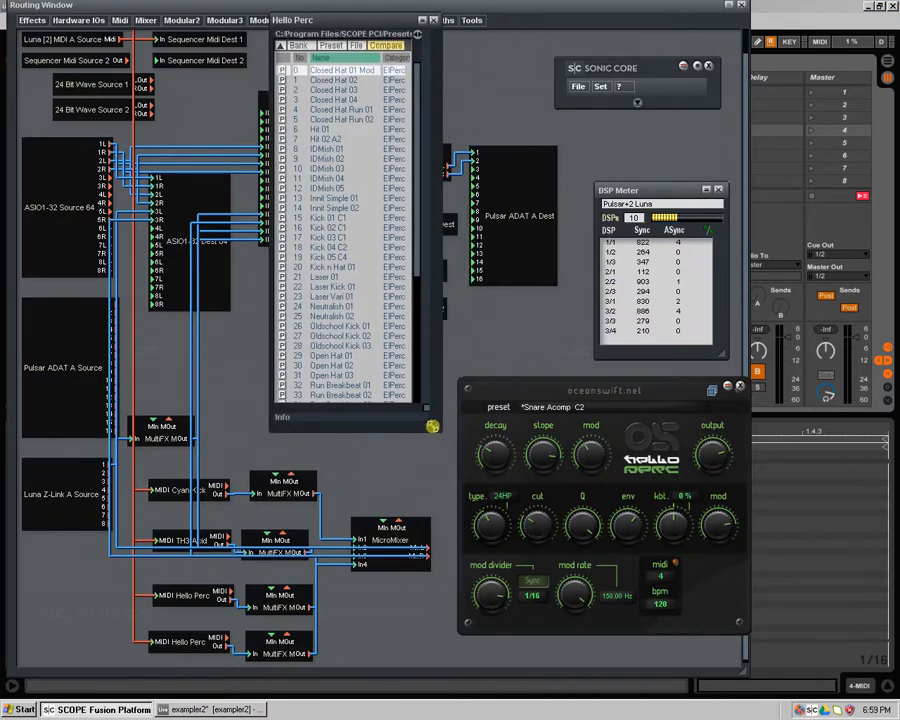
left_click_drag(432, 426, 443, 634)
mouse_move(531, 394)
left_mouse_down()
mouse_move(525, 370)
mouse_move(531, 384)
left_mouse_up()
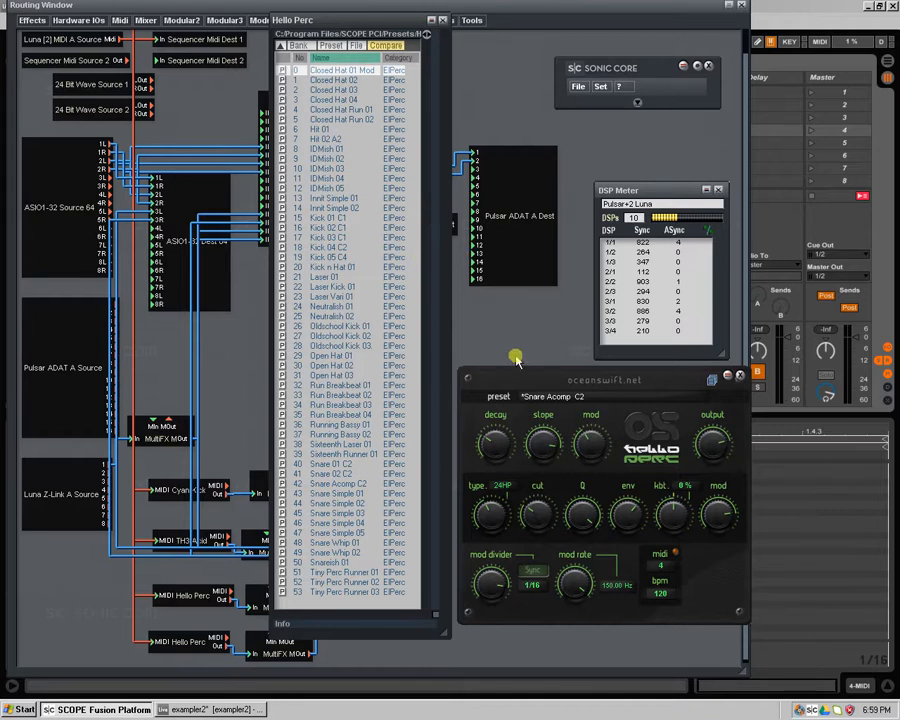
left_click_drag(519, 384, 478, 400)
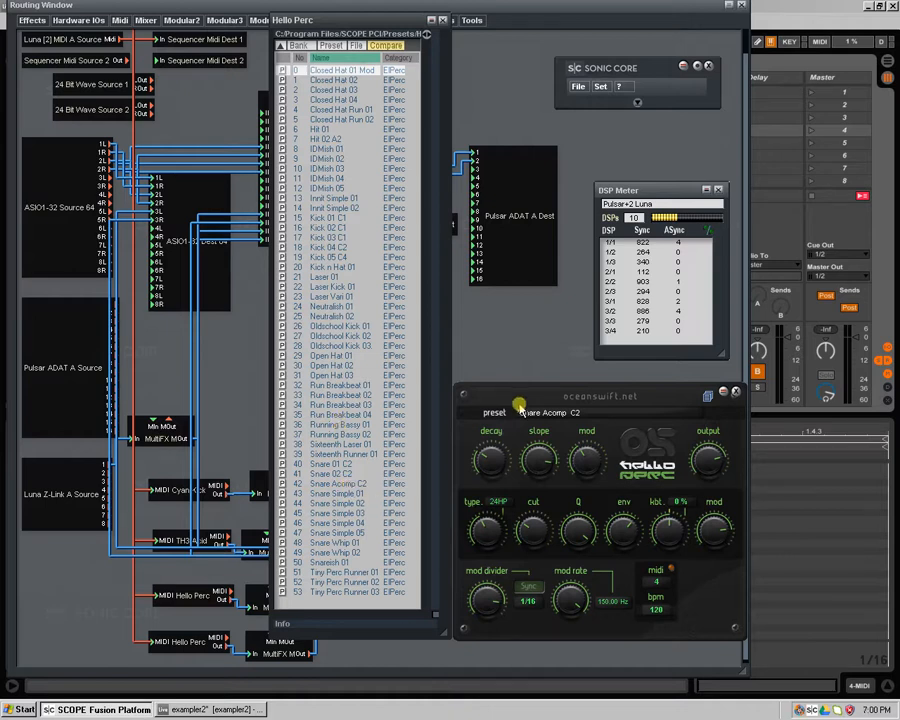
mouse_move(520, 404)
left_mouse_down()
mouse_move(514, 386)
mouse_move(524, 400)
left_mouse_up()
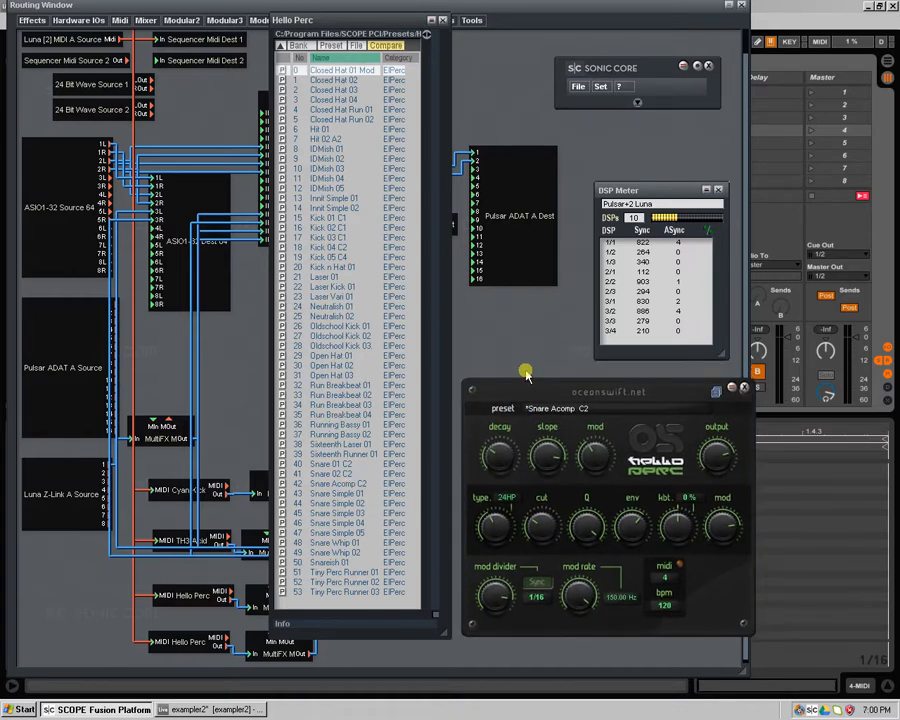